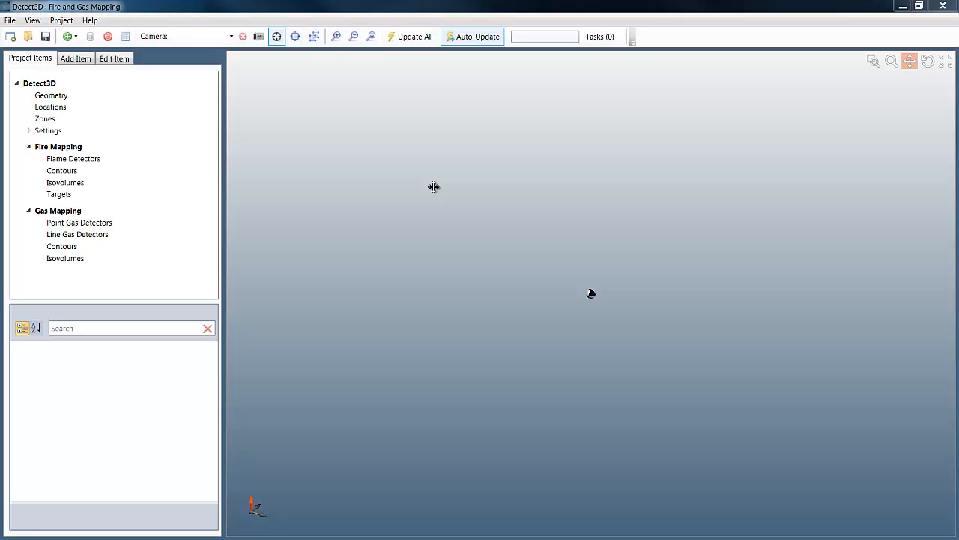
Check the Detect3D version and credits from the Help menu, then dismiss the dialog.
{"action": "left_click", "coordinate": [90, 21]}
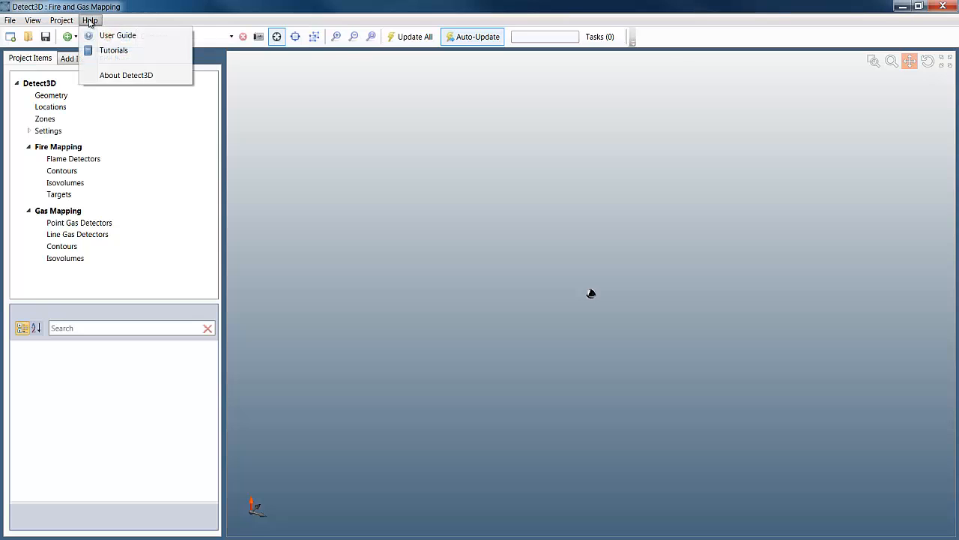
{"action": "left_click", "coordinate": [126, 75]}
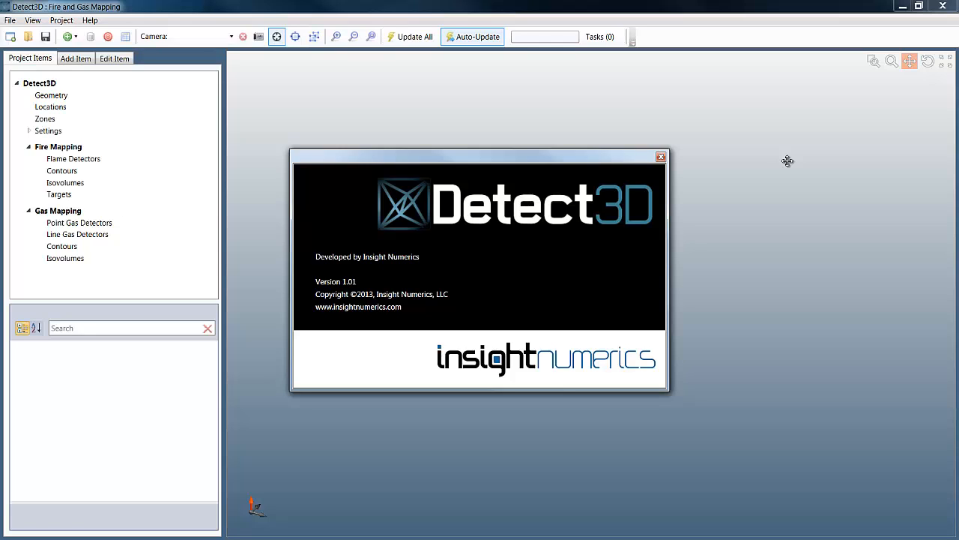
{"action": "left_click", "coordinate": [659, 157]}
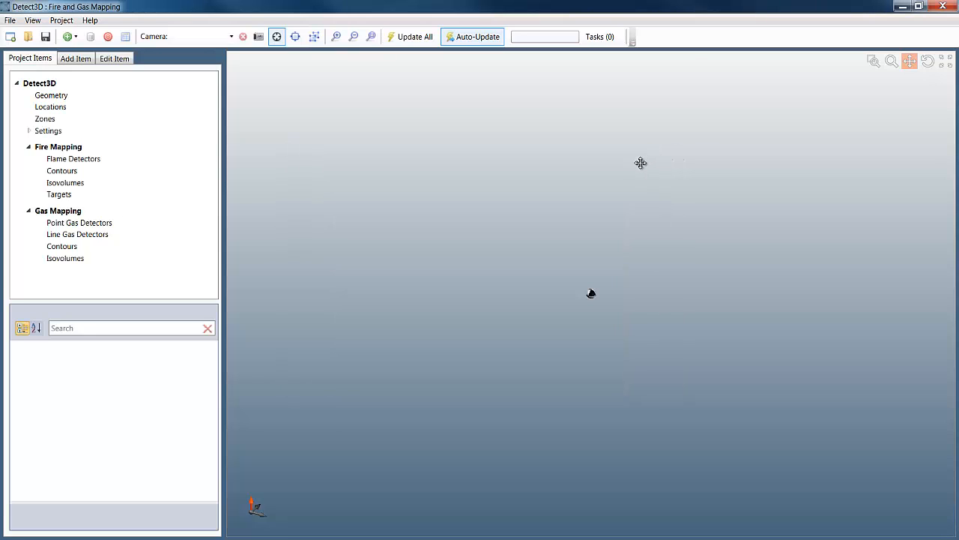
Import the Process Area.stl geometry with the STL filter, confirming the CAD units.
{"action": "right_click", "coordinate": [51, 99]}
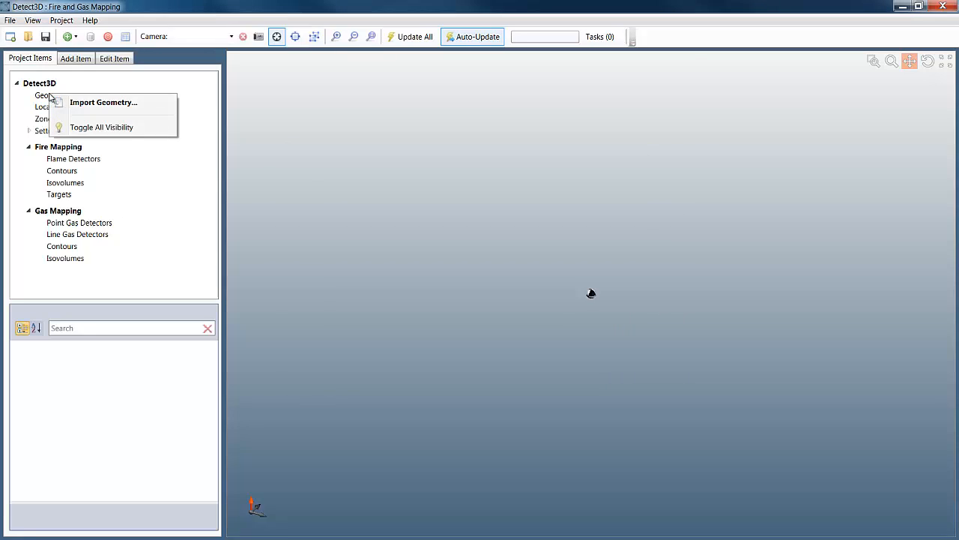
{"action": "left_click", "coordinate": [107, 107]}
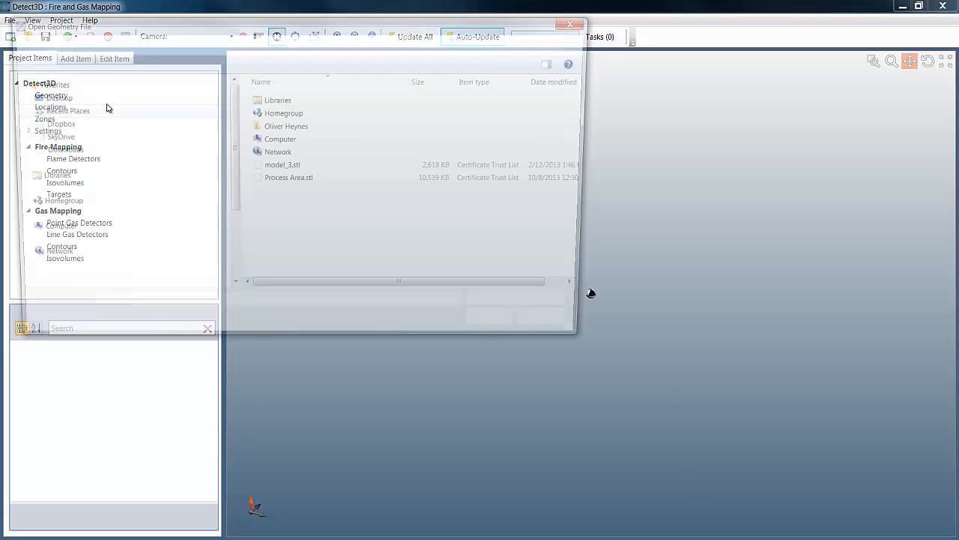
{"action": "left_click", "coordinate": [508, 310]}
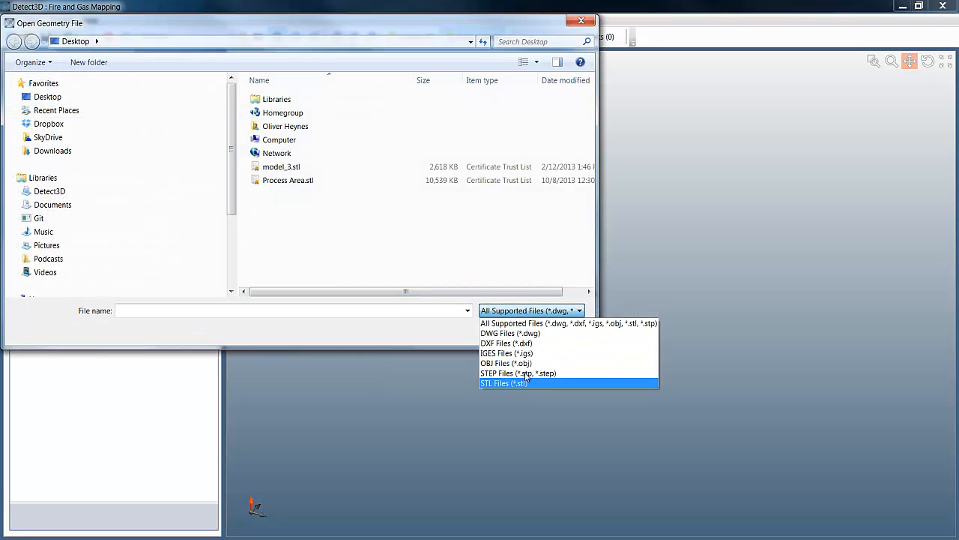
{"action": "left_click", "coordinate": [298, 183]}
{"action": "double_click", "coordinate": [298, 183]}
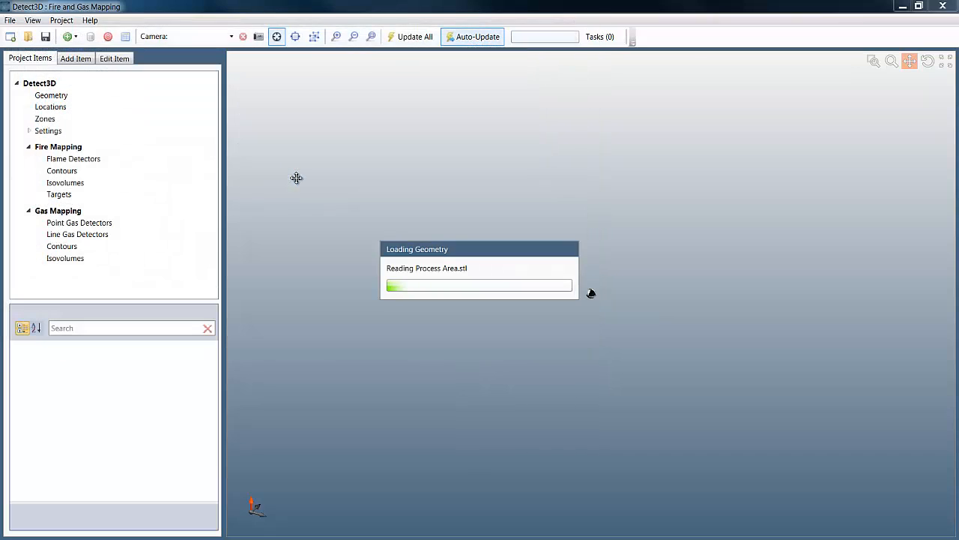
{"action": "left_click", "coordinate": [553, 322]}
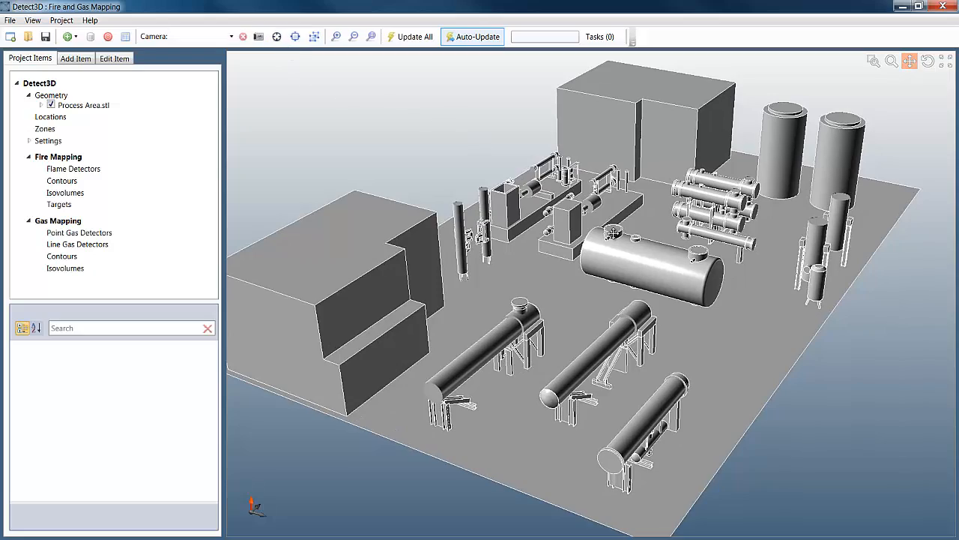
{"action": "scroll", "coordinate": [622, 247], "scroll_direction": "down", "scroll_amount": 3}
{"action": "scroll", "coordinate": [630, 257], "scroll_direction": "down", "scroll_amount": 3}
{"action": "mouse_move", "coordinate": [630, 257]}
{"action": "middle_mouse_down"}
{"action": "mouse_move", "coordinate": [607, 185]}
{"action": "mouse_move", "coordinate": [643, 259]}
{"action": "middle_mouse_up"}
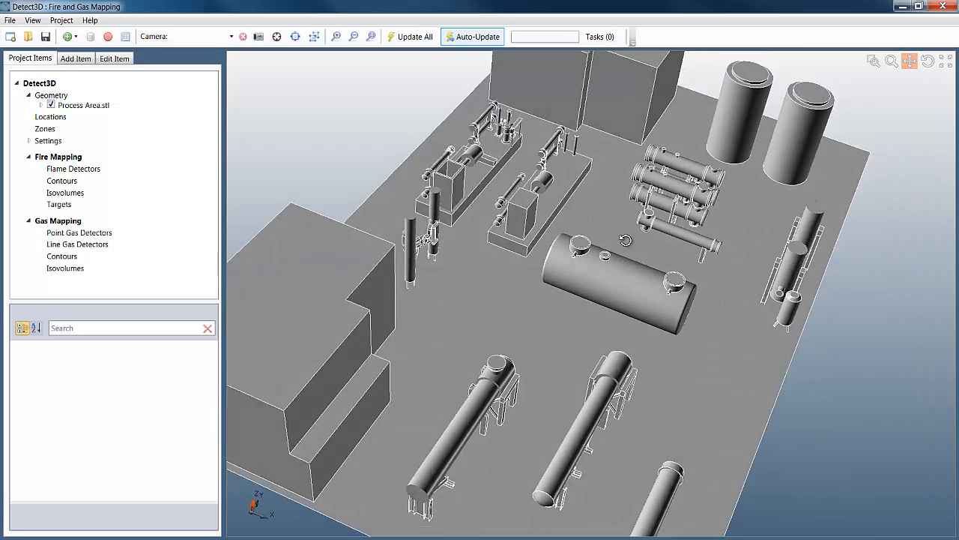
{"action": "left_click_drag", "start_coordinate": [644, 258], "coordinate": [639, 263]}
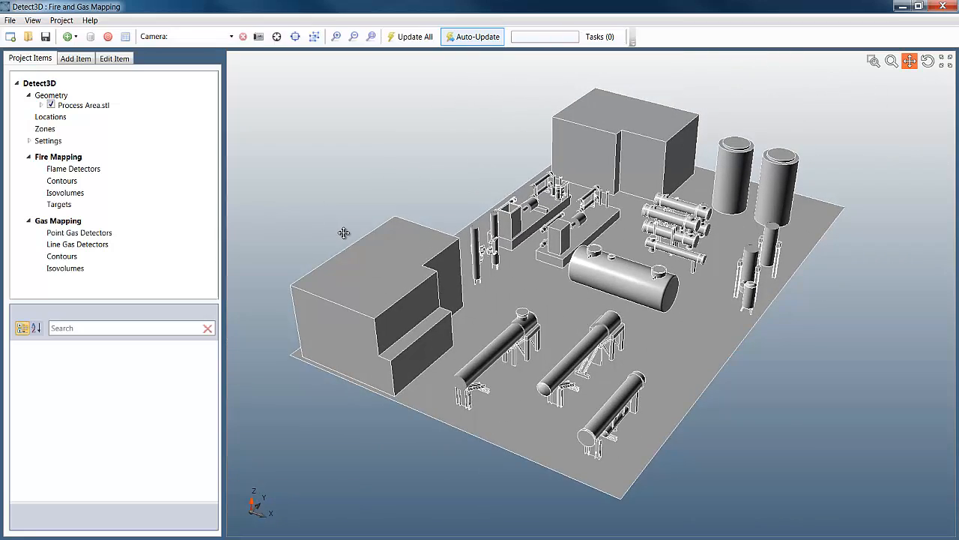
{"action": "left_click_drag", "start_coordinate": [343, 233], "coordinate": [283, 238]}
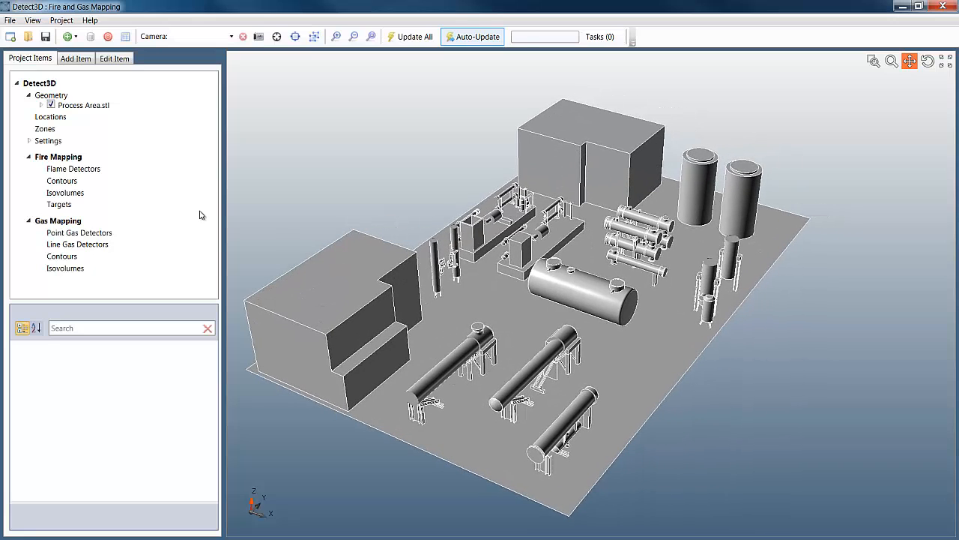
Start a new flame detector at a picked point on the plant with its coverage cone previewed.
{"action": "right_click", "coordinate": [88, 173]}
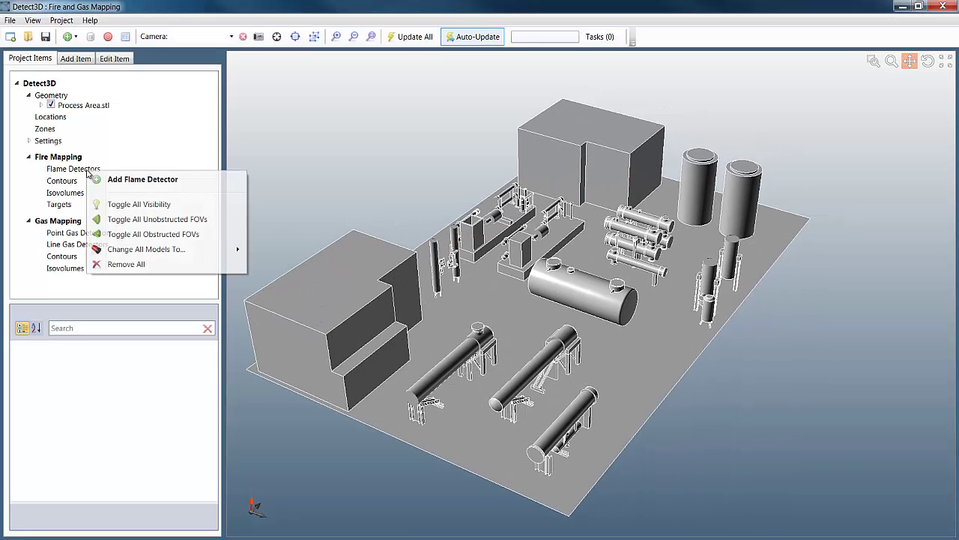
{"action": "left_click", "coordinate": [161, 183]}
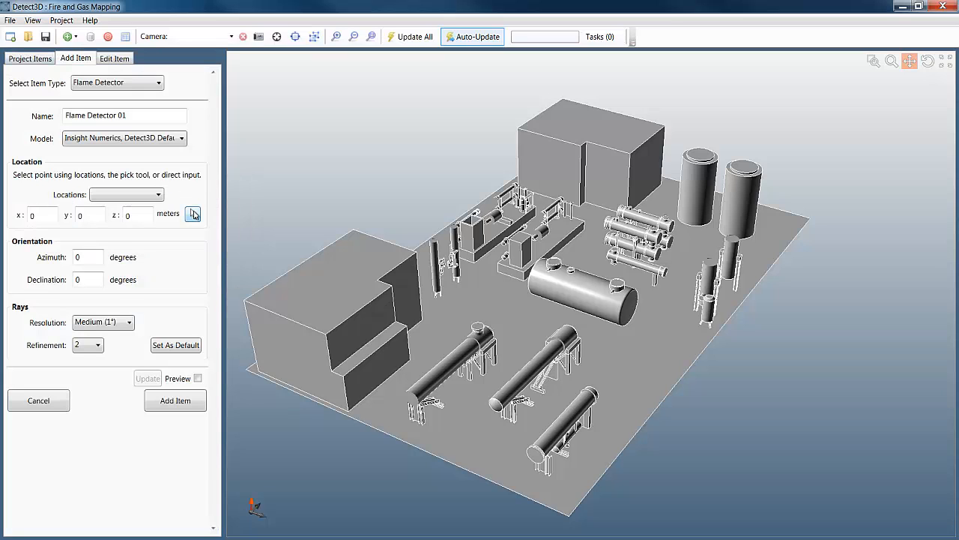
{"action": "left_click", "coordinate": [193, 214]}
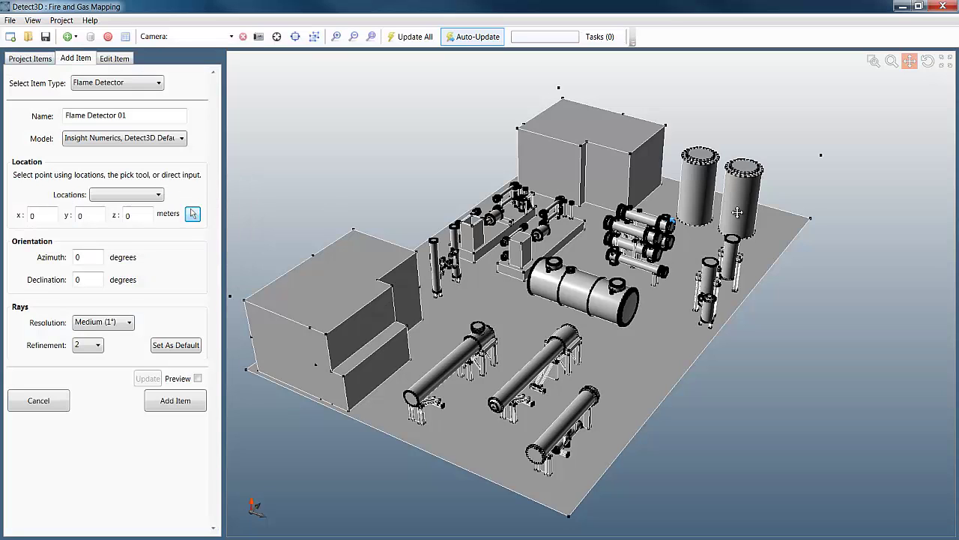
{"action": "left_click", "coordinate": [826, 154]}
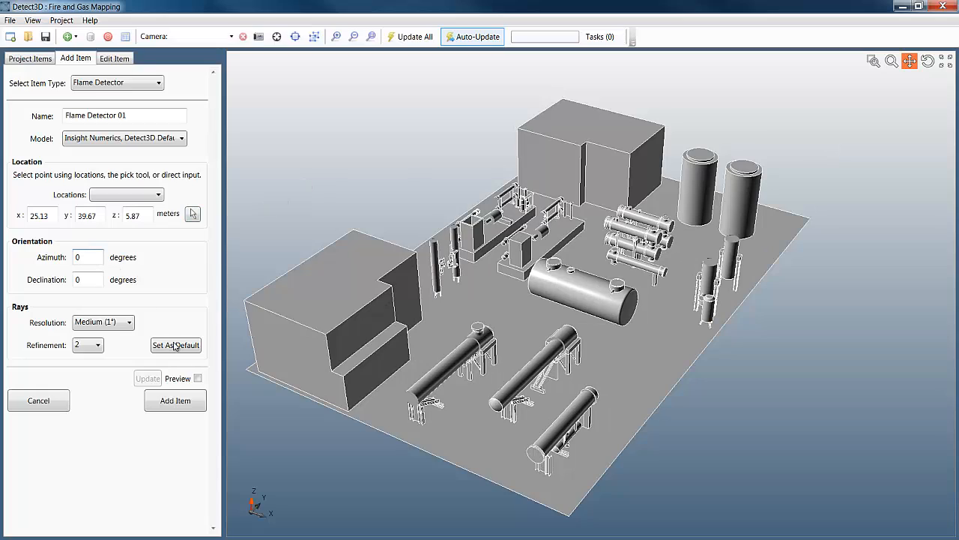
{"action": "left_click", "coordinate": [197, 378]}
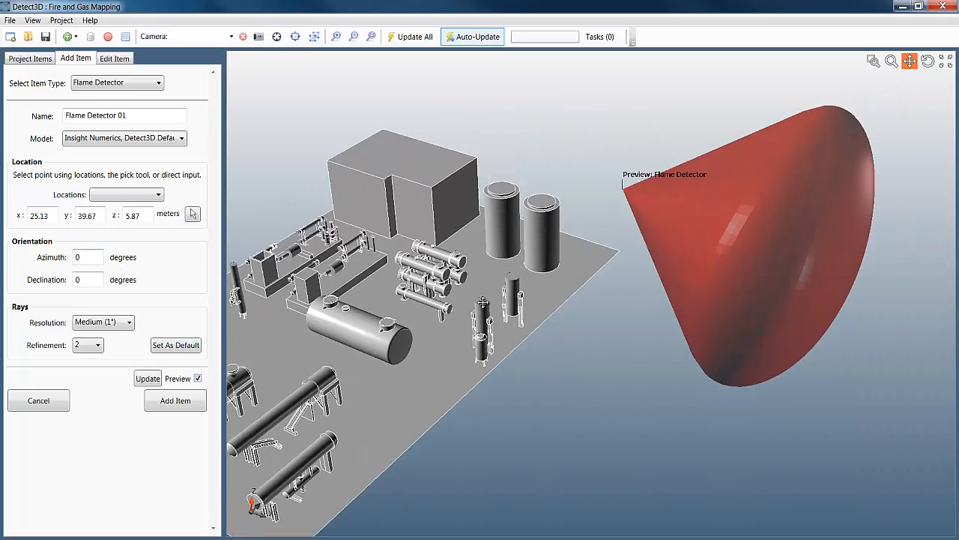
{"action": "mouse_move", "coordinate": [715, 257]}
{"action": "middle_mouse_down"}
{"action": "mouse_move", "coordinate": [581, 252]}
{"action": "mouse_move", "coordinate": [689, 242]}
{"action": "mouse_move", "coordinate": [775, 174]}
{"action": "mouse_move", "coordinate": [721, 244]}
{"action": "mouse_move", "coordinate": [660, 270]}
{"action": "mouse_move", "coordinate": [618, 248]}
{"action": "mouse_move", "coordinate": [690, 247]}
{"action": "mouse_move", "coordinate": [708, 261]}
{"action": "mouse_move", "coordinate": [675, 247]}
{"action": "mouse_move", "coordinate": [722, 248]}
{"action": "mouse_move", "coordinate": [737, 238]}
{"action": "mouse_move", "coordinate": [736, 262]}
{"action": "middle_mouse_up"}
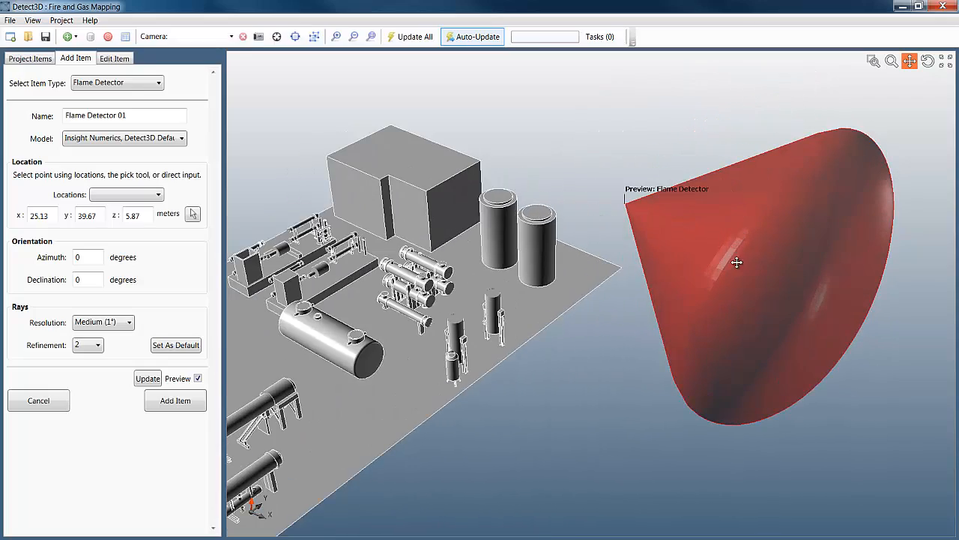
{"action": "mouse_move", "coordinate": [492, 271]}
{"action": "left_mouse_down"}
{"action": "mouse_move", "coordinate": [572, 265]}
{"action": "mouse_move", "coordinate": [577, 251]}
{"action": "left_mouse_up"}
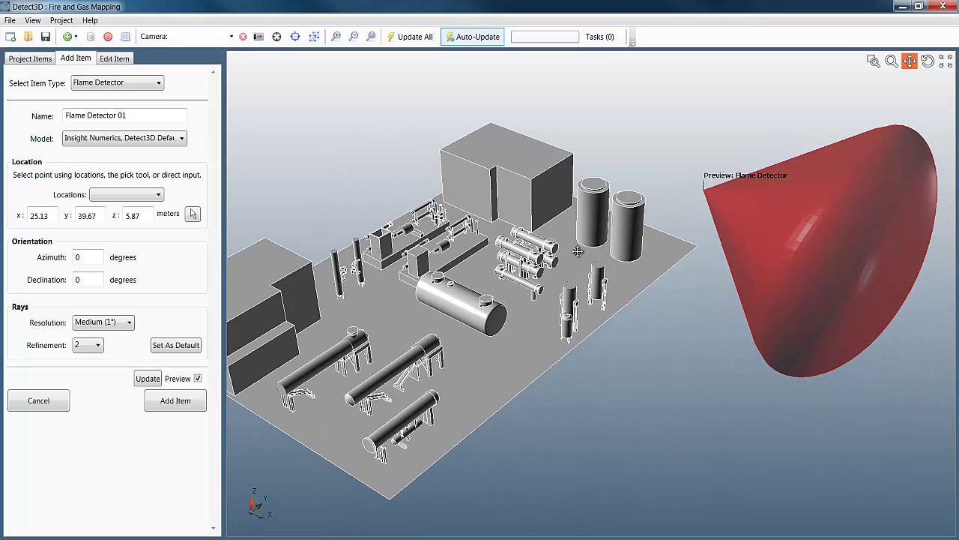
Aim the detector at azimuth -135 and declination 30, then add Flame Detector 01 to the project.
{"action": "double_click", "coordinate": [85, 257]}
{"action": "type", "text": "-135"}
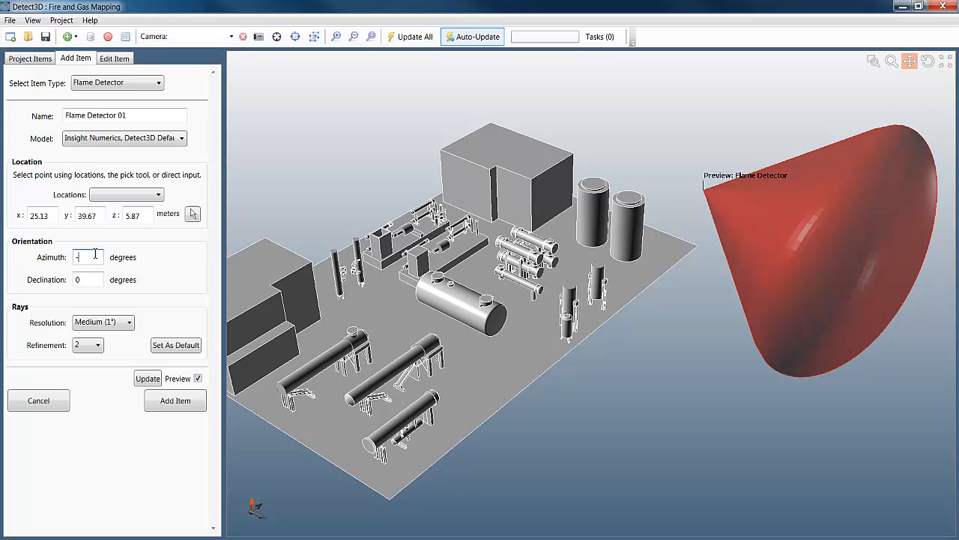
{"action": "left_click", "coordinate": [147, 379]}
{"action": "left_click_drag", "start_coordinate": [464, 280], "coordinate": [551, 283]}
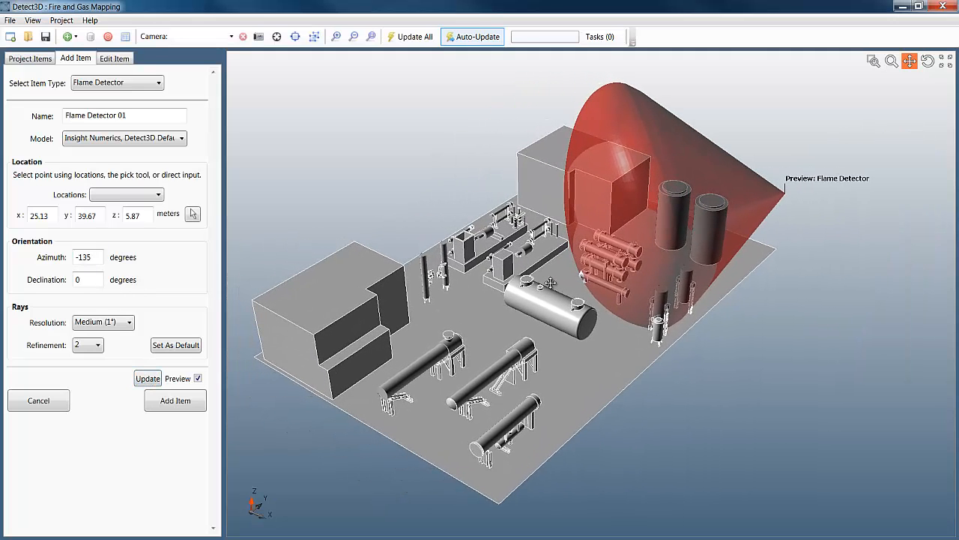
{"action": "left_click", "coordinate": [93, 280]}
{"action": "type", "text": "30"}
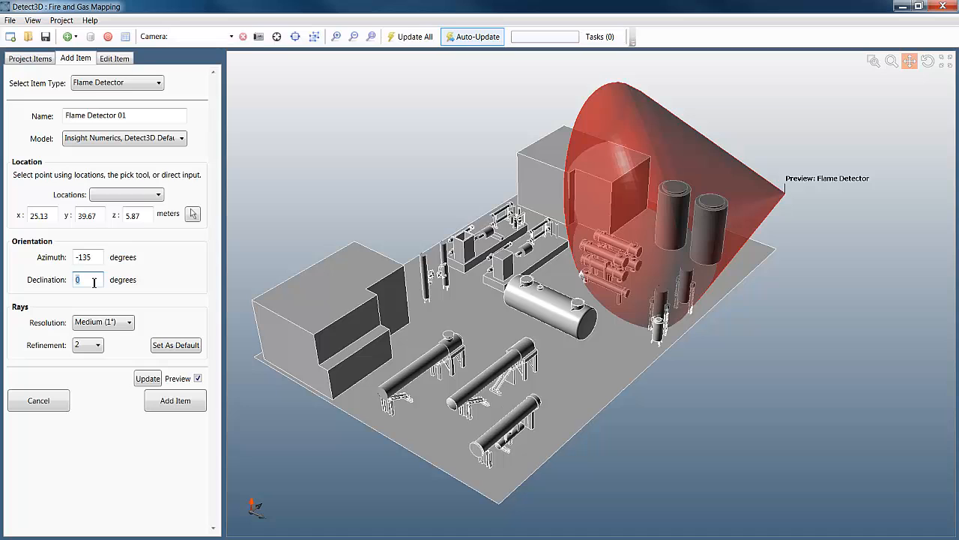
{"action": "left_click", "coordinate": [154, 379]}
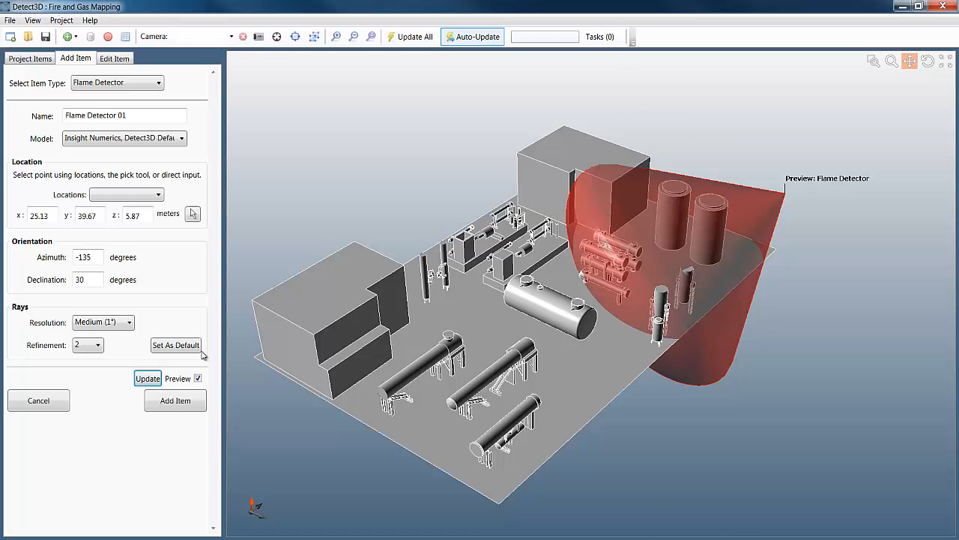
{"action": "left_click", "coordinate": [170, 405]}
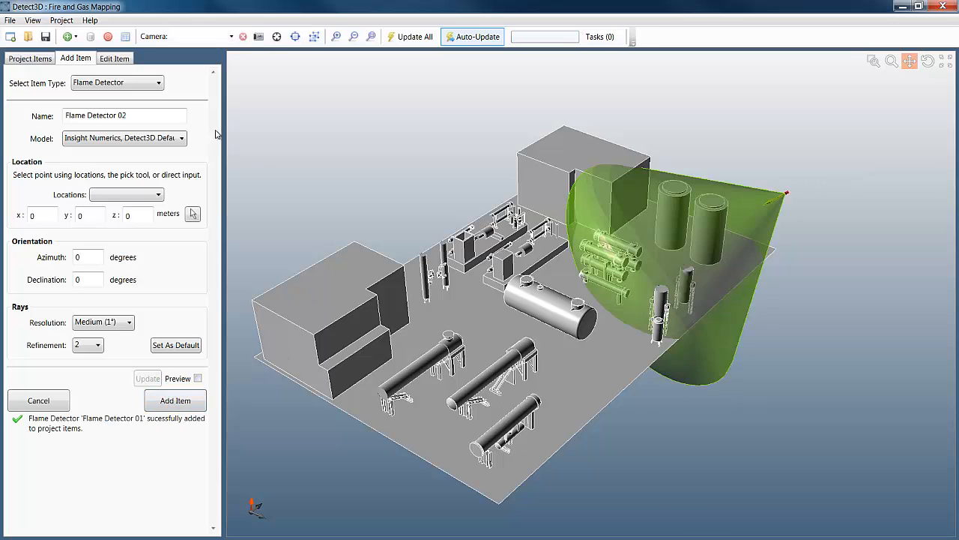
{"action": "left_click", "coordinate": [33, 60]}
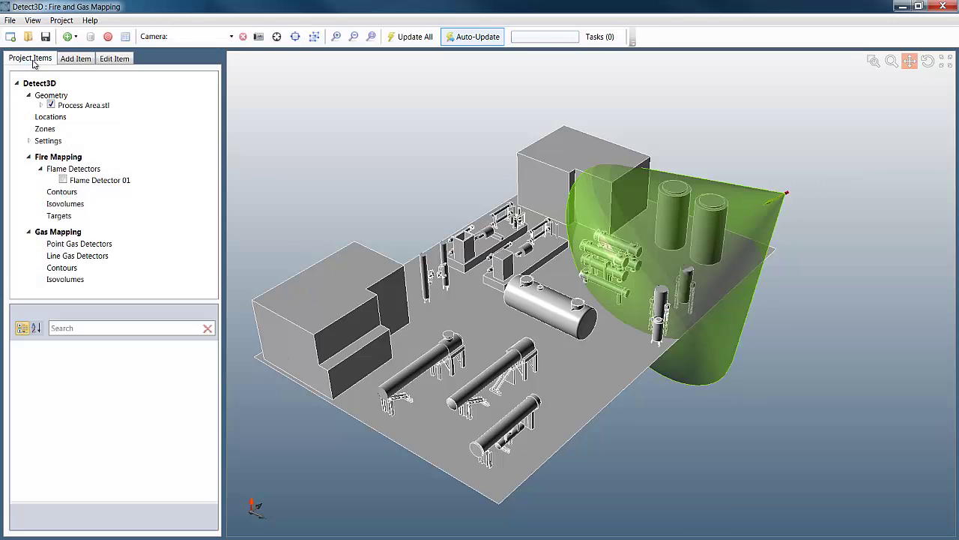
Select Flame Detector 01 to show its properties and view its green coverage over the tanks and exchangers.
{"action": "left_click", "coordinate": [116, 185]}
{"action": "left_click_drag", "start_coordinate": [657, 242], "coordinate": [685, 229]}
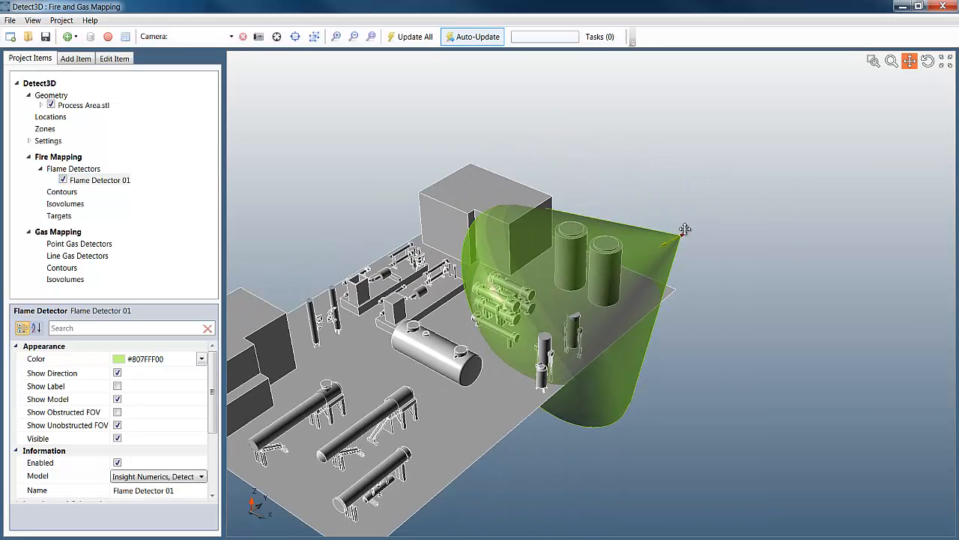
{"action": "scroll", "coordinate": [684, 229], "scroll_direction": "up", "scroll_amount": 3}
{"action": "scroll", "coordinate": [667, 243], "scroll_direction": "up", "scroll_amount": 3}
{"action": "scroll", "coordinate": [652, 247], "scroll_direction": "down", "scroll_amount": 2}
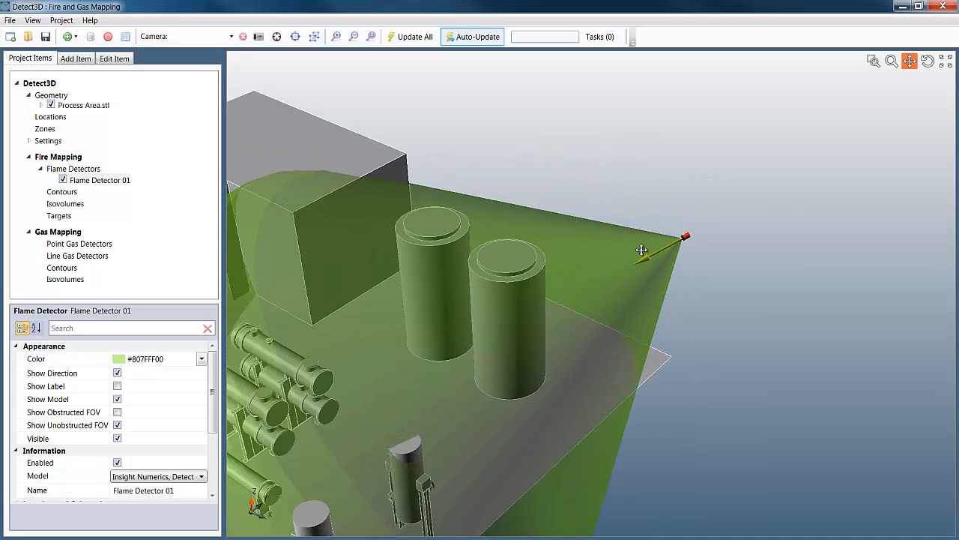
{"action": "scroll", "coordinate": [641, 249], "scroll_direction": "down", "scroll_amount": 5}
{"action": "mouse_move", "coordinate": [641, 250]}
{"action": "middle_mouse_down"}
{"action": "mouse_move", "coordinate": [529, 297]}
{"action": "mouse_move", "coordinate": [515, 313]}
{"action": "middle_mouse_up"}
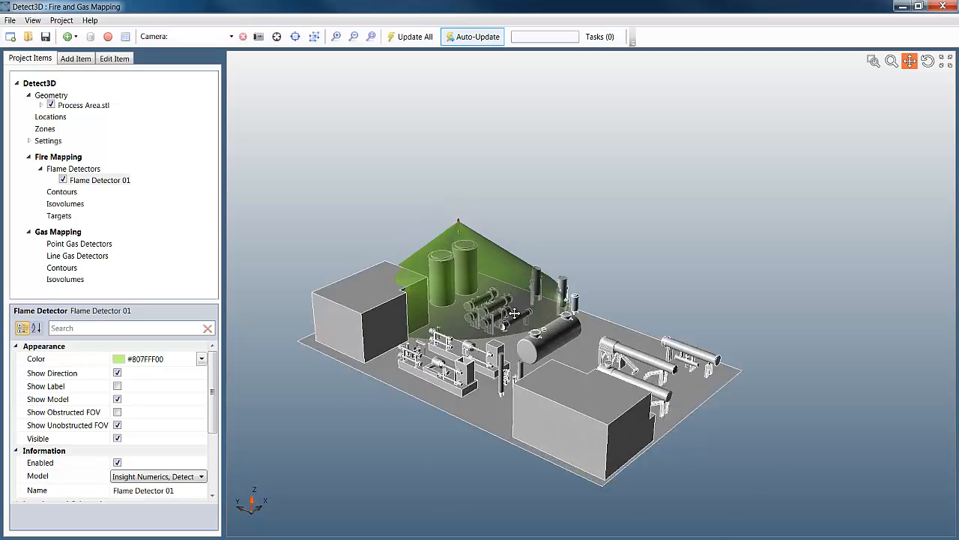
{"action": "scroll", "coordinate": [517, 314], "scroll_direction": "up", "scroll_amount": 2}
{"action": "scroll", "coordinate": [524, 318], "scroll_direction": "up", "scroll_amount": 2}
{"action": "scroll", "coordinate": [532, 321], "scroll_direction": "up", "scroll_amount": 1}
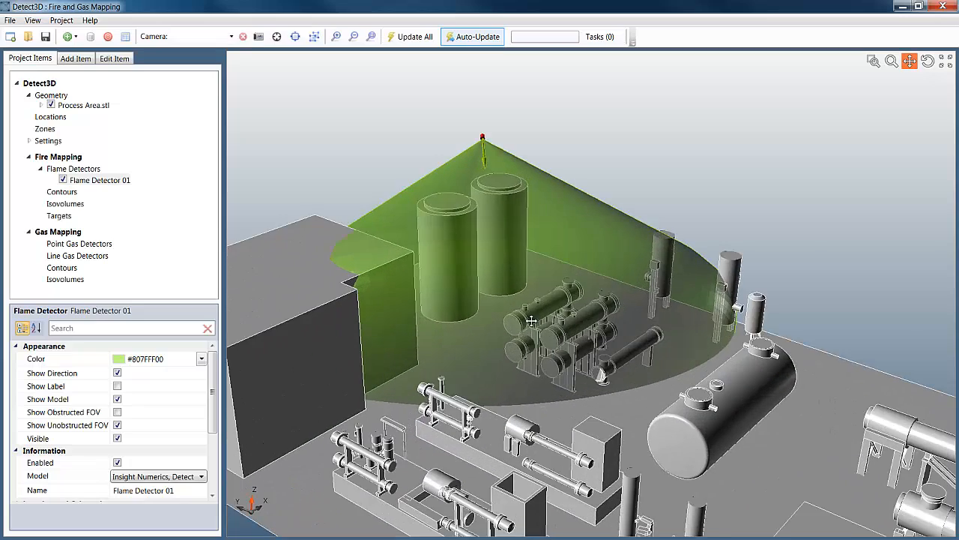
{"action": "left_click_drag", "start_coordinate": [532, 321], "coordinate": [648, 300]}
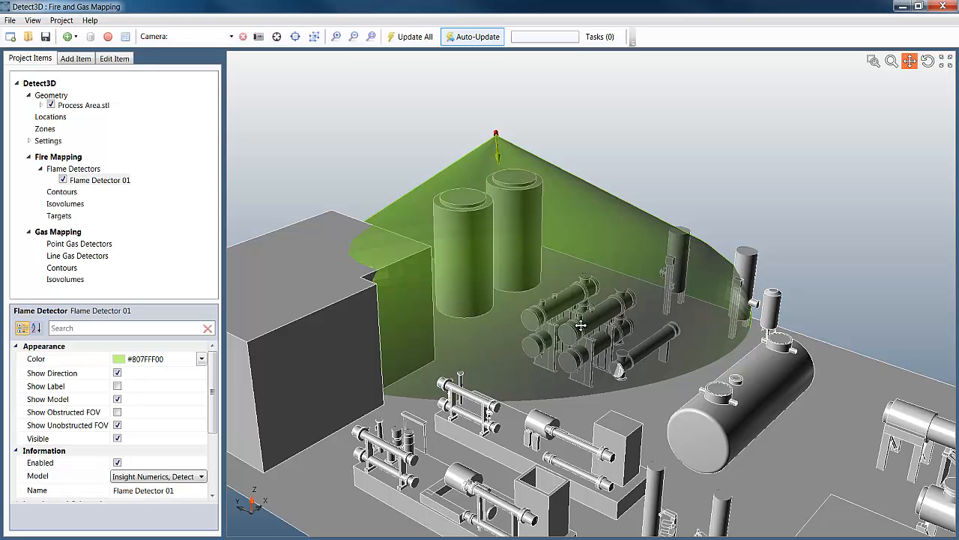
Toggle Flame Detector 01's FOV to the obstructed cone and orbit to inspect it.
{"action": "right_click", "coordinate": [115, 180]}
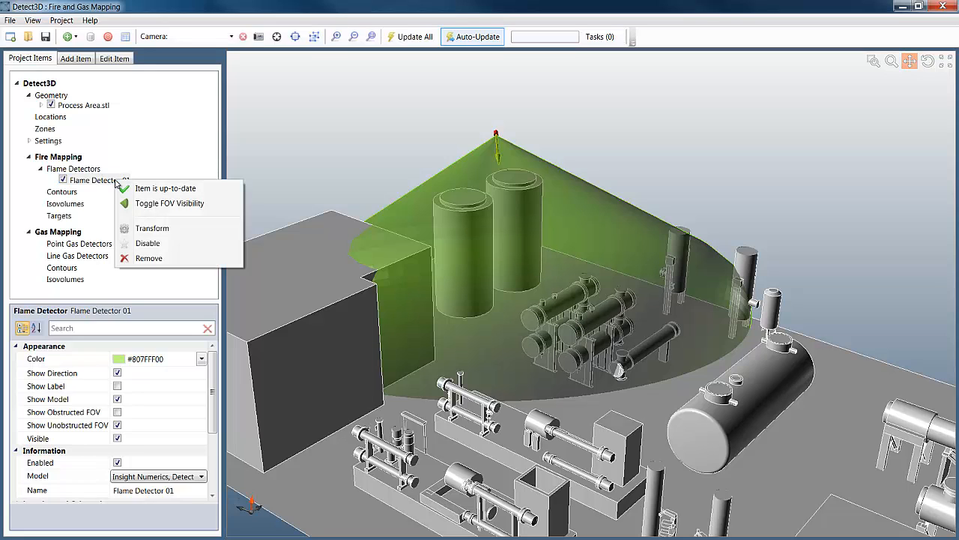
{"action": "left_click", "coordinate": [155, 204]}
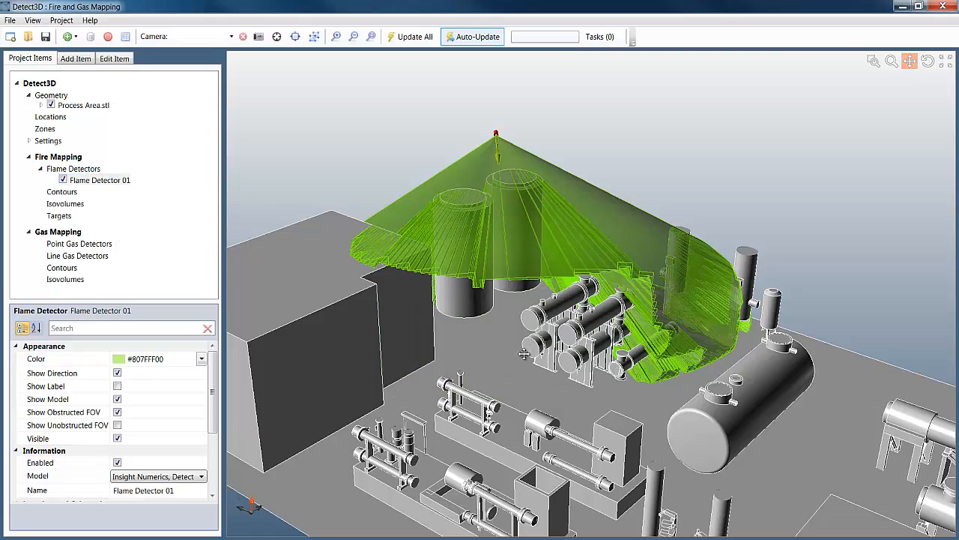
{"action": "mouse_move", "coordinate": [505, 343]}
{"action": "middle_mouse_down"}
{"action": "mouse_move", "coordinate": [607, 389]}
{"action": "mouse_move", "coordinate": [640, 294]}
{"action": "middle_mouse_up"}
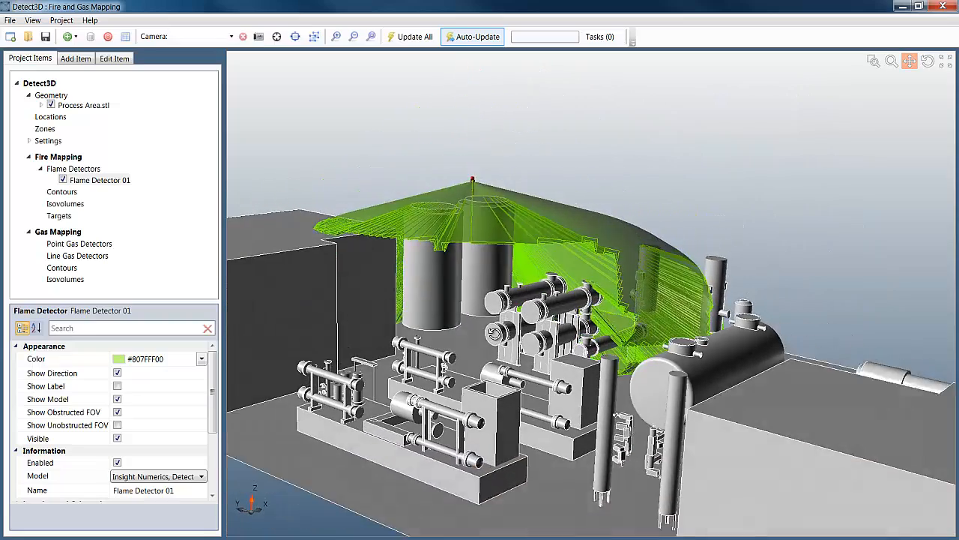
{"action": "scroll", "coordinate": [490, 337], "scroll_direction": "up", "scroll_amount": 2}
{"action": "scroll", "coordinate": [495, 330], "scroll_direction": "up", "scroll_amount": 2}
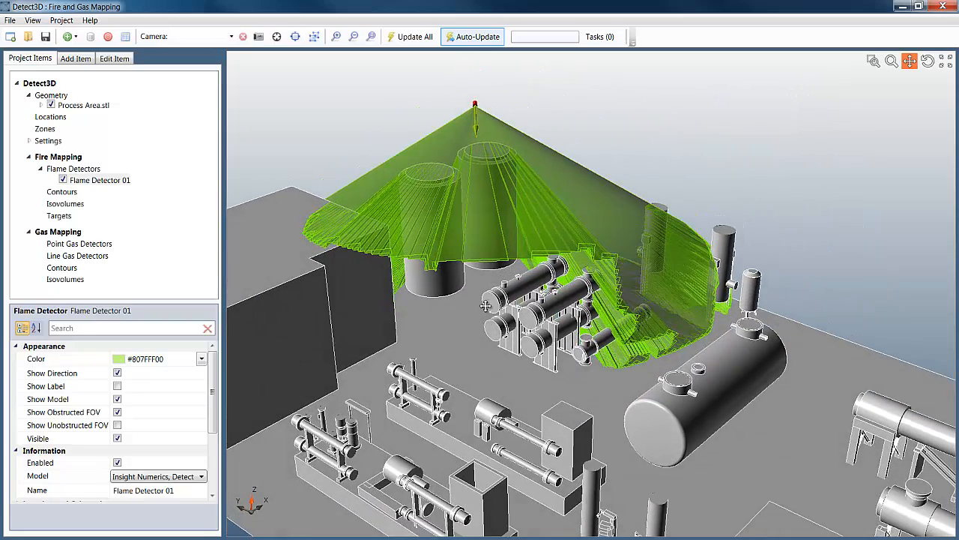
{"action": "scroll", "coordinate": [506, 311], "scroll_direction": "up", "scroll_amount": 2}
{"action": "left_click_drag", "start_coordinate": [507, 311], "coordinate": [525, 348]}
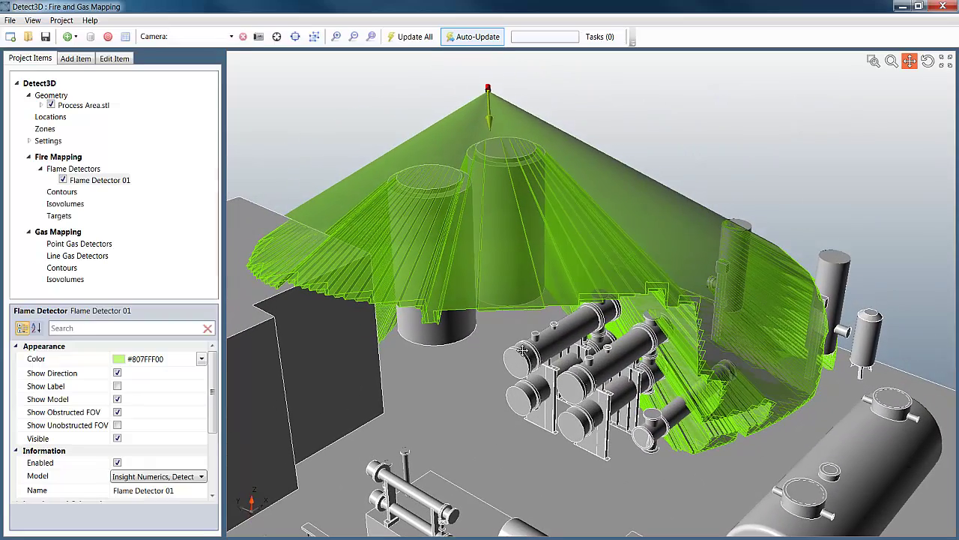
Toggle the FOV between obstructed and unobstructed views, leaving the unobstructed cone shown.
{"action": "right_click", "coordinate": [105, 182]}
{"action": "left_click", "coordinate": [146, 204]}
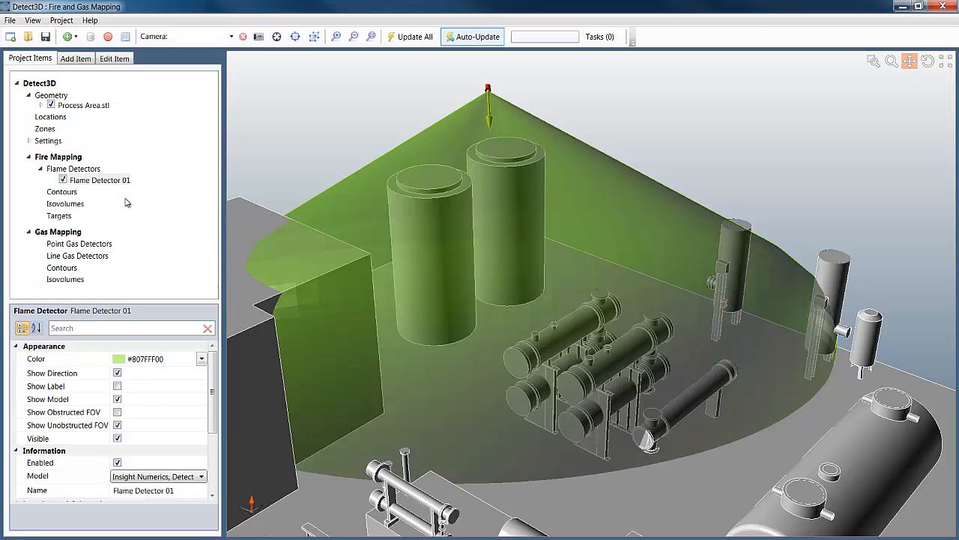
{"action": "right_click", "coordinate": [98, 185]}
{"action": "left_click", "coordinate": [136, 205]}
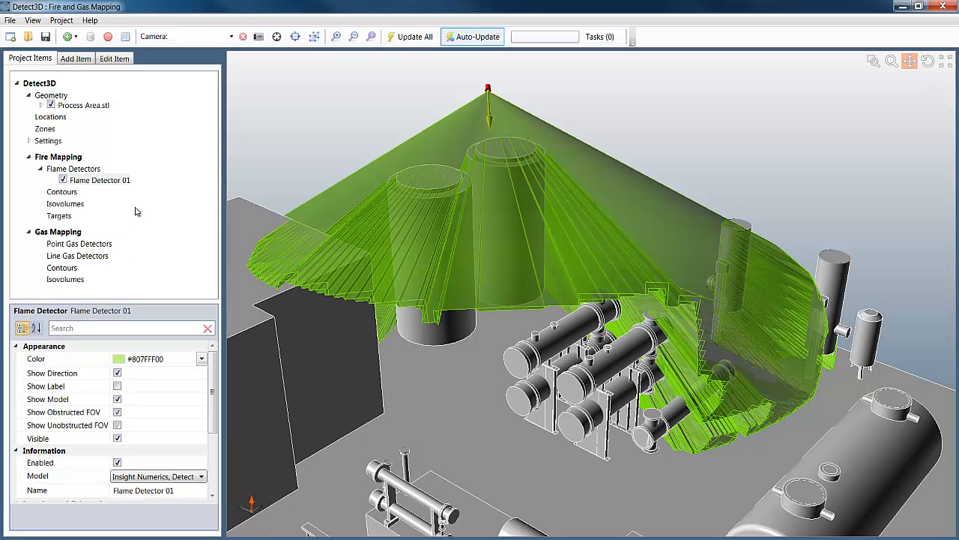
{"action": "right_click", "coordinate": [110, 182]}
{"action": "left_click", "coordinate": [142, 204]}
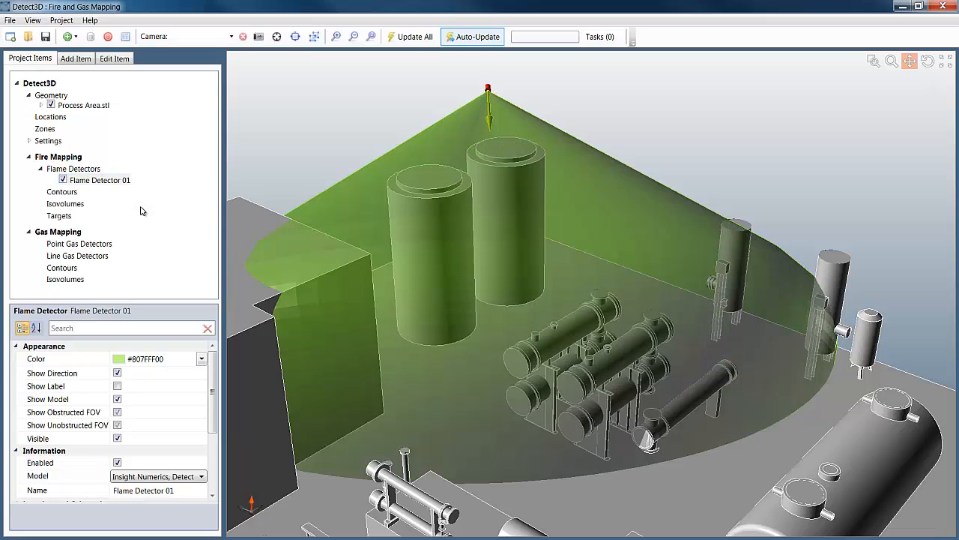
{"action": "mouse_move", "coordinate": [413, 434]}
{"action": "middle_mouse_down"}
{"action": "mouse_move", "coordinate": [448, 392]}
{"action": "mouse_move", "coordinate": [427, 309]}
{"action": "mouse_move", "coordinate": [504, 334]}
{"action": "middle_mouse_up"}
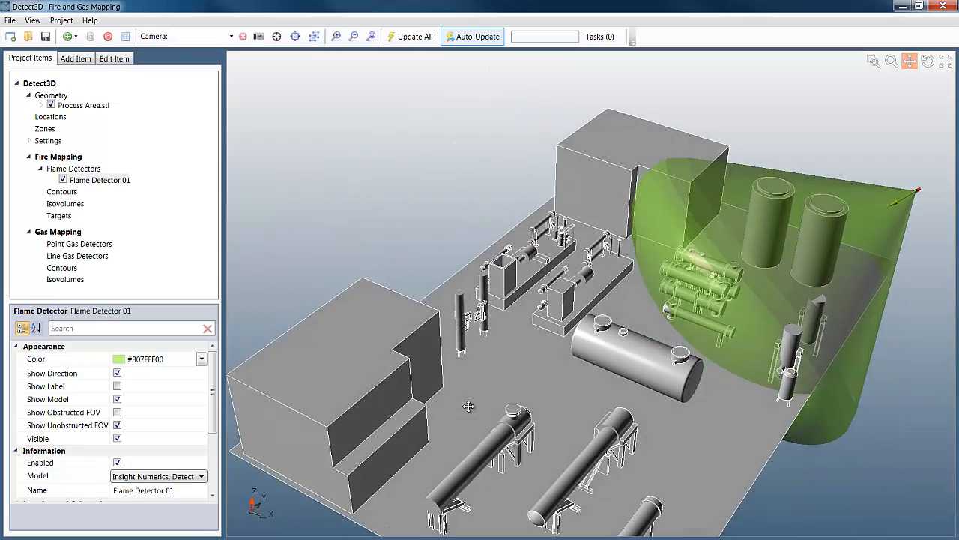
{"action": "scroll", "coordinate": [504, 334], "scroll_direction": "down", "scroll_amount": 3}
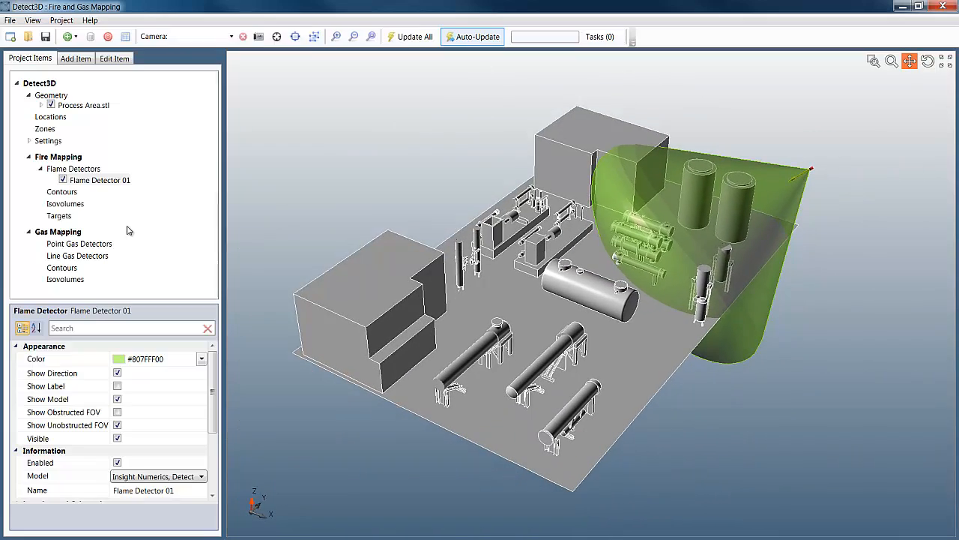
Define a new zone with Point 2 picked at the far corner and z of 5 m, previewed as a red box.
{"action": "right_click", "coordinate": [45, 131]}
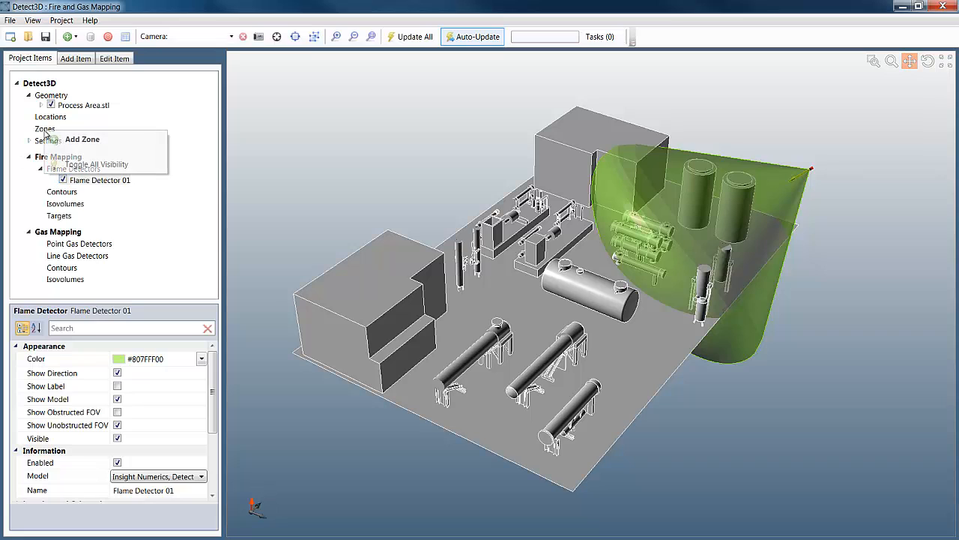
{"action": "left_click", "coordinate": [99, 144]}
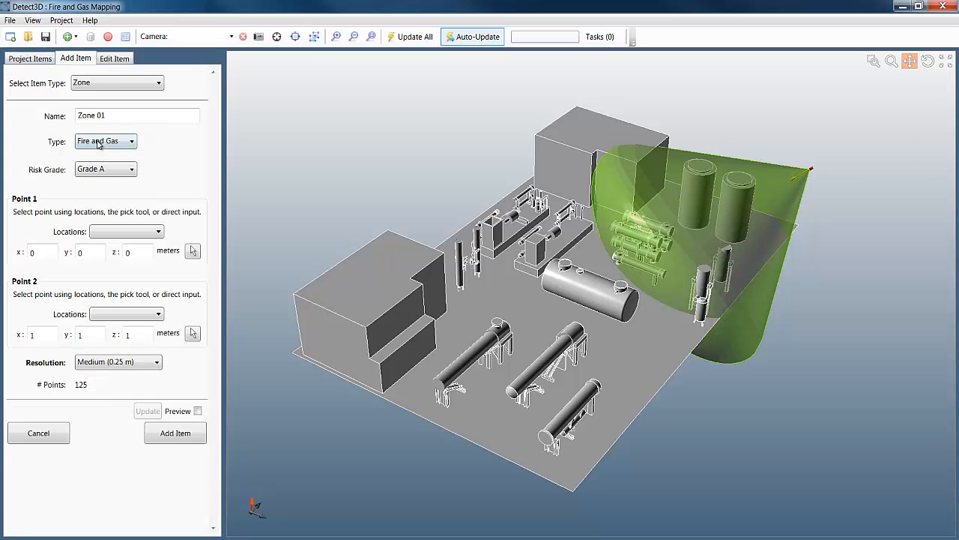
{"action": "left_click", "coordinate": [193, 334]}
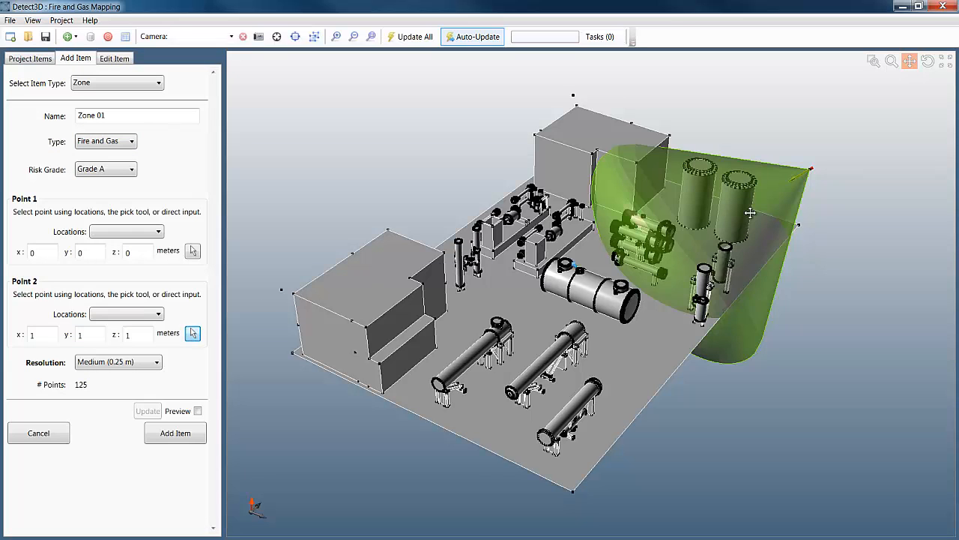
{"action": "left_click", "coordinate": [817, 165]}
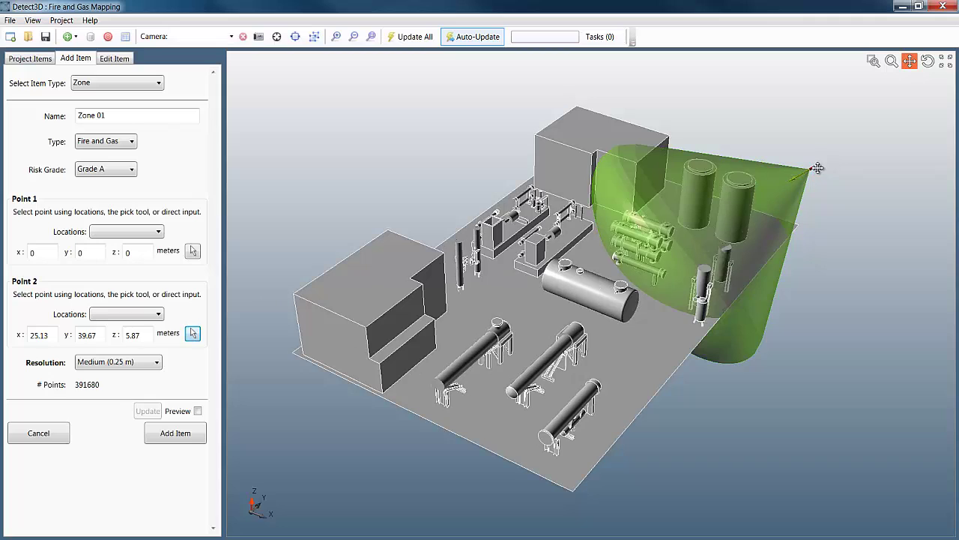
{"action": "double_click", "coordinate": [146, 334]}
{"action": "type", "text": "5"}
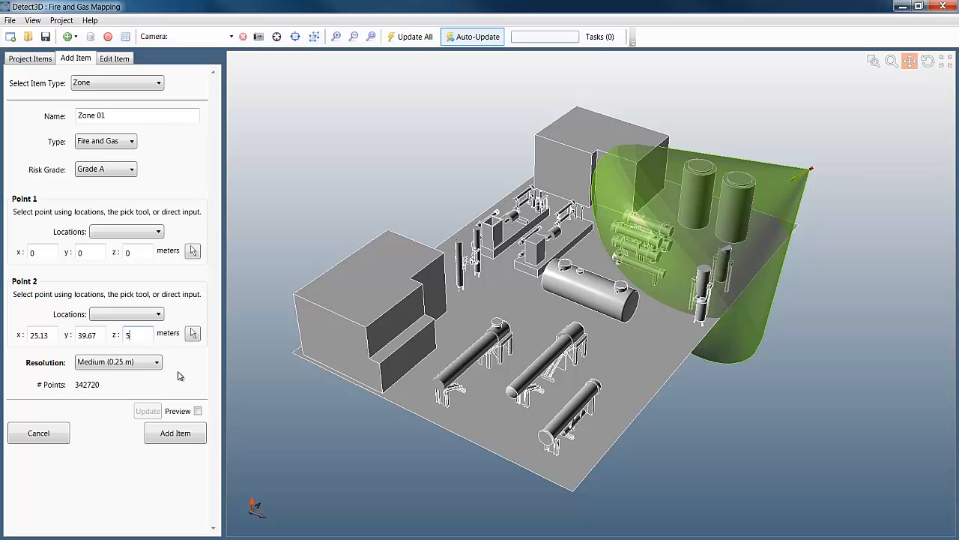
{"action": "left_click", "coordinate": [198, 411]}
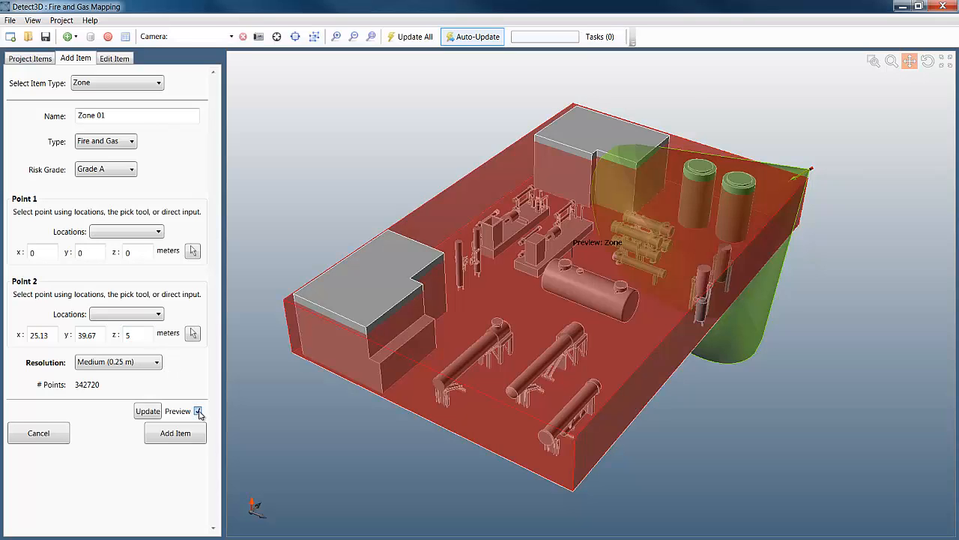
Add Zone 01 to the project and select it to see its coverage results.
{"action": "left_click", "coordinate": [184, 437]}
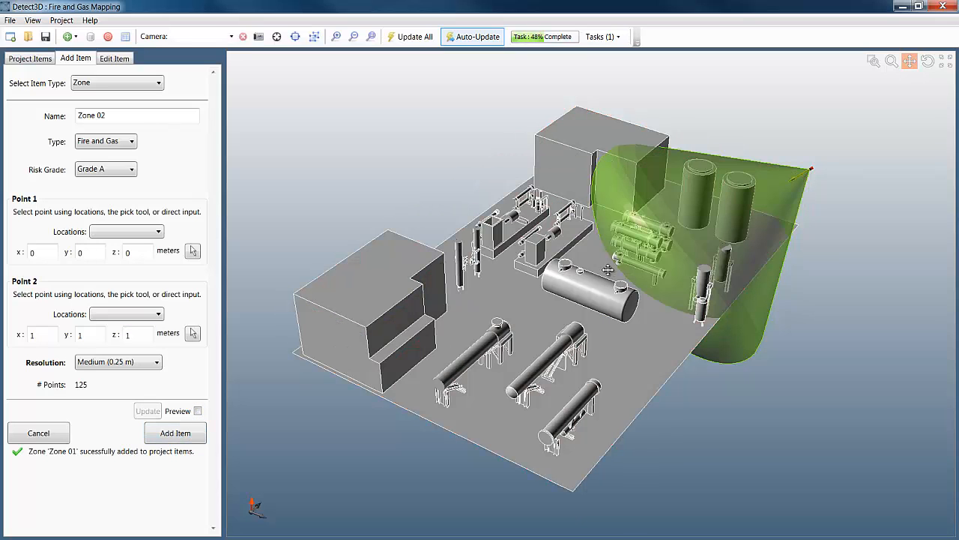
{"action": "left_click_drag", "start_coordinate": [603, 270], "coordinate": [577, 285]}
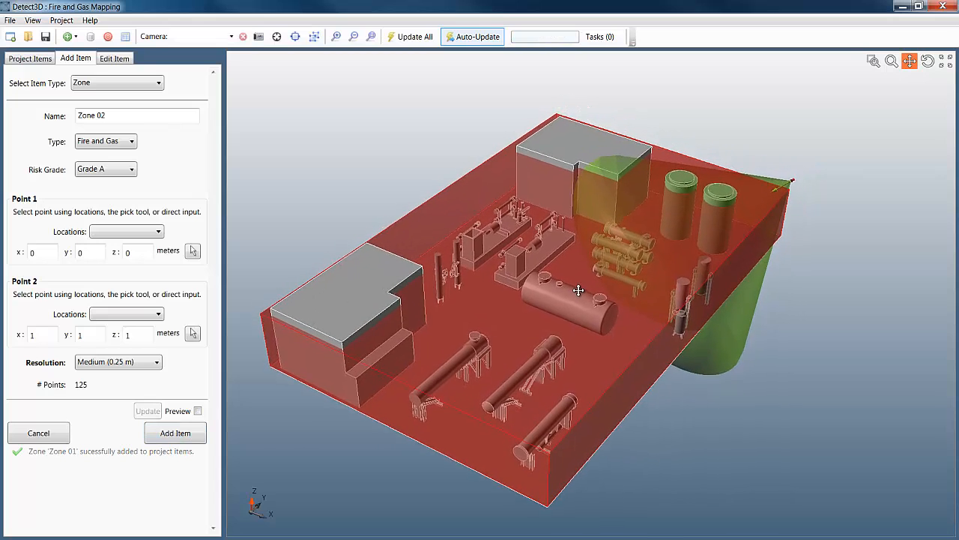
{"action": "left_click", "coordinate": [42, 59]}
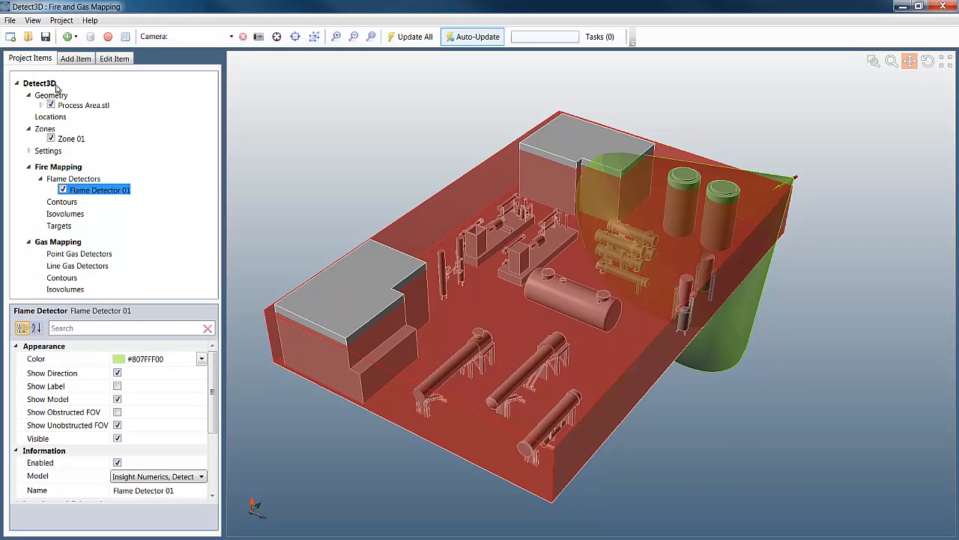
{"action": "left_click", "coordinate": [71, 139]}
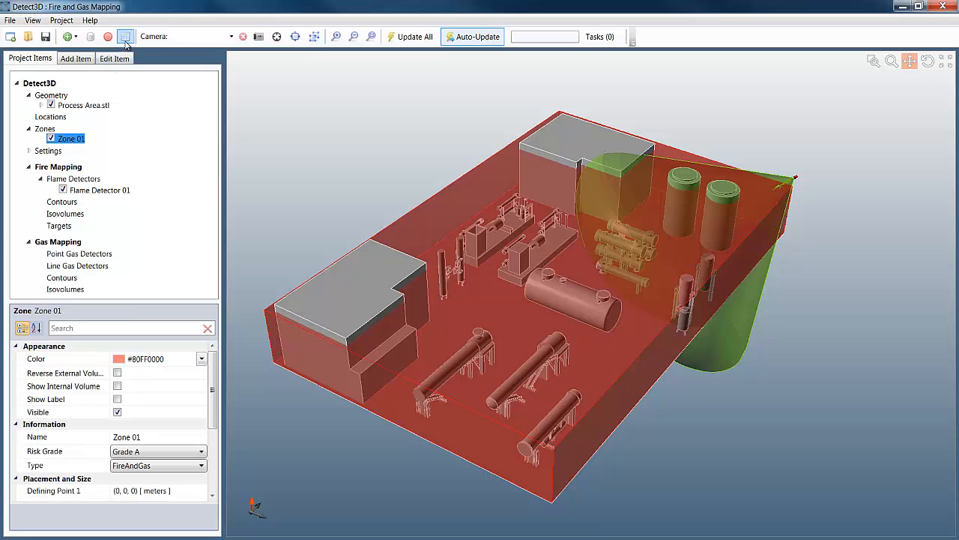
{"action": "left_click", "coordinate": [126, 36]}
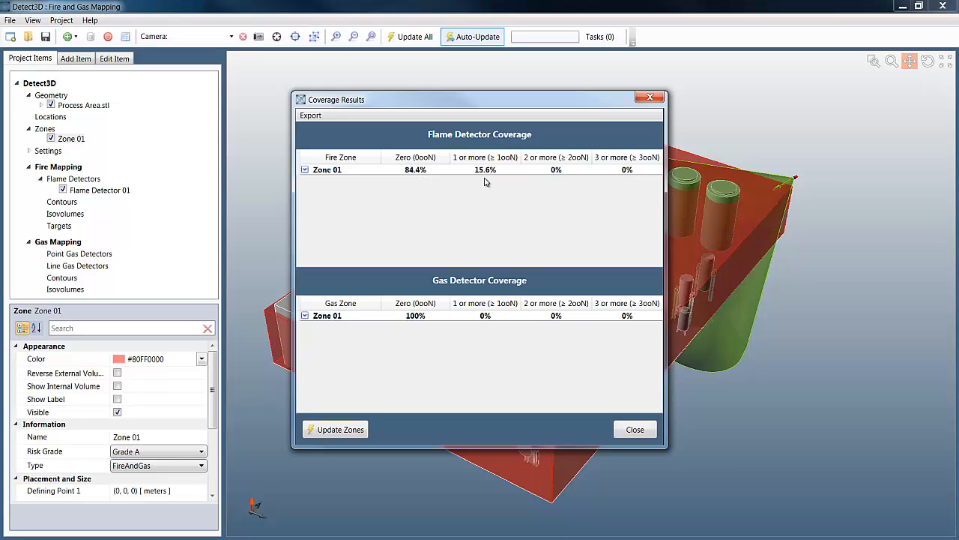
{"action": "left_click", "coordinate": [634, 429]}
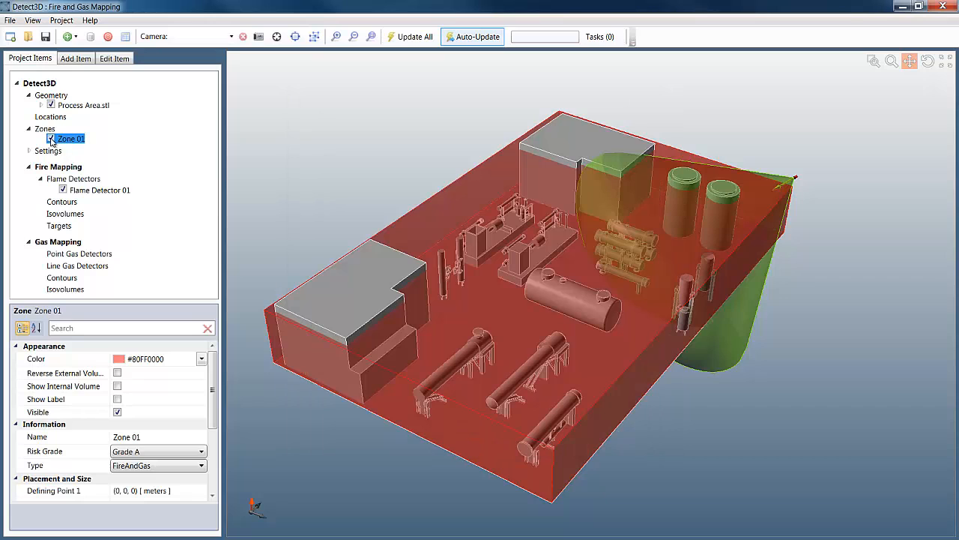
Hide Zone 01 and add a fire-mapping isovolume named Zero Visibility showing uncovered regions.
{"action": "left_click", "coordinate": [51, 139]}
{"action": "right_click", "coordinate": [75, 214]}
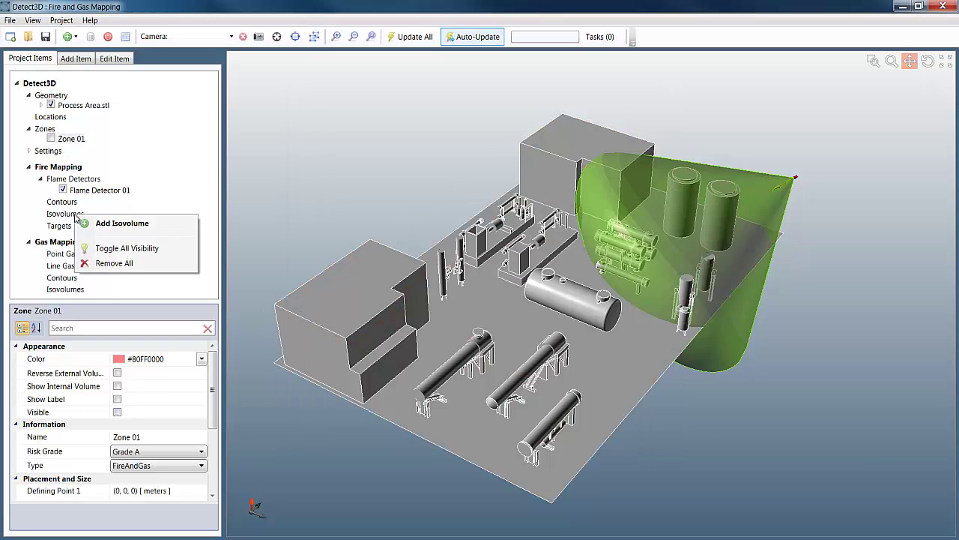
{"action": "left_click", "coordinate": [128, 230]}
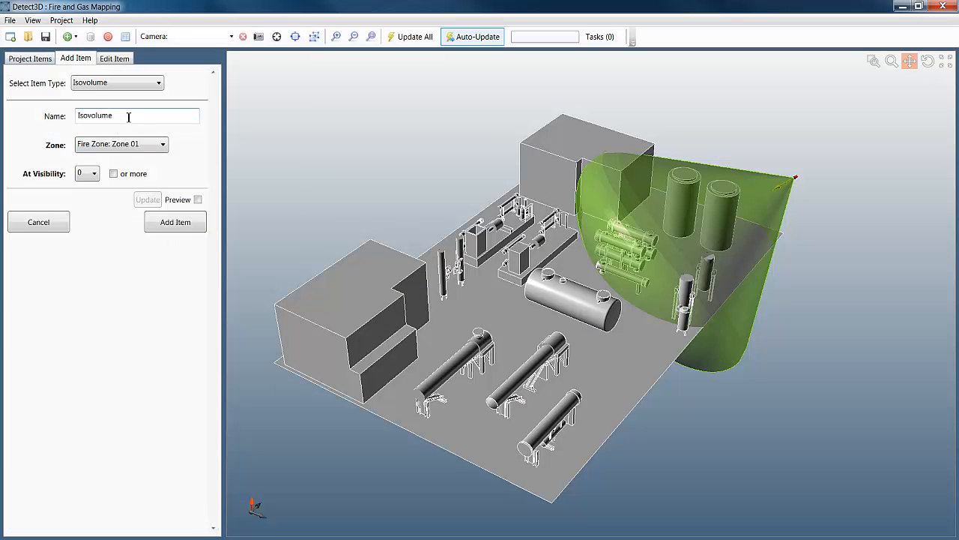
{"action": "left_click_drag", "start_coordinate": [128, 117], "coordinate": [37, 119]}
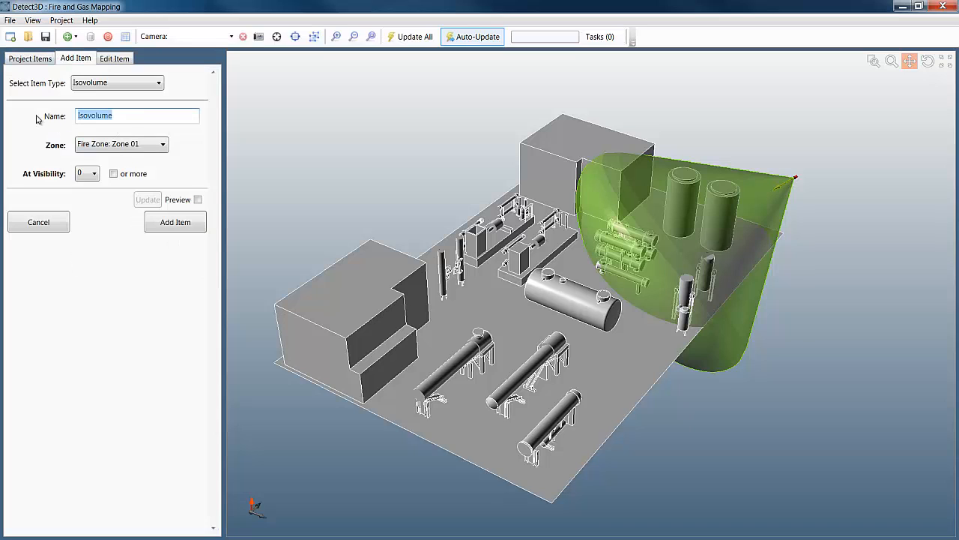
{"action": "type", "text": "Zero Visibility"}
{"action": "left_click", "coordinate": [158, 222]}
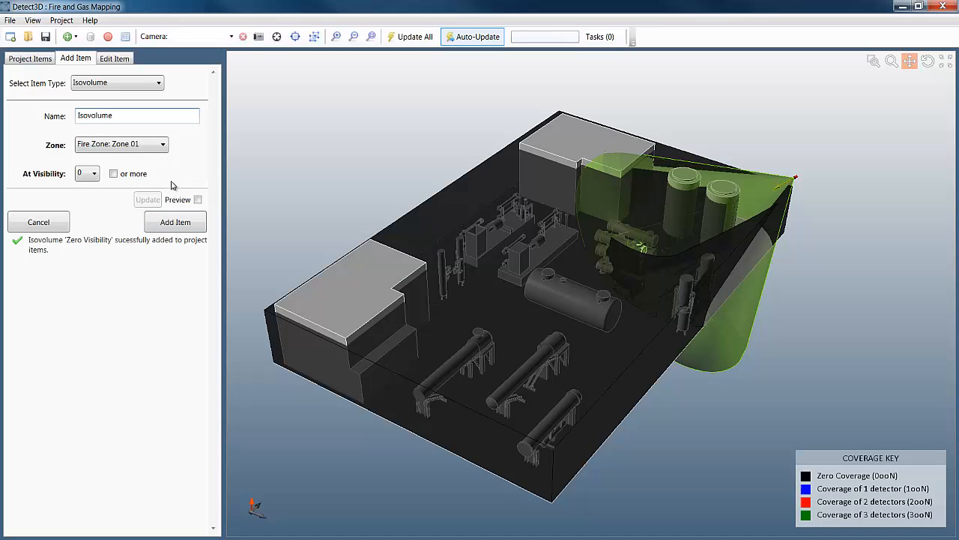
{"action": "left_click", "coordinate": [33, 59]}
{"action": "mouse_move", "coordinate": [694, 220]}
{"action": "left_mouse_down"}
{"action": "mouse_move", "coordinate": [681, 257]}
{"action": "mouse_move", "coordinate": [685, 300]}
{"action": "mouse_move", "coordinate": [700, 315]}
{"action": "mouse_move", "coordinate": [720, 274]}
{"action": "mouse_move", "coordinate": [687, 257]}
{"action": "mouse_move", "coordinate": [713, 232]}
{"action": "mouse_move", "coordinate": [687, 242]}
{"action": "mouse_move", "coordinate": [685, 209]}
{"action": "mouse_move", "coordinate": [679, 274]}
{"action": "left_mouse_up"}
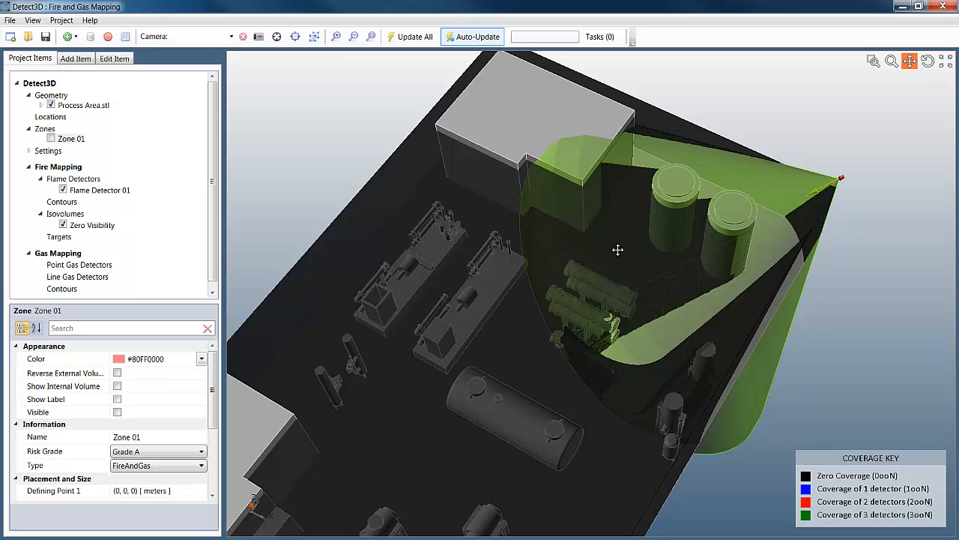
Add Flame Detector 02 at a picked location on the model with its coverage previewed.
{"action": "right_click", "coordinate": [88, 180]}
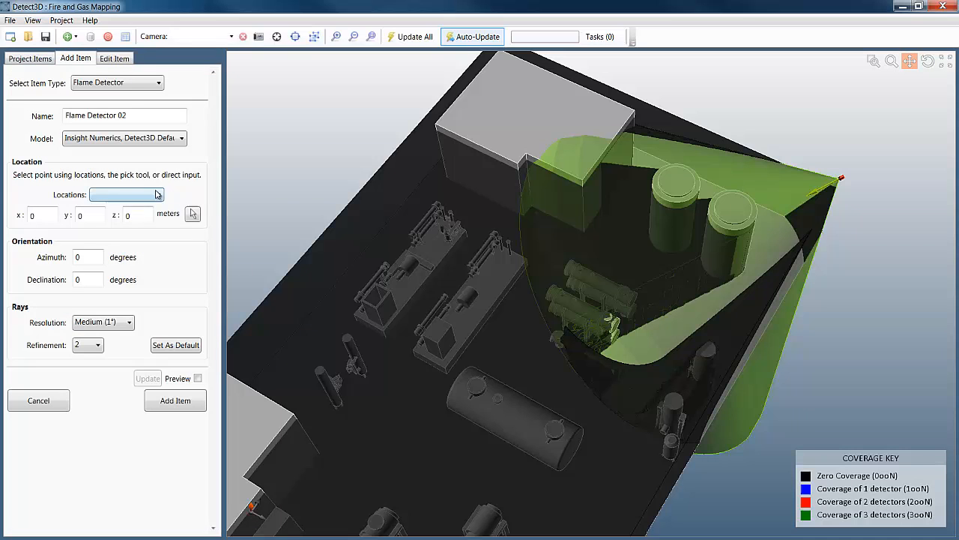
{"action": "left_click", "coordinate": [193, 214]}
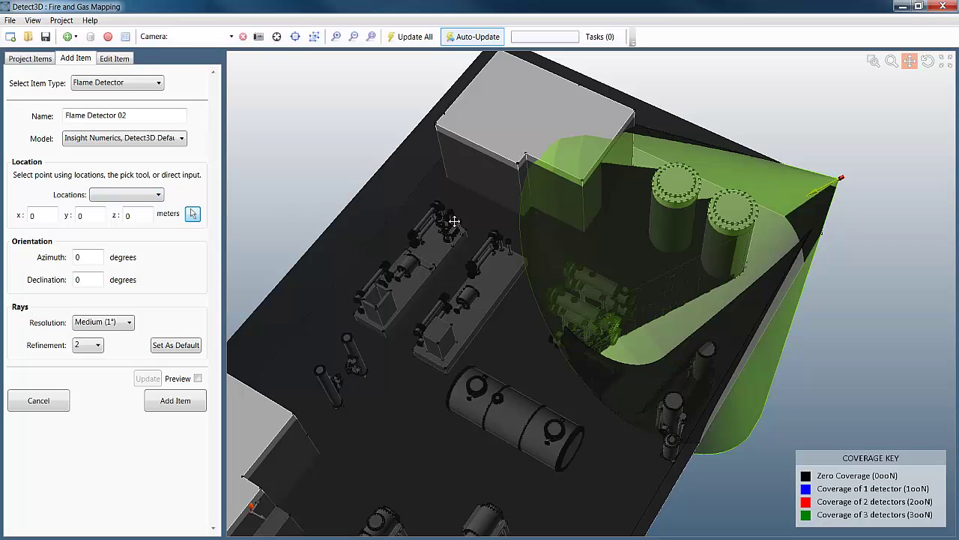
{"action": "left_click", "coordinate": [586, 181]}
{"action": "type", "text": "30"}
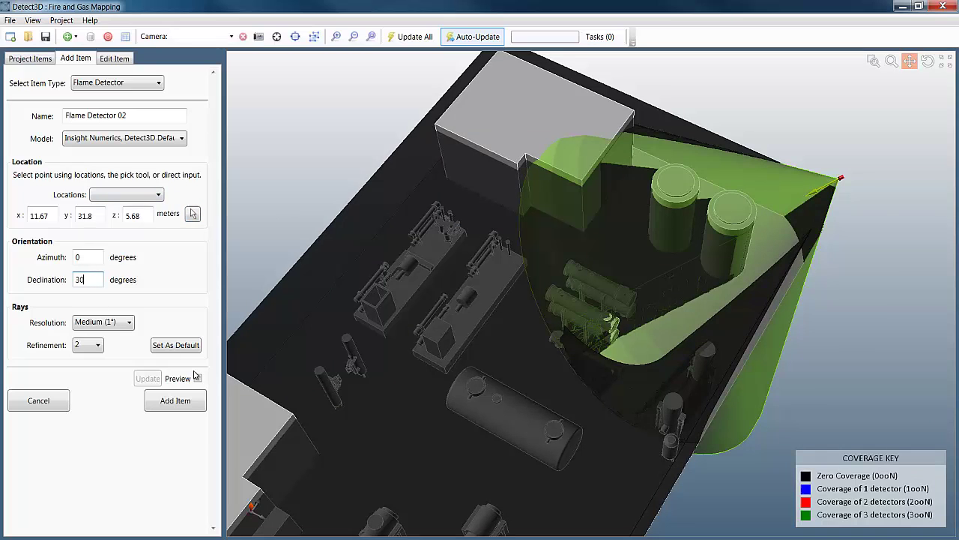
{"action": "left_click", "coordinate": [198, 379]}
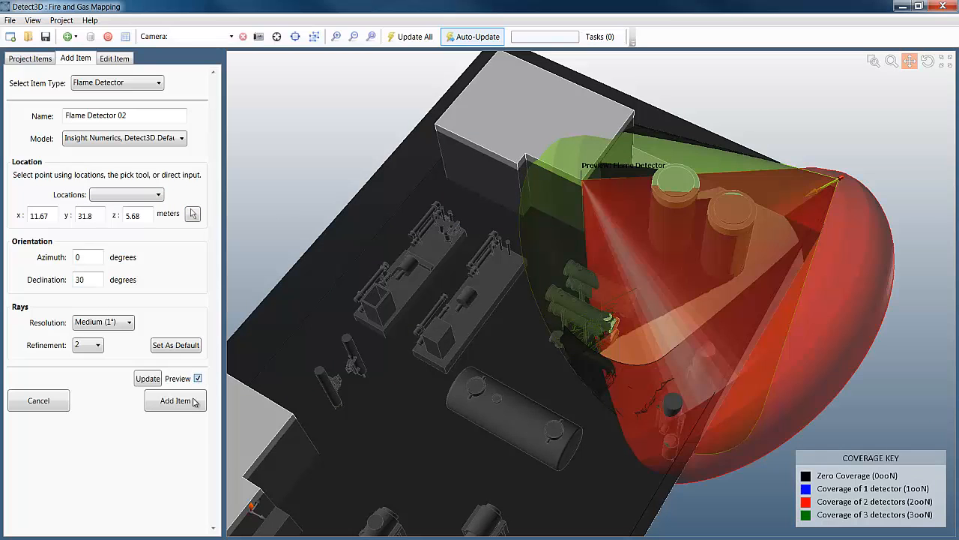
{"action": "left_click", "coordinate": [176, 400]}
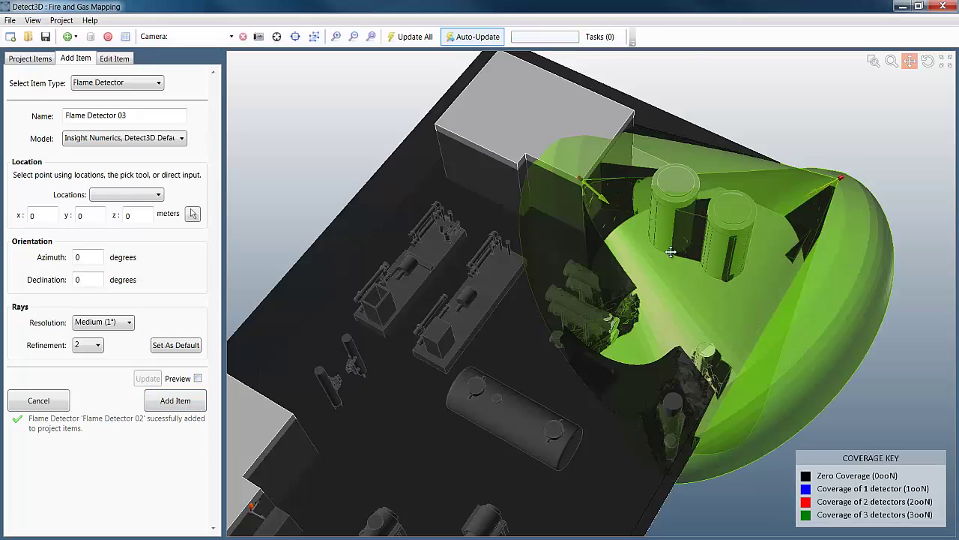
{"action": "mouse_move", "coordinate": [675, 253]}
{"action": "middle_mouse_down"}
{"action": "mouse_move", "coordinate": [661, 319]}
{"action": "mouse_move", "coordinate": [669, 302]}
{"action": "middle_mouse_up"}
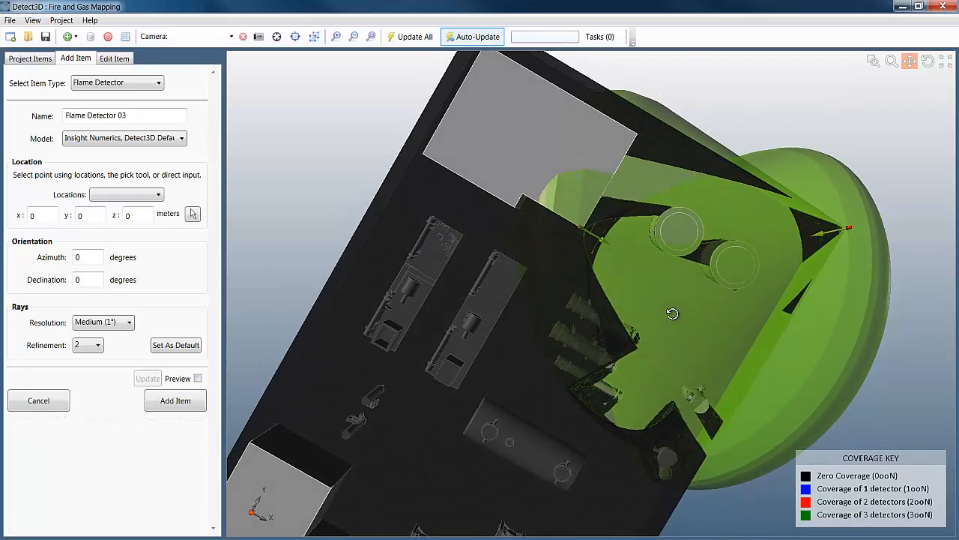
{"action": "mouse_move", "coordinate": [669, 302]}
{"action": "middle_mouse_down"}
{"action": "mouse_move", "coordinate": [670, 225]}
{"action": "mouse_move", "coordinate": [615, 275]}
{"action": "mouse_move", "coordinate": [632, 265]}
{"action": "middle_mouse_up"}
{"action": "scroll", "coordinate": [613, 277], "scroll_direction": "down", "scroll_amount": 3}
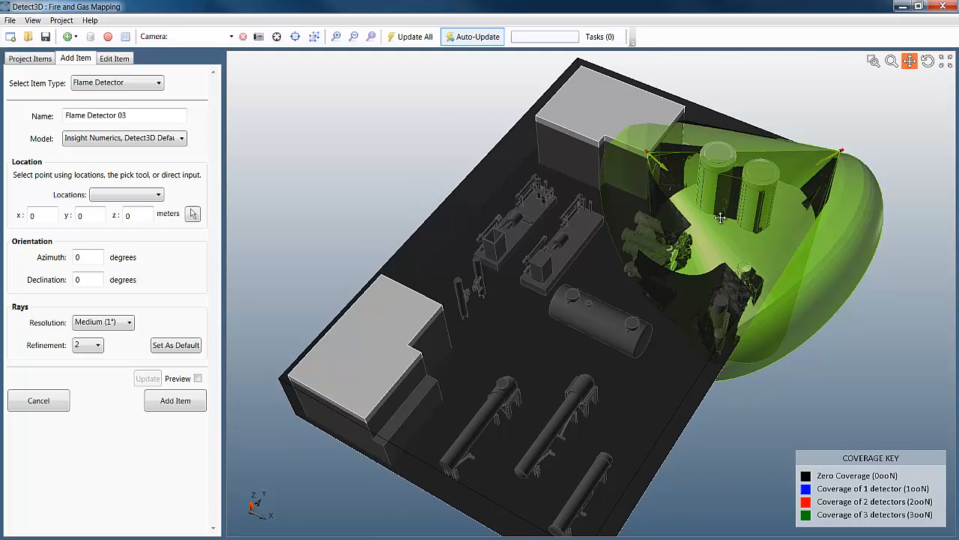
Add Flame Detector 03 at y 25, z 6 with declination 30.
{"action": "left_click", "coordinate": [83, 215]}
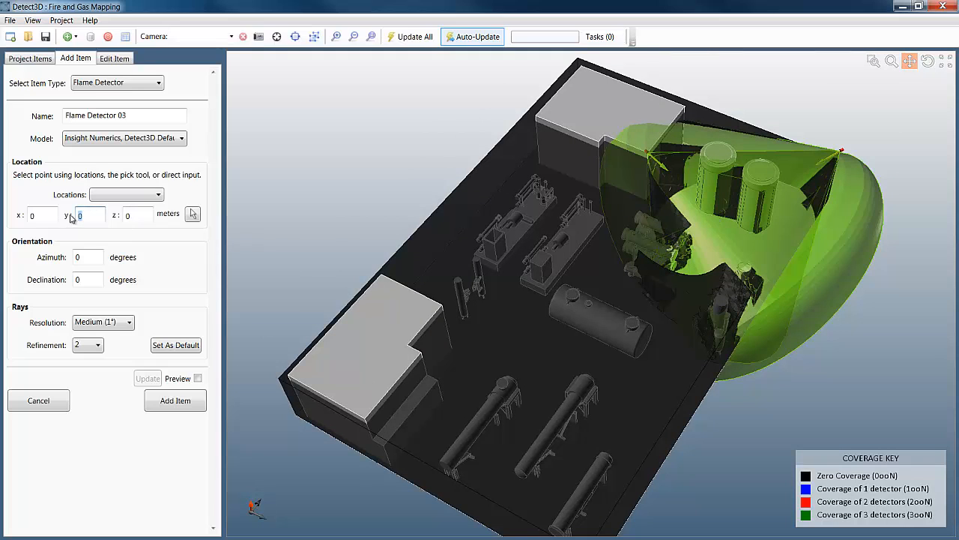
{"action": "type", "text": "25"}
{"action": "left_click", "coordinate": [144, 216]}
{"action": "type", "text": "6"}
{"action": "left_click", "coordinate": [94, 279]}
{"action": "type", "text": "0"}
{"action": "left_click", "coordinate": [198, 378]}
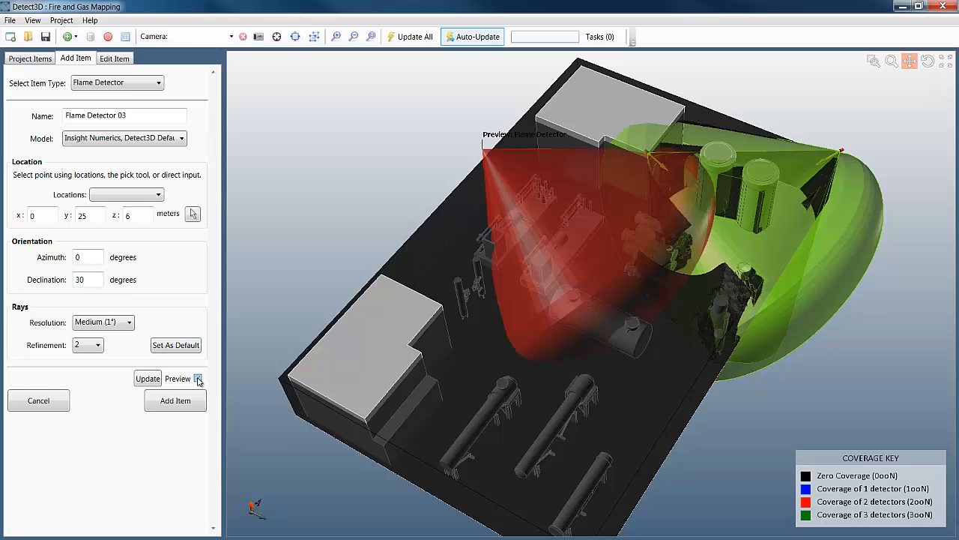
{"action": "left_click", "coordinate": [180, 405]}
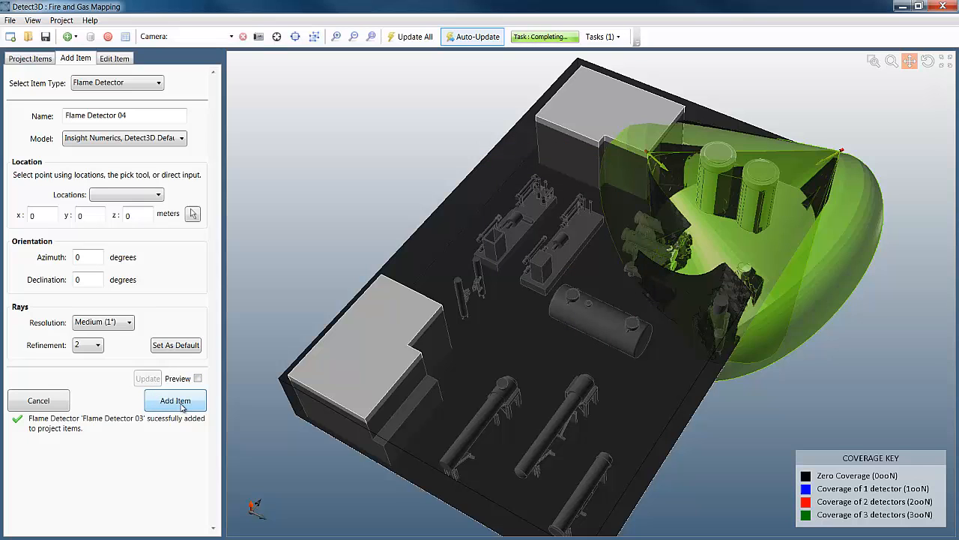
Add Flame Detector 04 at y 15, z 6 with declination 30.
{"action": "double_click", "coordinate": [90, 215]}
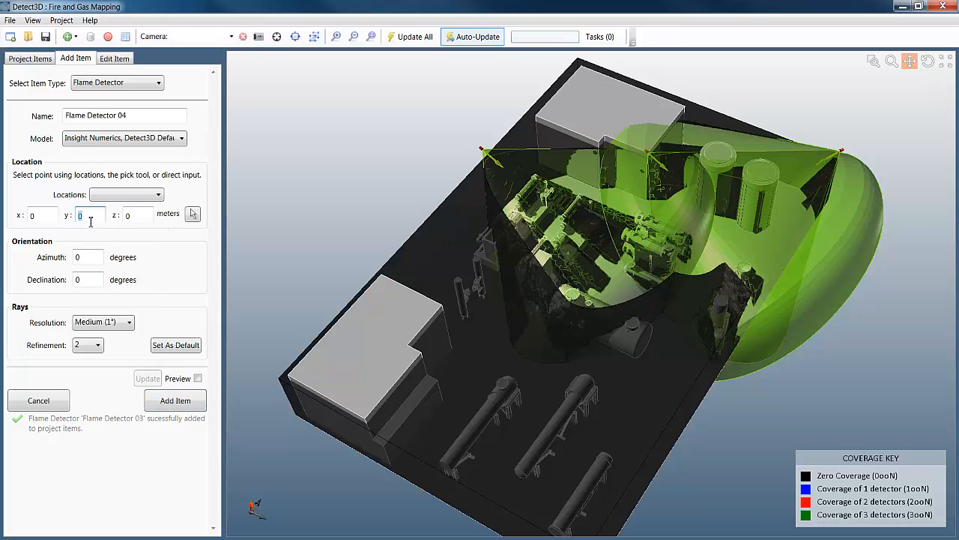
{"action": "type", "text": "15"}
{"action": "left_click", "coordinate": [137, 216]}
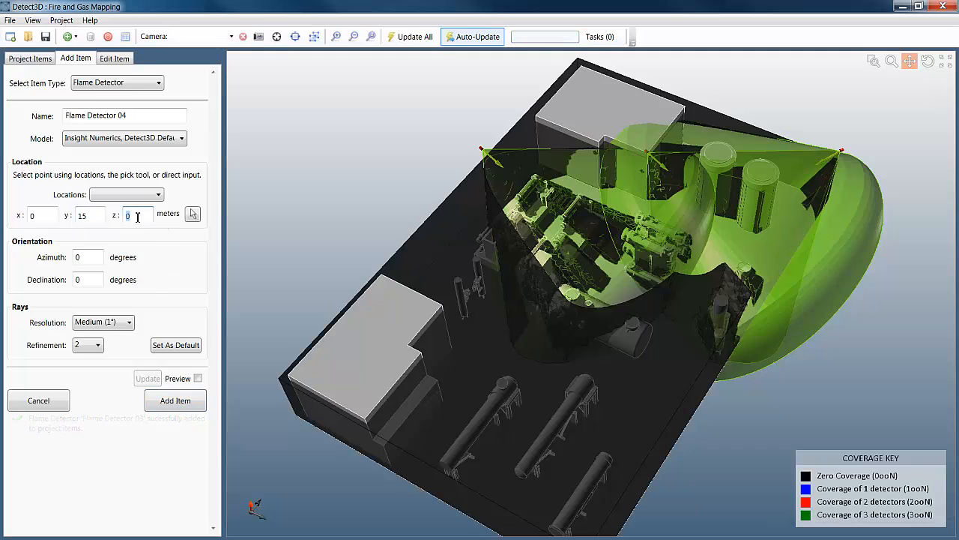
{"action": "type", "text": "6"}
{"action": "left_click", "coordinate": [91, 278]}
{"action": "left_click", "coordinate": [198, 378]}
{"action": "left_click", "coordinate": [195, 402]}
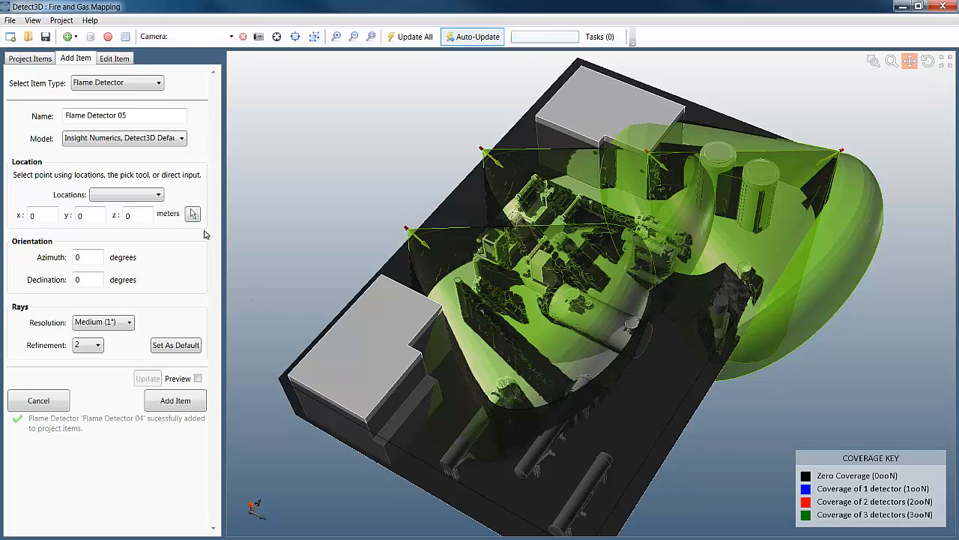
Add Flame Detector 05 at a picked plant-edge point with azimuth 45 and declination 30.
{"action": "left_click", "coordinate": [192, 214]}
{"action": "left_click", "coordinate": [365, 418]}
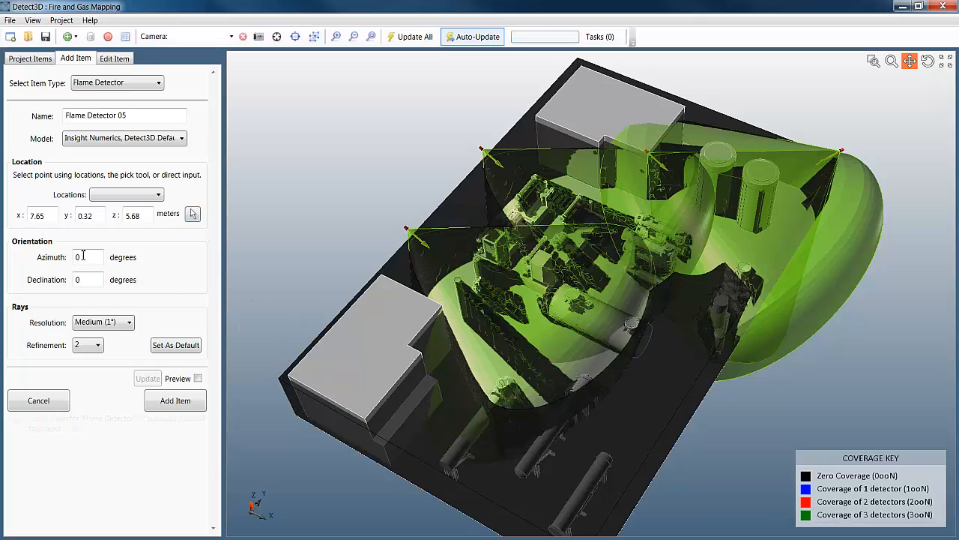
{"action": "left_click", "coordinate": [86, 257]}
{"action": "type", "text": "45"}
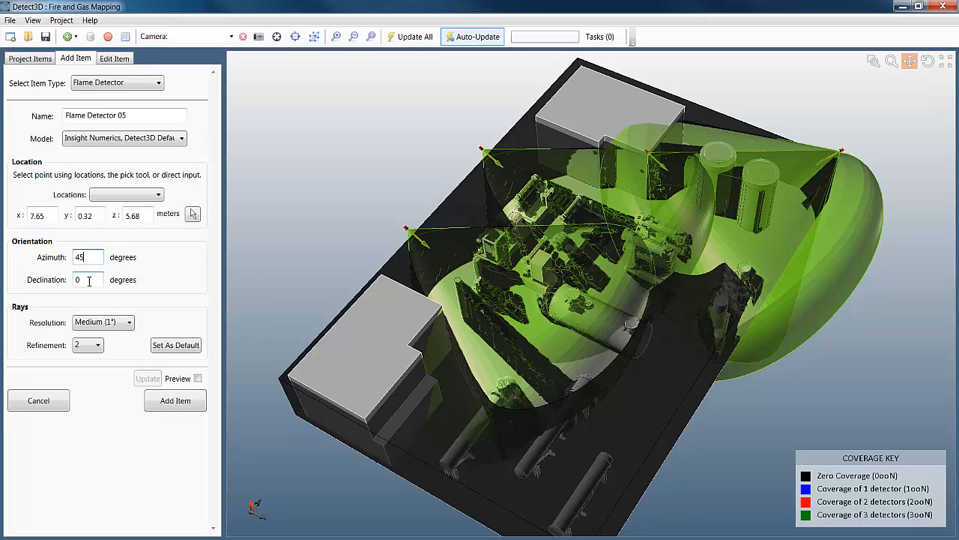
{"action": "left_click", "coordinate": [89, 280]}
{"action": "type", "text": "0"}
{"action": "left_click", "coordinate": [198, 379]}
{"action": "left_click", "coordinate": [191, 403]}
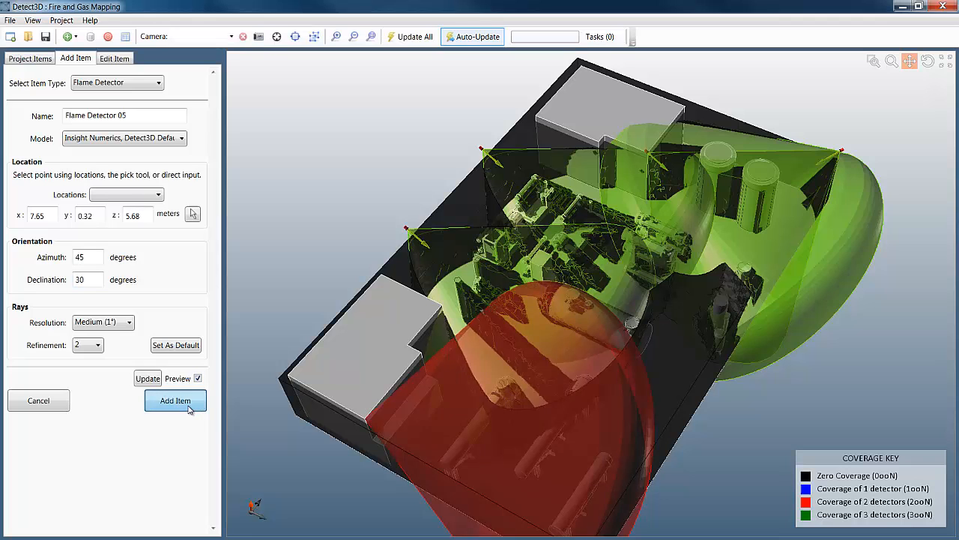
{"action": "left_click_drag", "start_coordinate": [396, 342], "coordinate": [410, 297]}
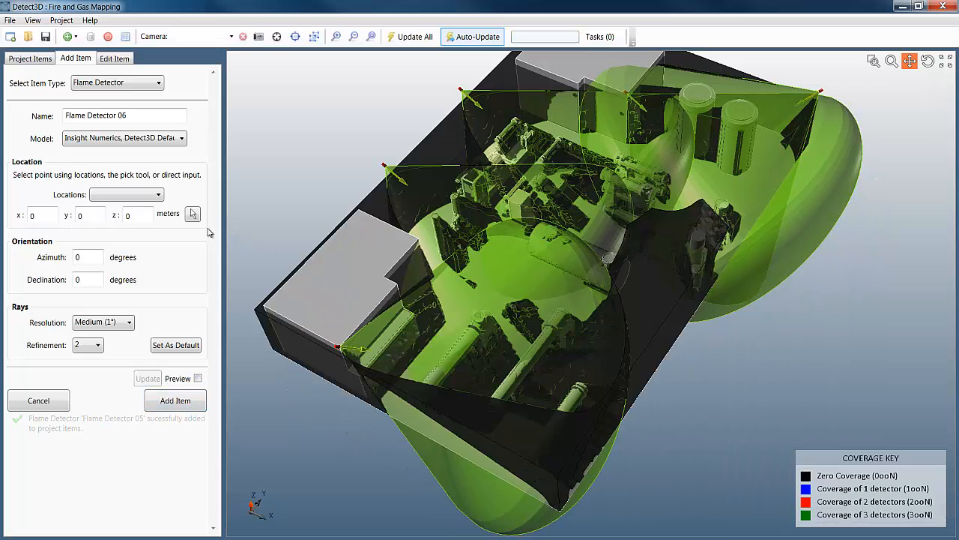
Add Flame Detector 06 at the near plant corner with azimuth 135 and declination 30.
{"action": "left_click", "coordinate": [192, 214]}
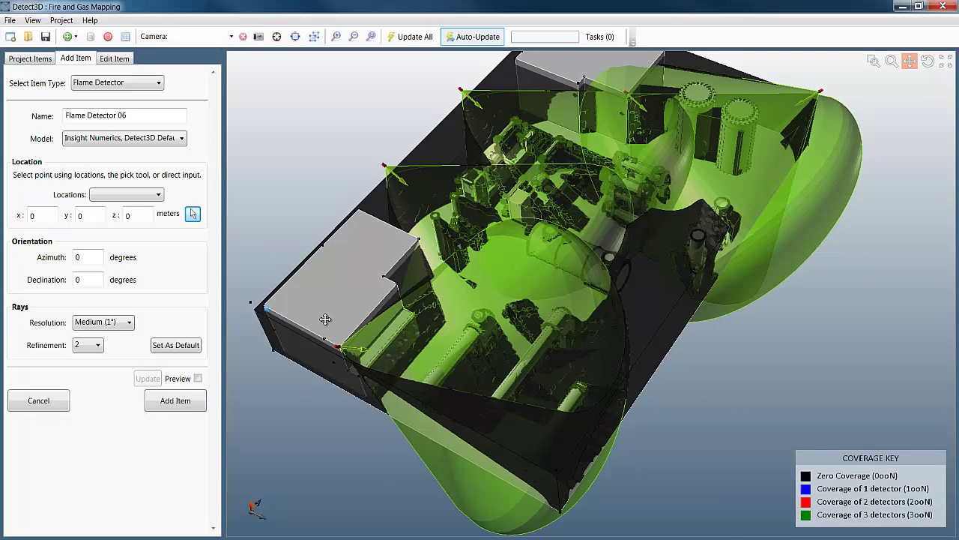
{"action": "left_click", "coordinate": [563, 472]}
{"action": "double_click", "coordinate": [92, 257]}
{"action": "type", "text": "135"}
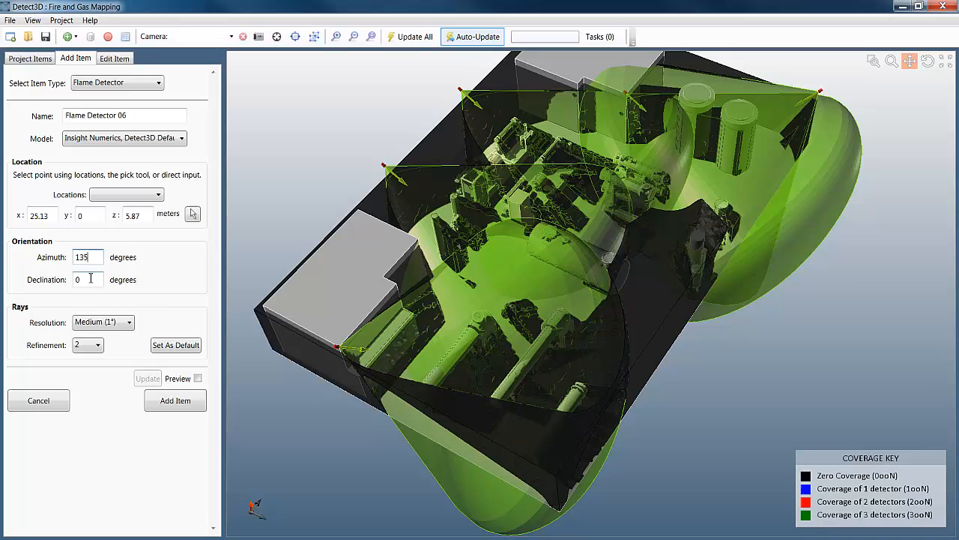
{"action": "double_click", "coordinate": [91, 279]}
{"action": "left_click", "coordinate": [197, 379]}
{"action": "left_click", "coordinate": [193, 405]}
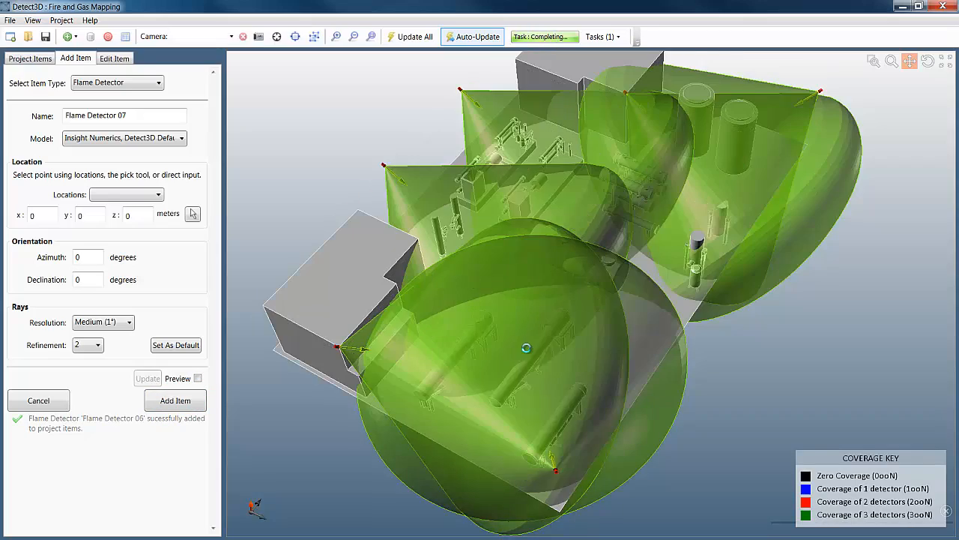
{"action": "left_click_drag", "start_coordinate": [526, 347], "coordinate": [587, 305]}
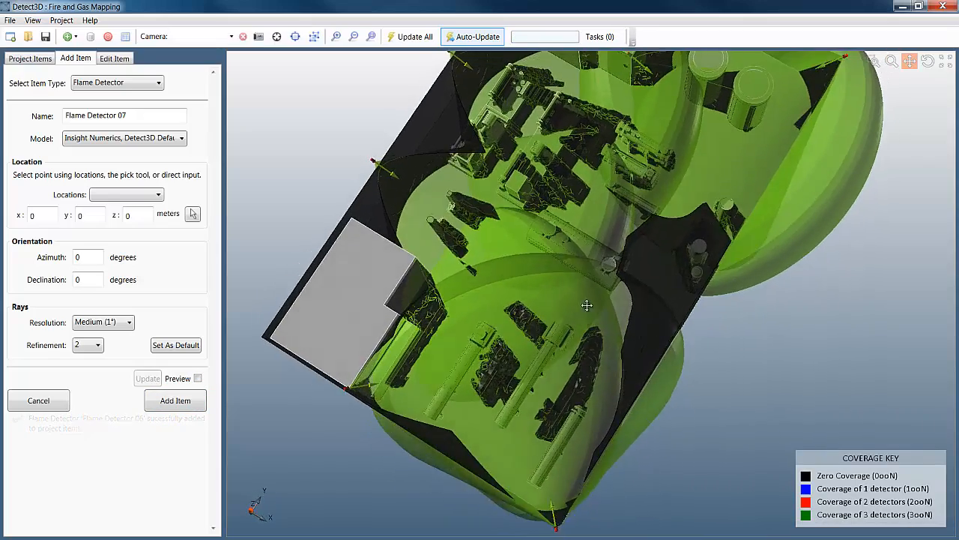
{"action": "scroll", "coordinate": [587, 305], "scroll_direction": "down", "scroll_amount": 5}
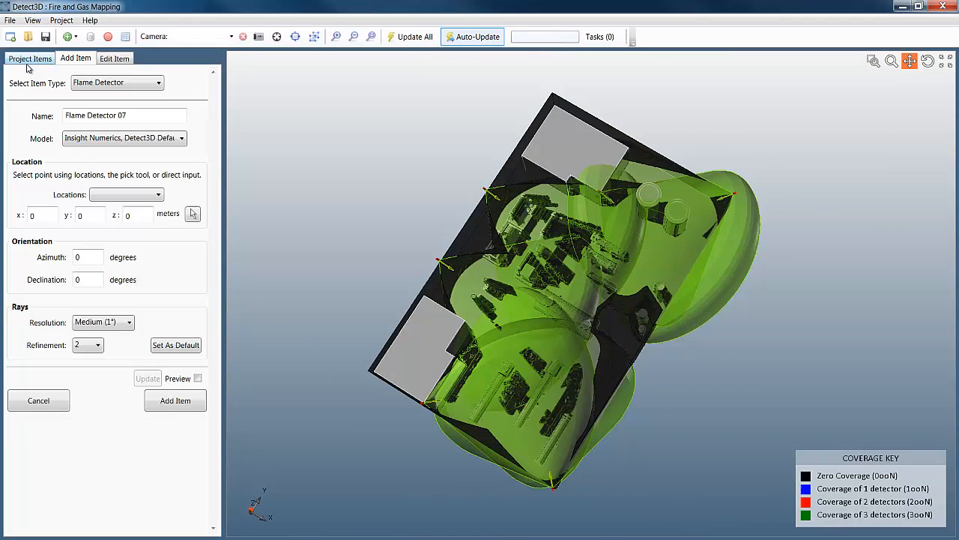
Toggle off the unobstructed FOV volumes for all six flame detectors via the Project Items tree.
{"action": "left_click", "coordinate": [29, 60]}
{"action": "right_click", "coordinate": [87, 181]}
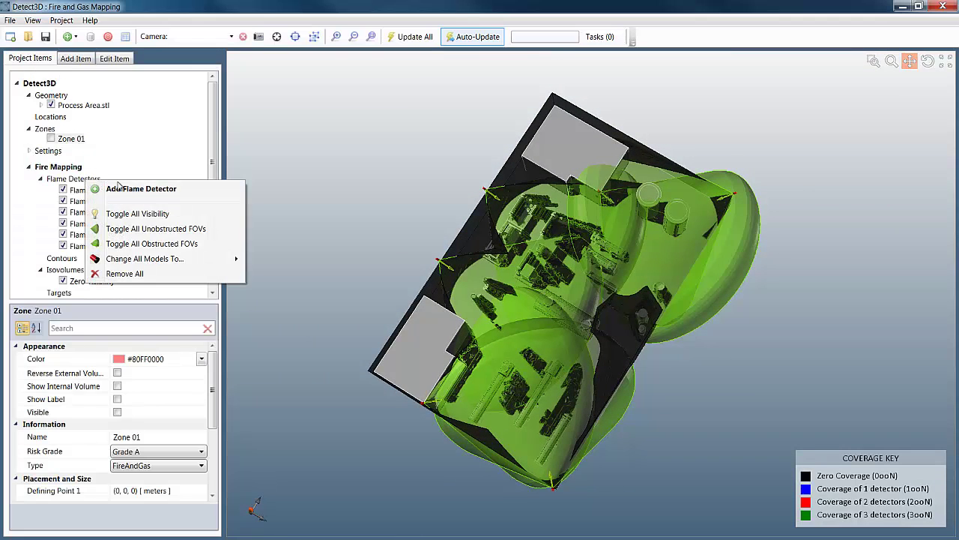
{"action": "left_click", "coordinate": [161, 236]}
{"action": "left_click_drag", "start_coordinate": [380, 251], "coordinate": [479, 291]}
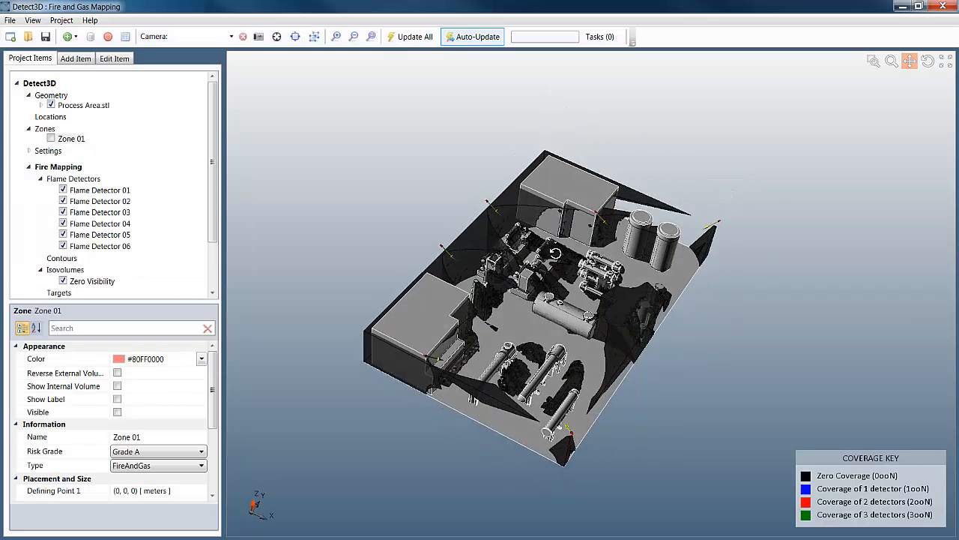
{"action": "scroll", "coordinate": [552, 263], "scroll_direction": "up", "scroll_amount": 3}
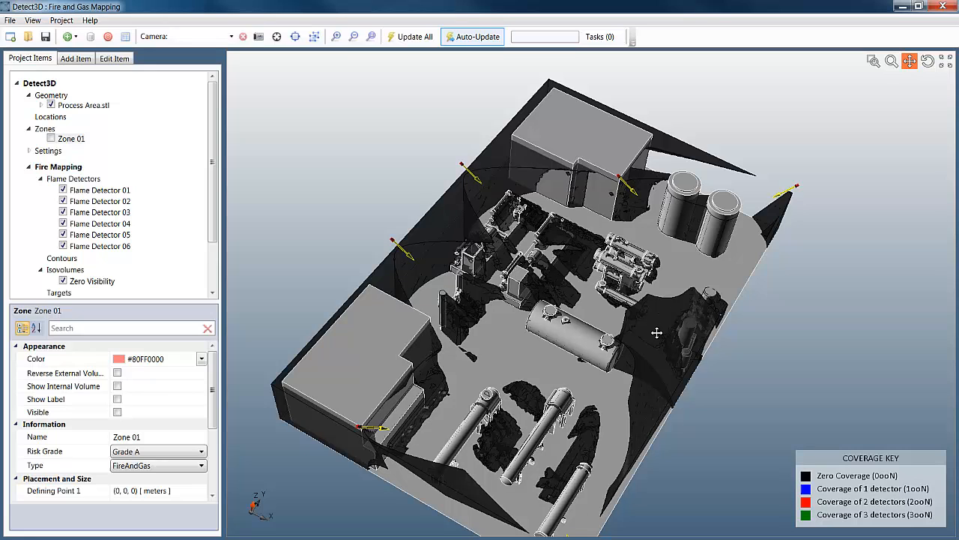
Add Flame Detector 07 at a picked location on the plant with adjusted azimuth and declination.
{"action": "right_click", "coordinate": [96, 179]}
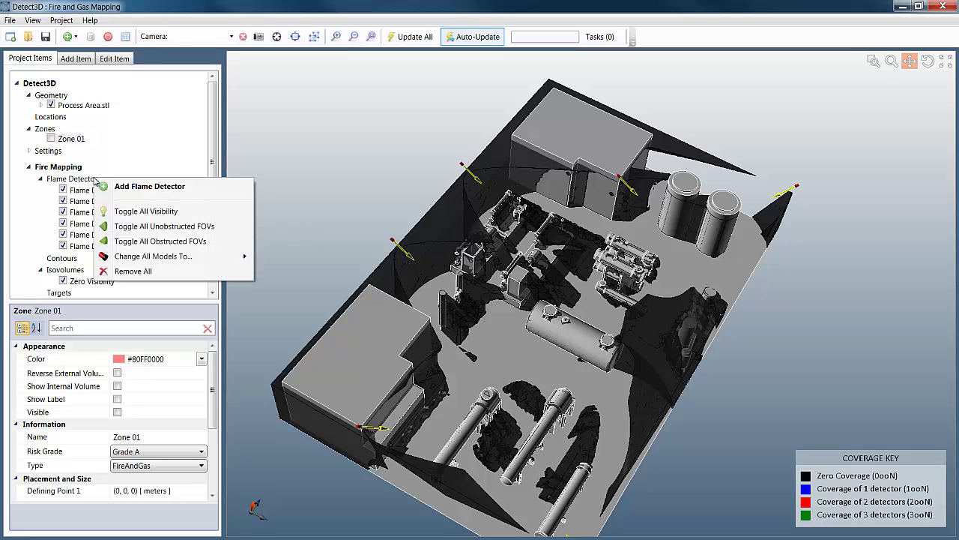
{"action": "left_click", "coordinate": [141, 189]}
{"action": "left_click", "coordinate": [193, 216]}
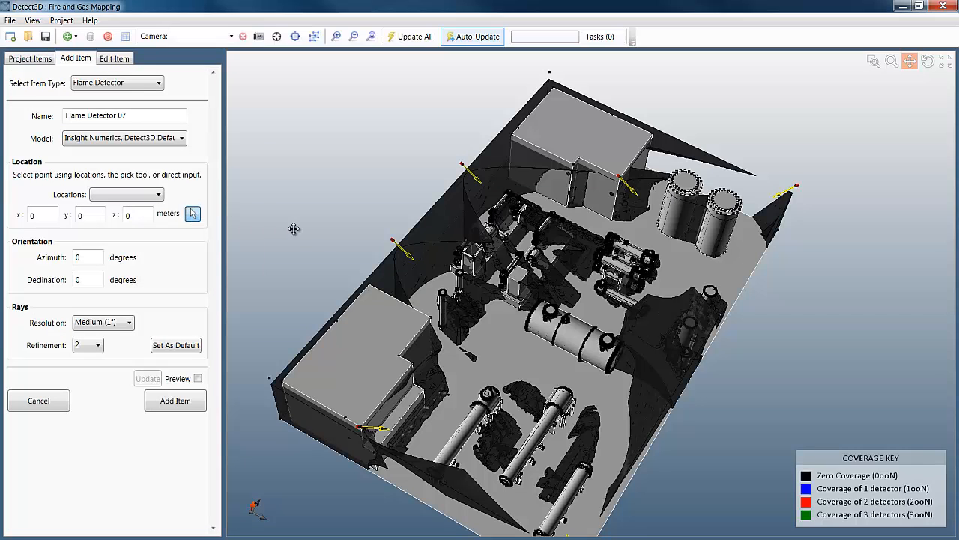
{"action": "left_click", "coordinate": [368, 283]}
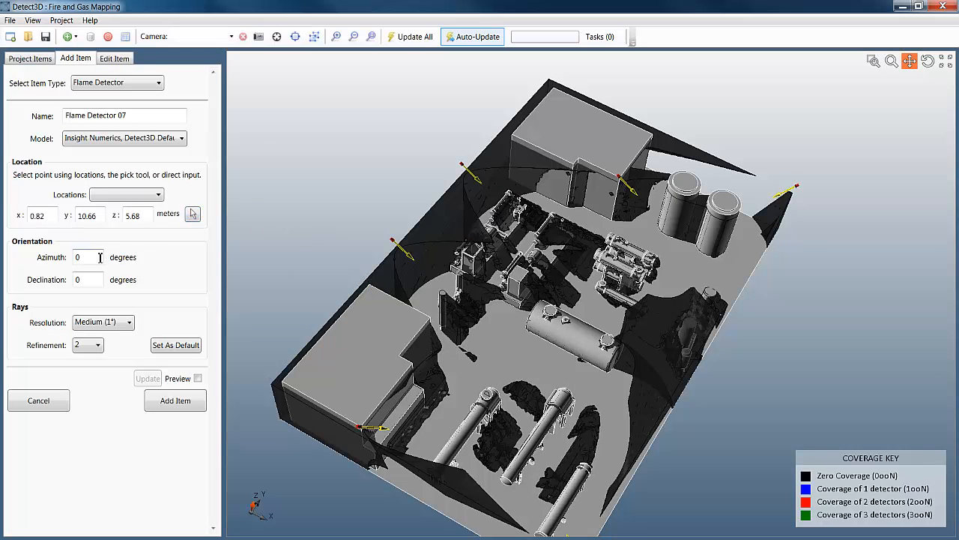
{"action": "double_click", "coordinate": [99, 257]}
{"action": "type", "text": "90"}
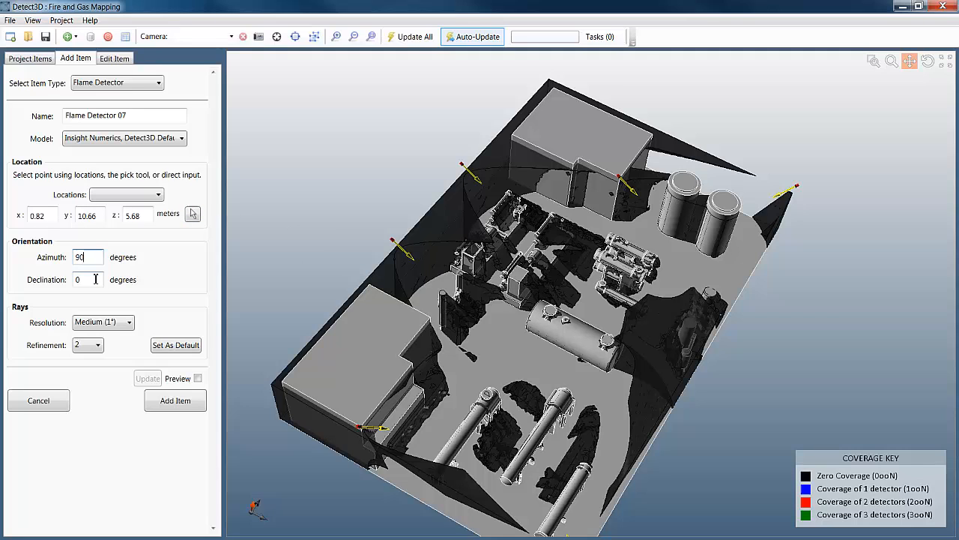
{"action": "left_click", "coordinate": [94, 280]}
{"action": "type", "text": "0"}
{"action": "left_click", "coordinate": [197, 379]}
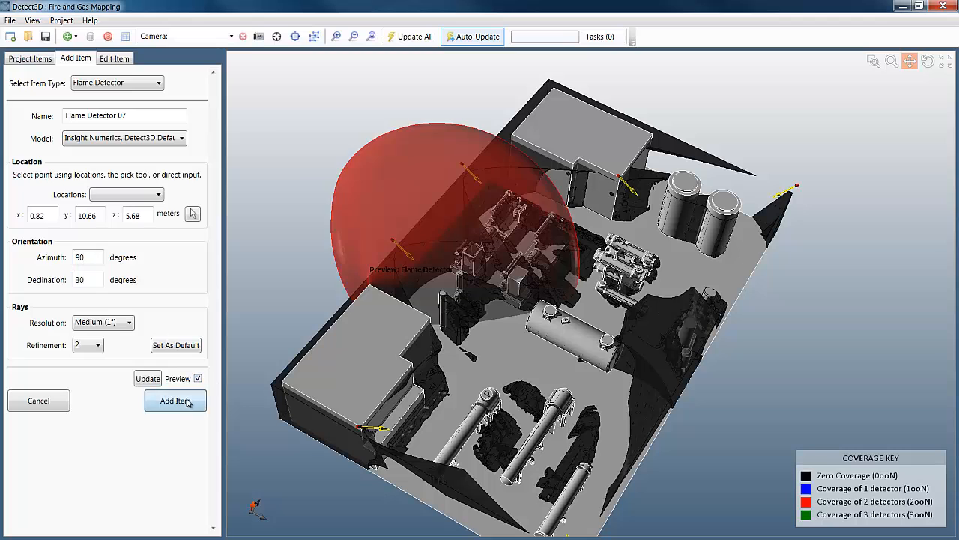
{"action": "left_click", "coordinate": [187, 402]}
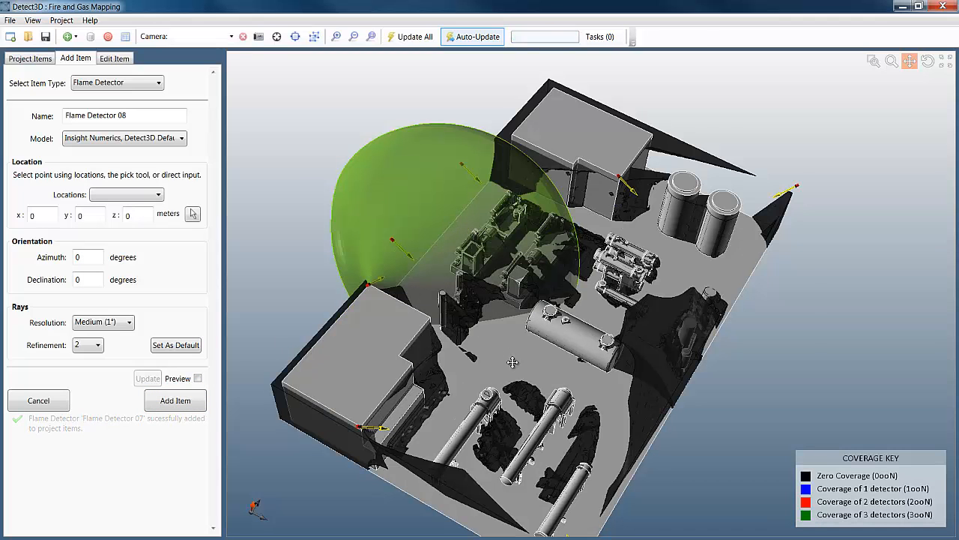
Add Flame Detector 08 at x 25.13, y 5, z 5.87 with azimuth 90 and declination 30.
{"action": "left_click_drag", "start_coordinate": [513, 362], "coordinate": [473, 312]}
{"action": "left_click", "coordinate": [193, 215]}
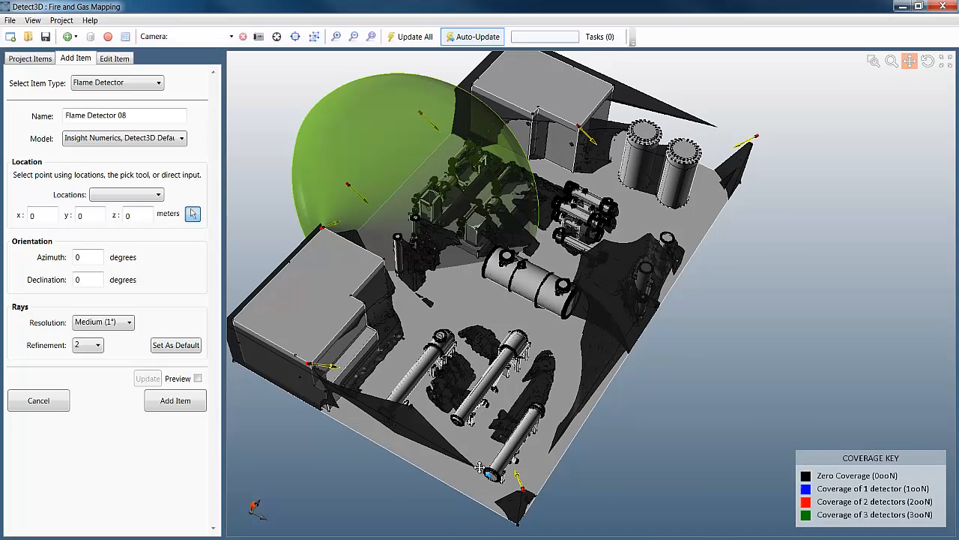
{"action": "left_click", "coordinate": [597, 219]}
{"action": "left_click", "coordinate": [95, 218]}
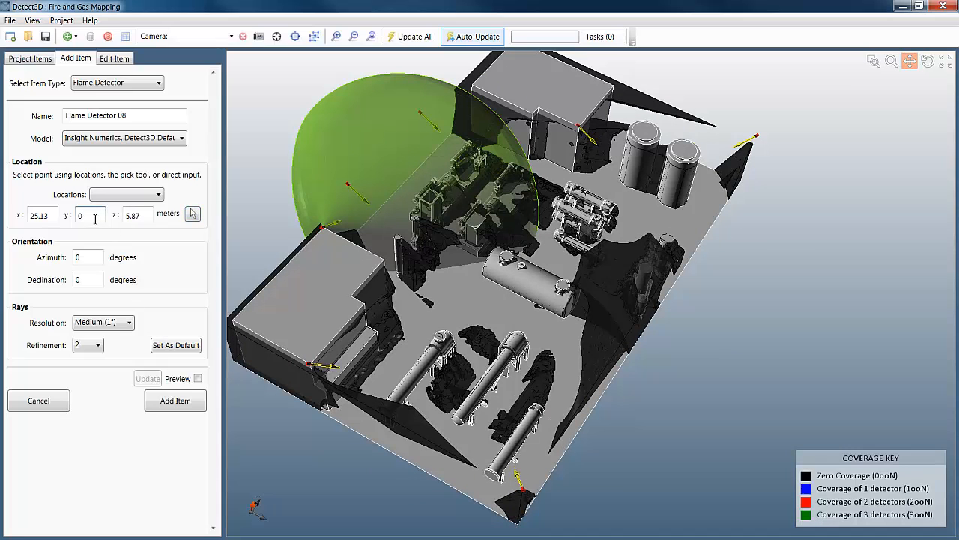
{"action": "type", "text": "5"}
{"action": "left_click", "coordinate": [92, 258]}
{"action": "type", "text": "90"}
{"action": "left_click", "coordinate": [92, 278]}
{"action": "left_click", "coordinate": [197, 377]}
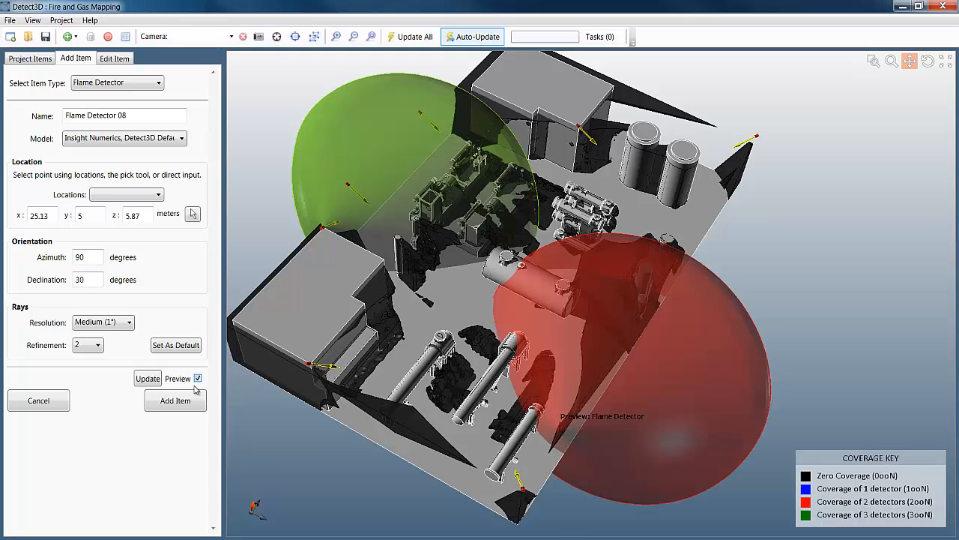
{"action": "left_click", "coordinate": [189, 398]}
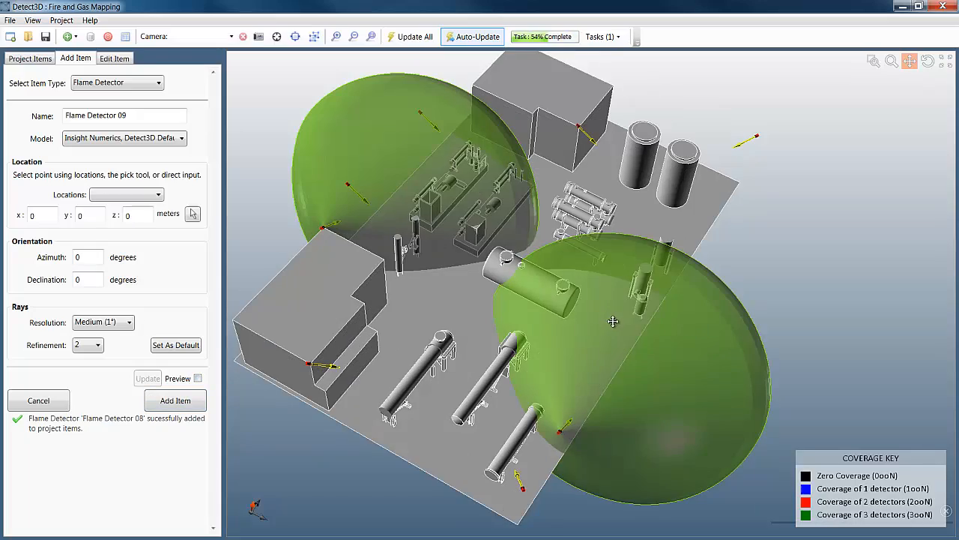
{"action": "mouse_move", "coordinate": [636, 303]}
{"action": "middle_mouse_down"}
{"action": "mouse_move", "coordinate": [619, 329]}
{"action": "mouse_move", "coordinate": [606, 298]}
{"action": "middle_mouse_up"}
{"action": "scroll", "coordinate": [606, 298], "scroll_direction": "down", "scroll_amount": 2}
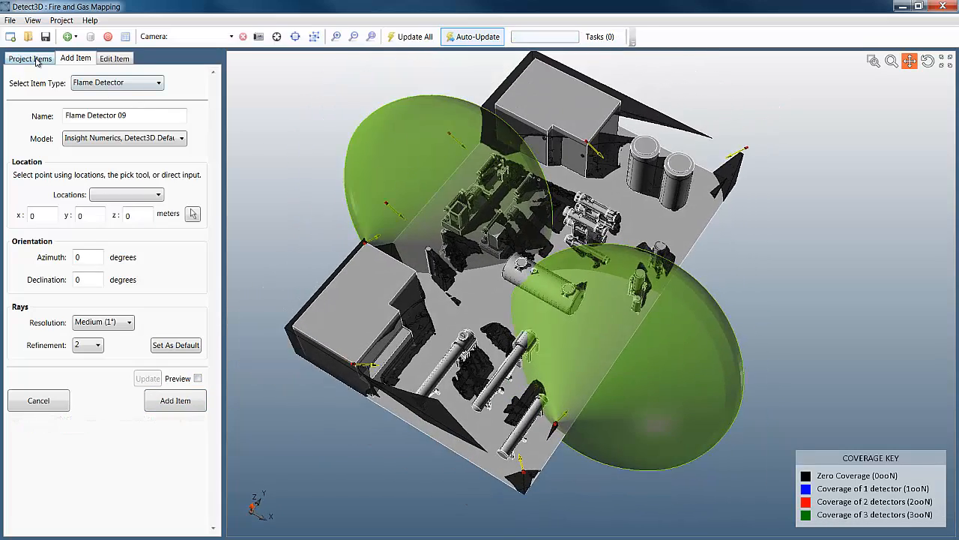
Review the Zone 01 flame and gas coverage percentages in Coverage Results.
{"action": "left_click", "coordinate": [34, 59]}
{"action": "left_click", "coordinate": [125, 36]}
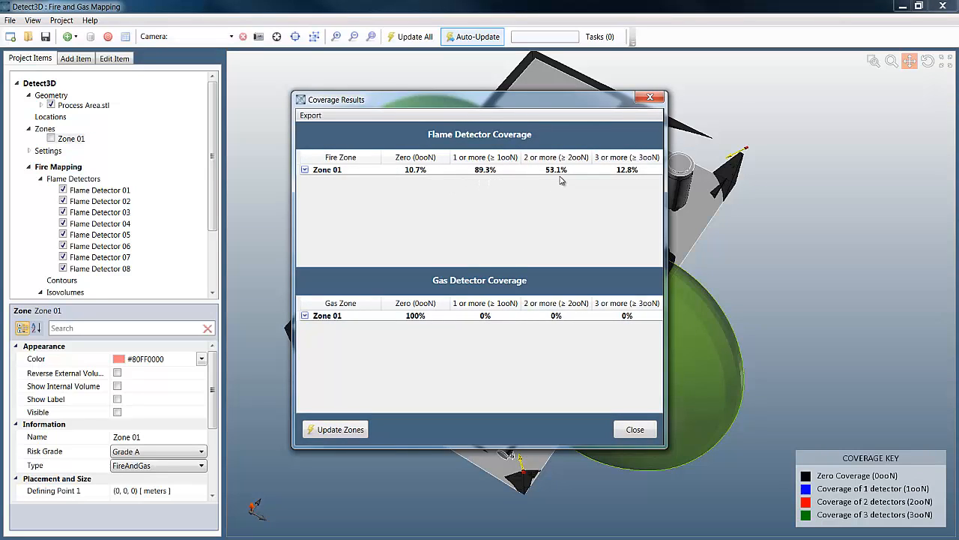
{"action": "left_click", "coordinate": [634, 430]}
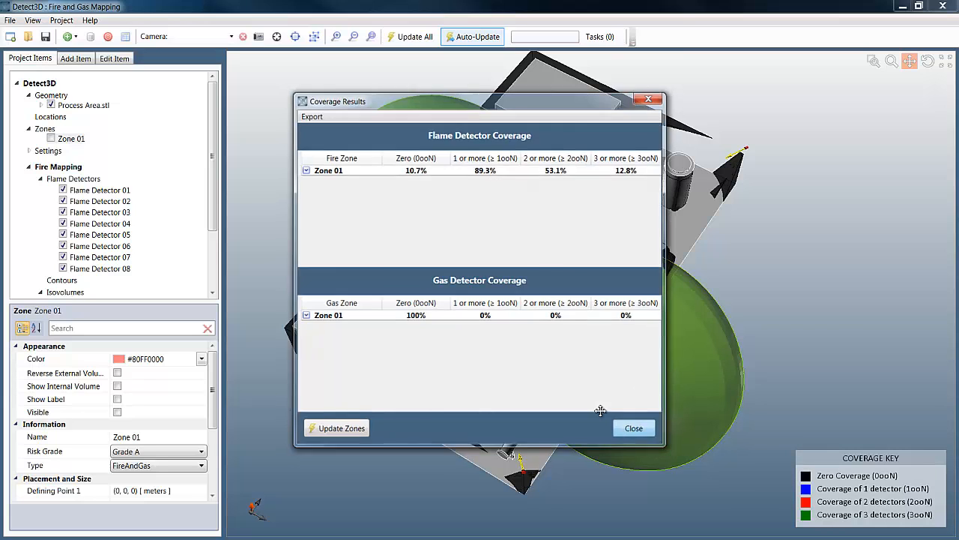
Toggle all flame detector coverage volumes on and then off again.
{"action": "right_click", "coordinate": [90, 181]}
{"action": "left_click", "coordinate": [128, 225]}
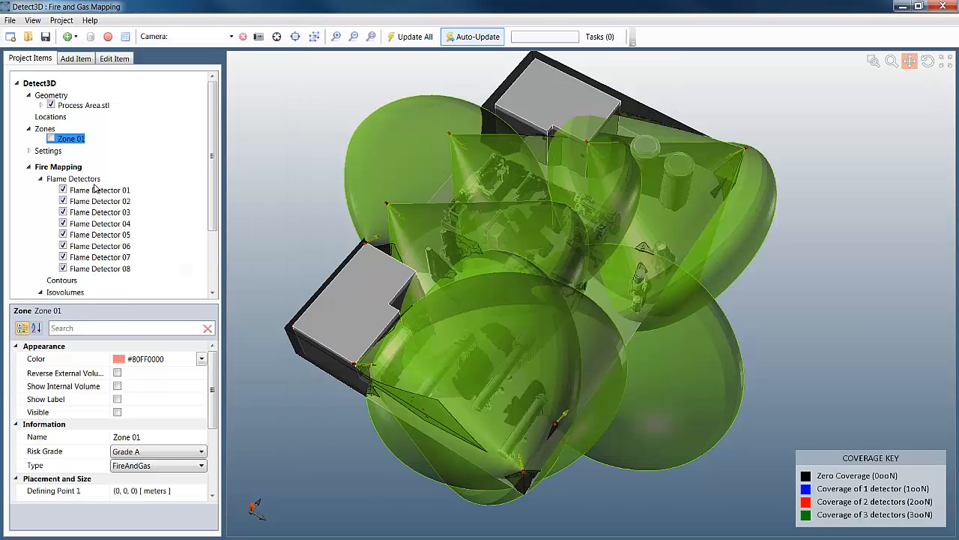
{"action": "right_click", "coordinate": [88, 179]}
{"action": "left_click", "coordinate": [165, 224]}
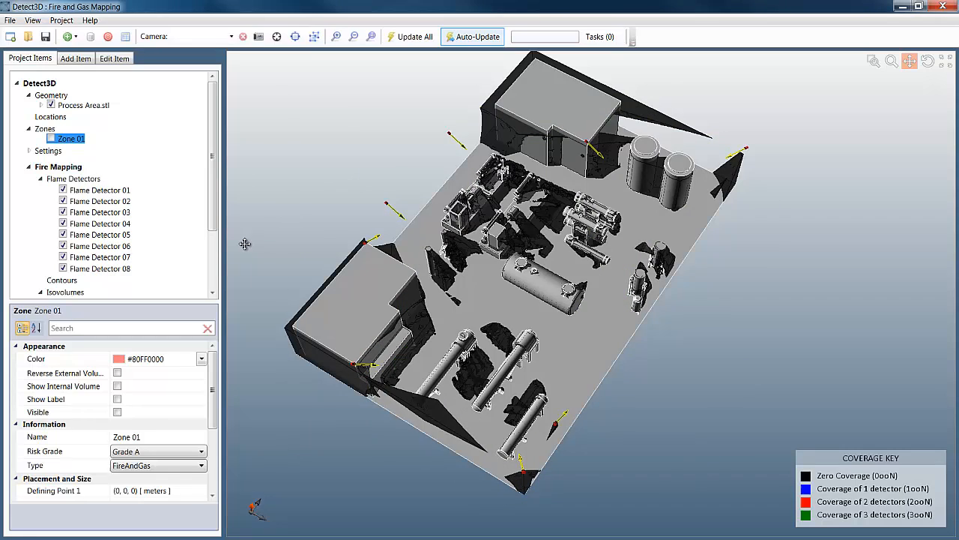
Add an isovolume named Two or More at visibility 2 with 'or more' checked.
{"action": "right_click", "coordinate": [72, 296]}
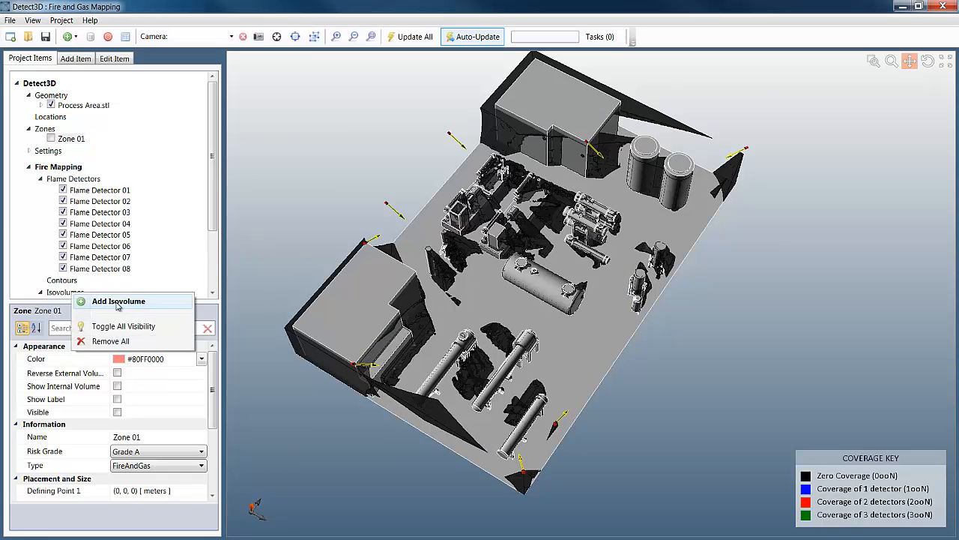
{"action": "left_click", "coordinate": [105, 301]}
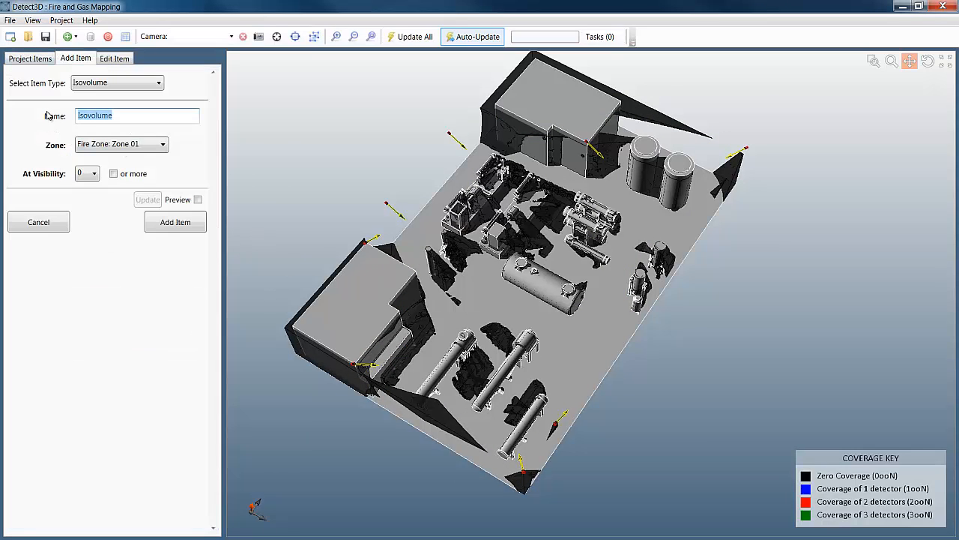
{"action": "type", "text": "Two or More"}
{"action": "left_click", "coordinate": [90, 175]}
{"action": "left_click", "coordinate": [84, 211]}
{"action": "left_click", "coordinate": [113, 174]}
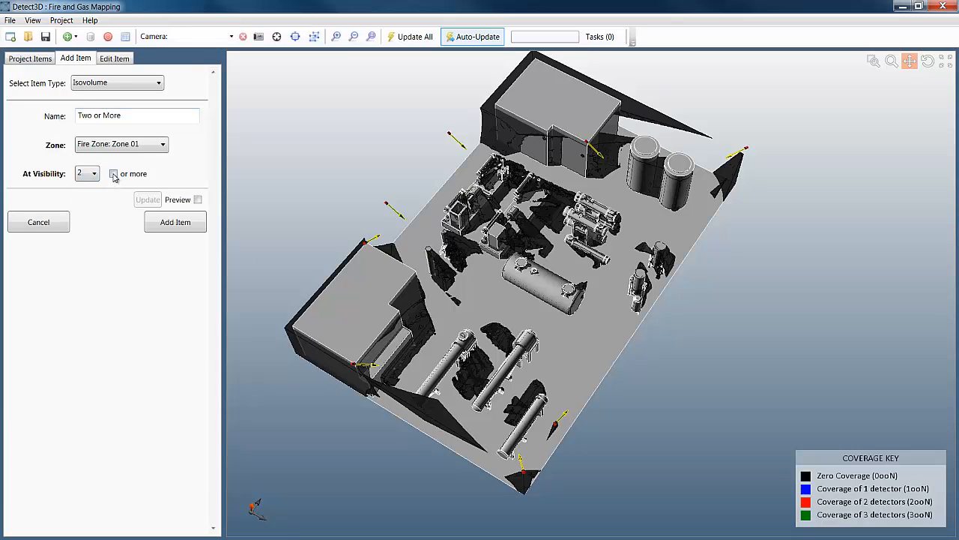
{"action": "left_click", "coordinate": [179, 225]}
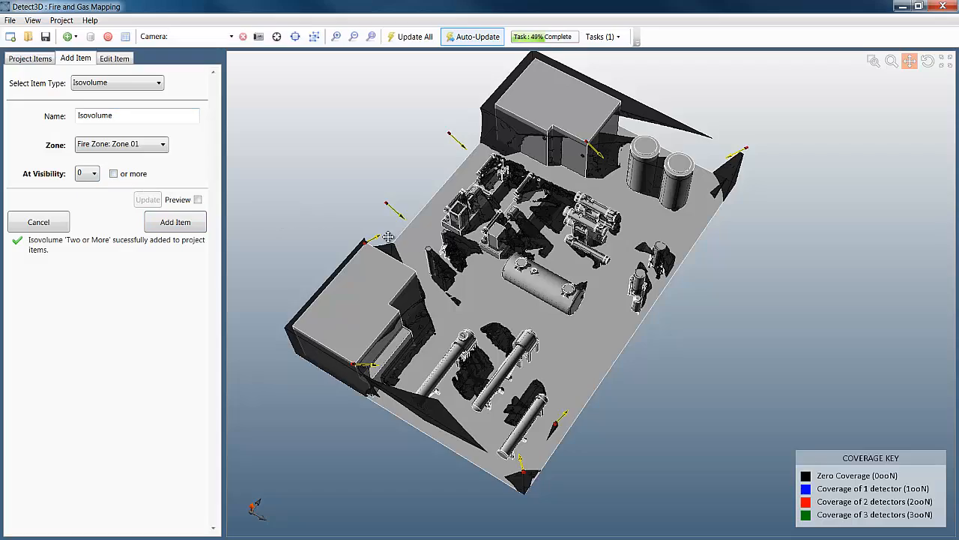
{"action": "mouse_move", "coordinate": [464, 249]}
{"action": "left_mouse_down"}
{"action": "mouse_move", "coordinate": [550, 257]}
{"action": "mouse_move", "coordinate": [549, 323]}
{"action": "mouse_move", "coordinate": [517, 248]}
{"action": "left_mouse_up"}
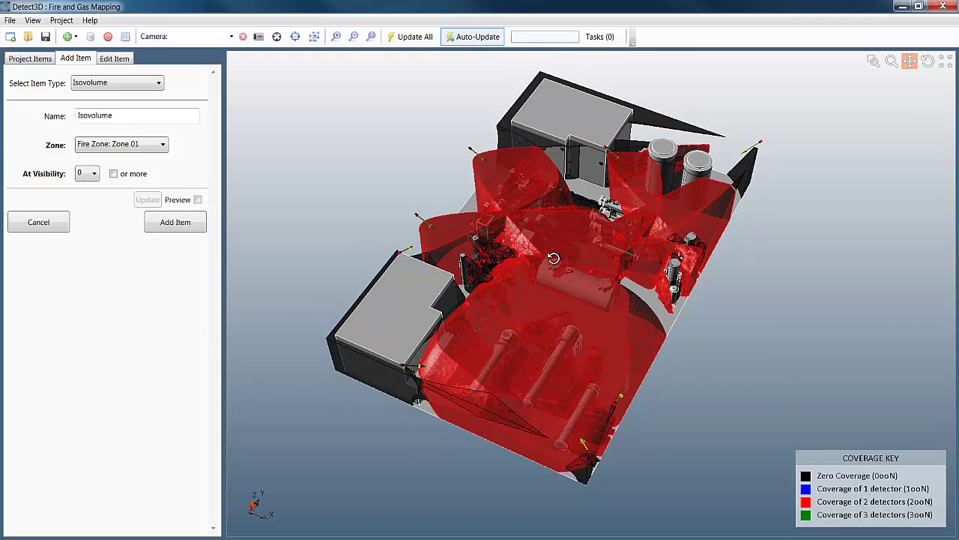
Hide all isovolumes and collapse the flame detectors list.
{"action": "left_click", "coordinate": [43, 63]}
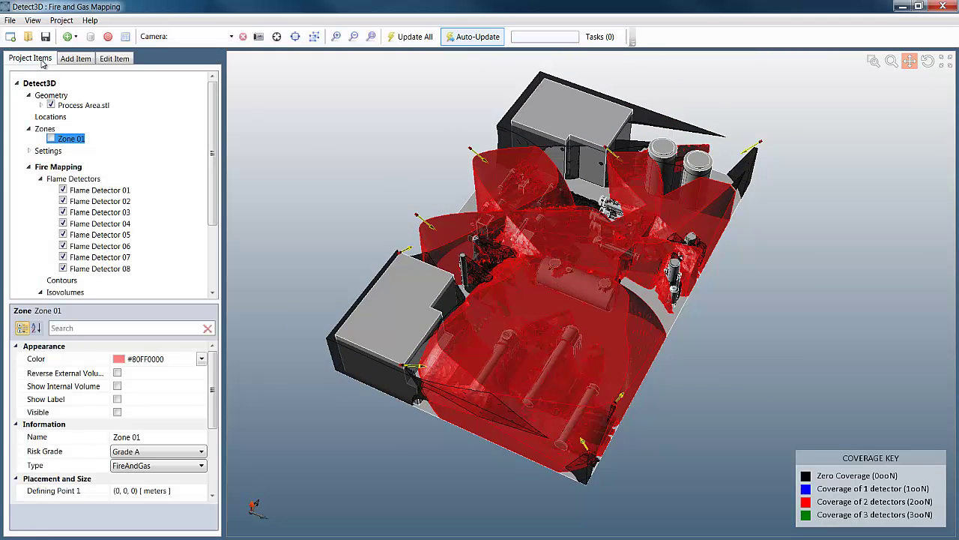
{"action": "right_click", "coordinate": [73, 294]}
{"action": "left_click", "coordinate": [83, 327]}
{"action": "left_click", "coordinate": [41, 178]}
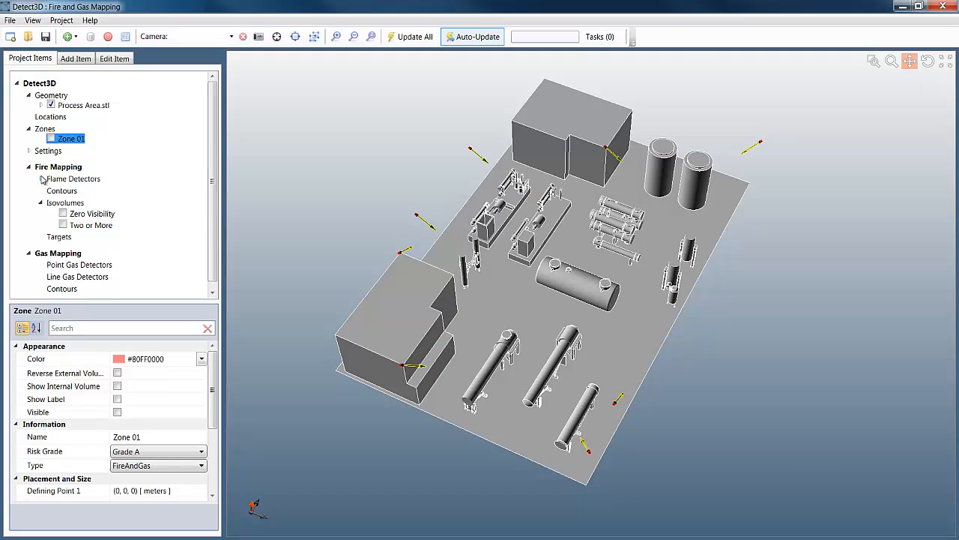
Add a coverage contour on the XY plane at Z = 2 m ranging 0 to 4 or more detectors.
{"action": "right_click", "coordinate": [64, 191]}
{"action": "left_click", "coordinate": [93, 199]}
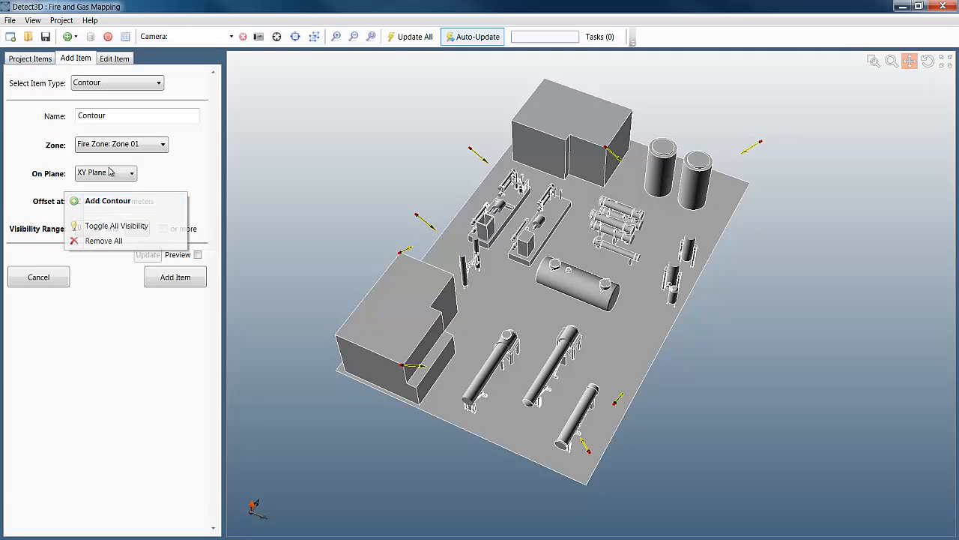
{"action": "double_click", "coordinate": [105, 201]}
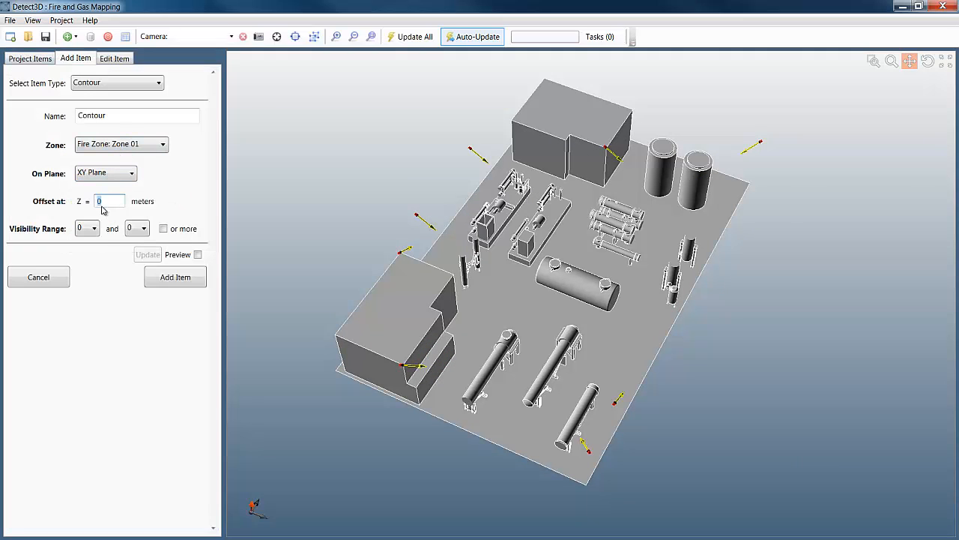
{"action": "type", "text": "2"}
{"action": "left_click", "coordinate": [135, 228]}
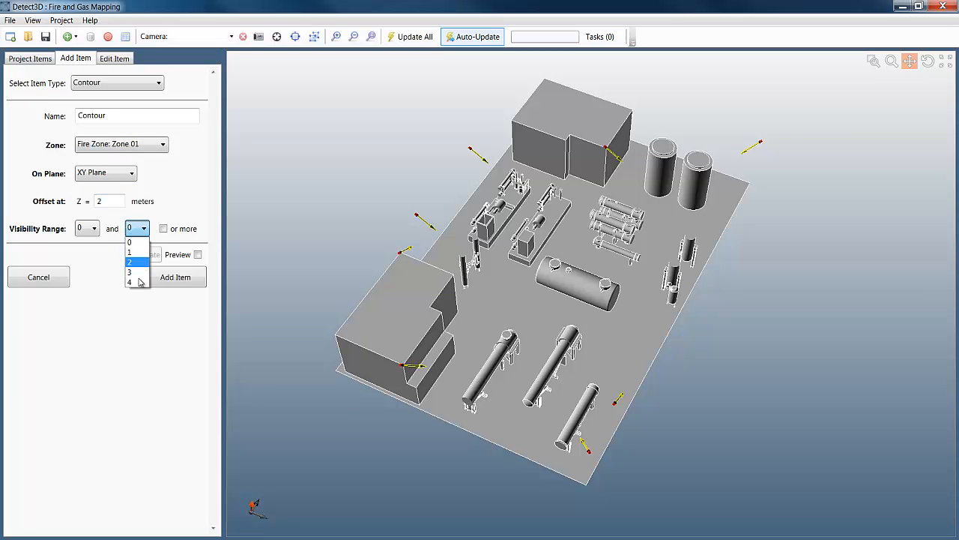
{"action": "left_click", "coordinate": [135, 285]}
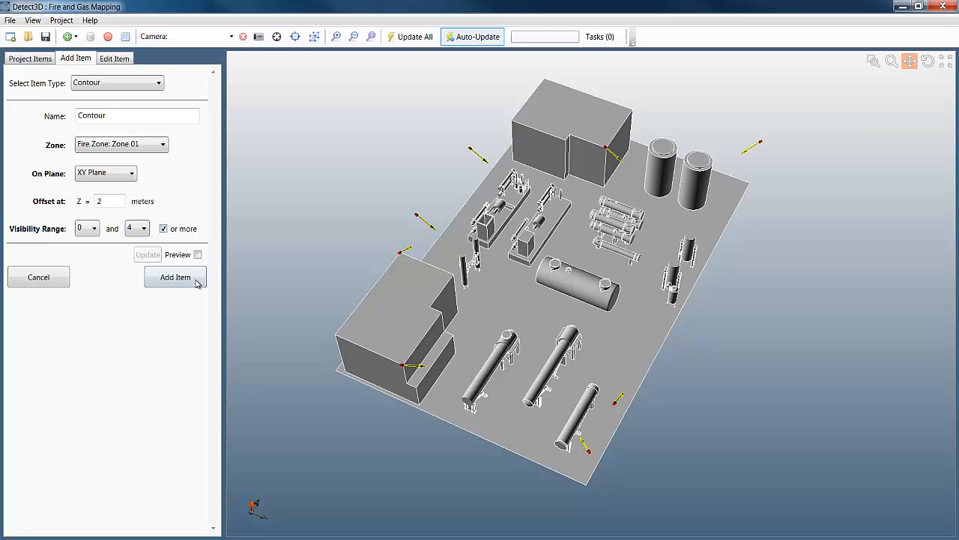
{"action": "left_click", "coordinate": [197, 283]}
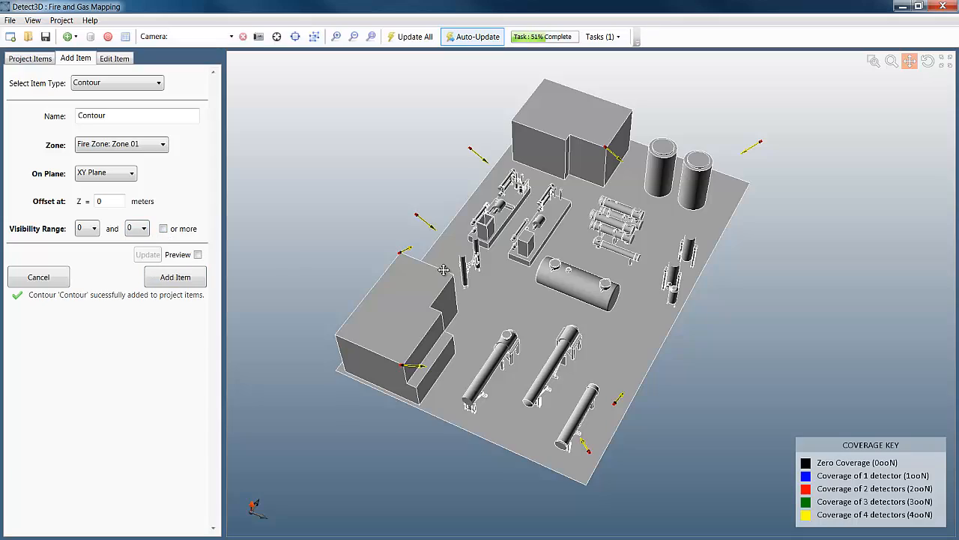
{"action": "left_click", "coordinate": [30, 60]}
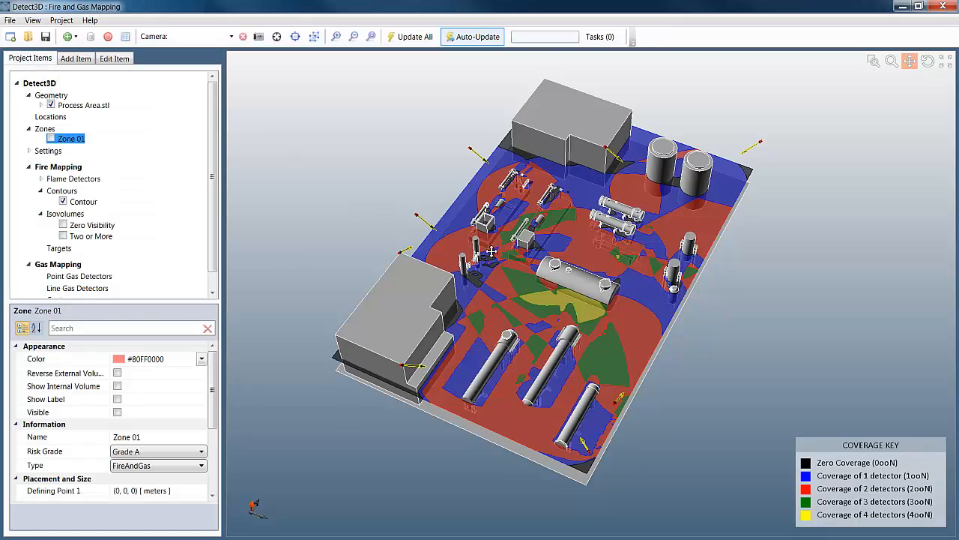
{"action": "mouse_move", "coordinate": [491, 251]}
{"action": "left_mouse_down"}
{"action": "mouse_move", "coordinate": [478, 262]}
{"action": "mouse_move", "coordinate": [486, 249]}
{"action": "left_mouse_up"}
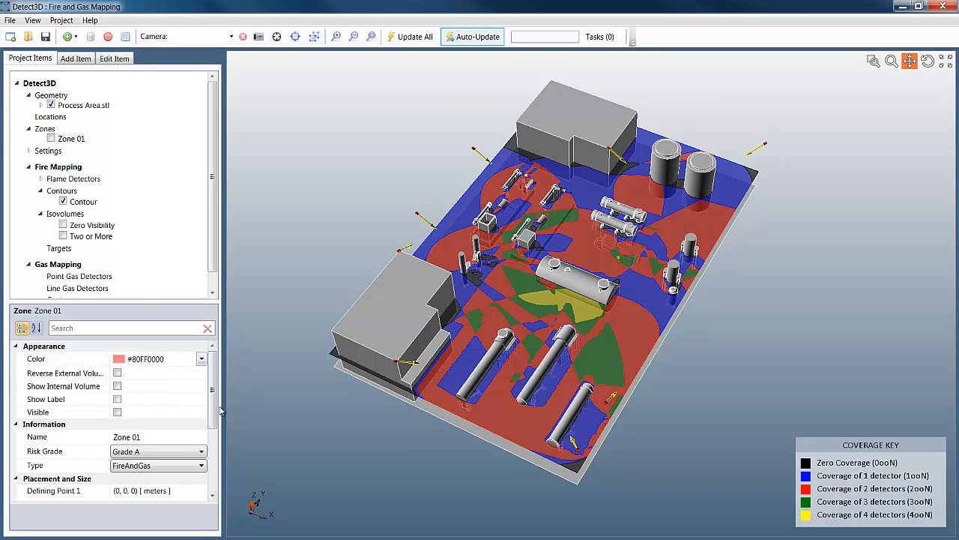
Set the Contour item's Opacity property to 255.
{"action": "left_click", "coordinate": [84, 203]}
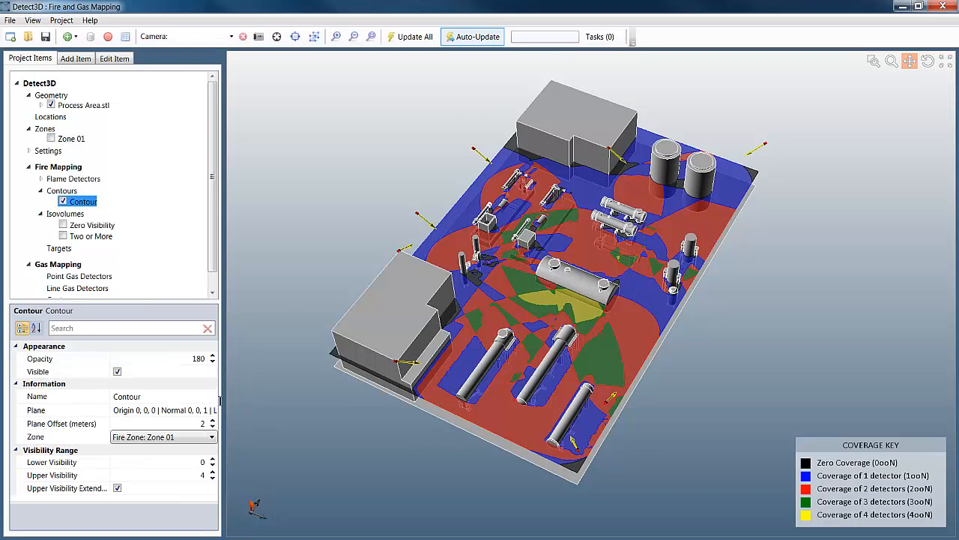
{"action": "left_click", "coordinate": [191, 359]}
{"action": "type", "text": "255"}
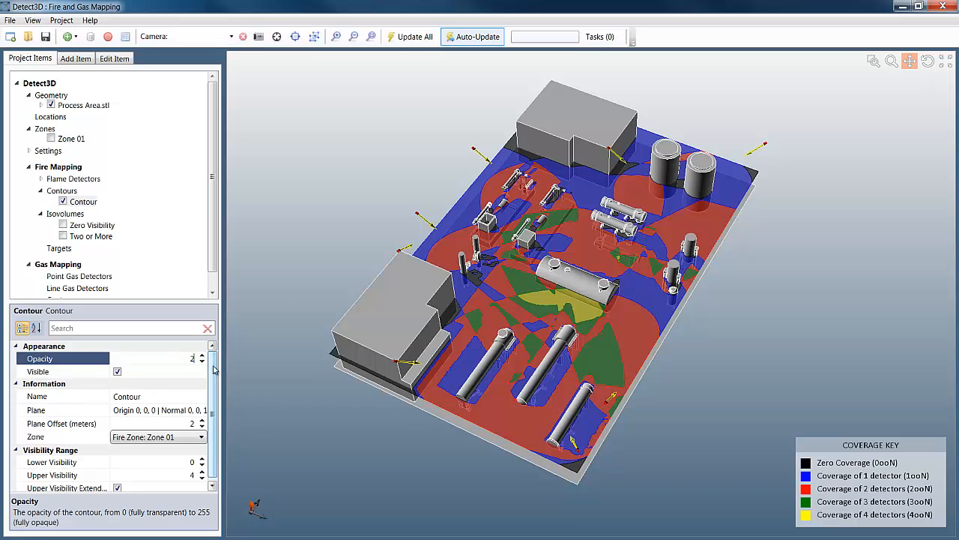
{"action": "left_click", "coordinate": [39, 371]}
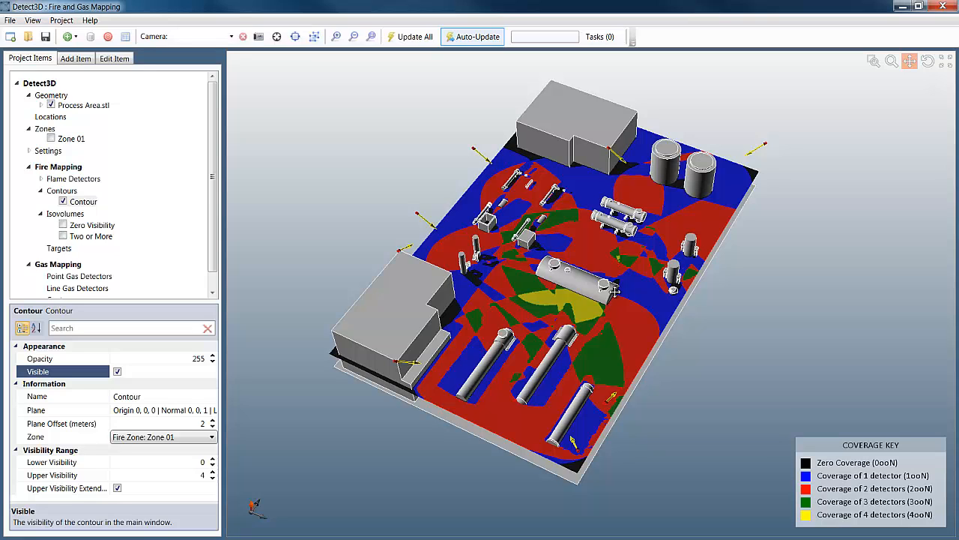
Hide all fire contour colouring and all flame detectors from the view.
{"action": "left_click", "coordinate": [41, 192]}
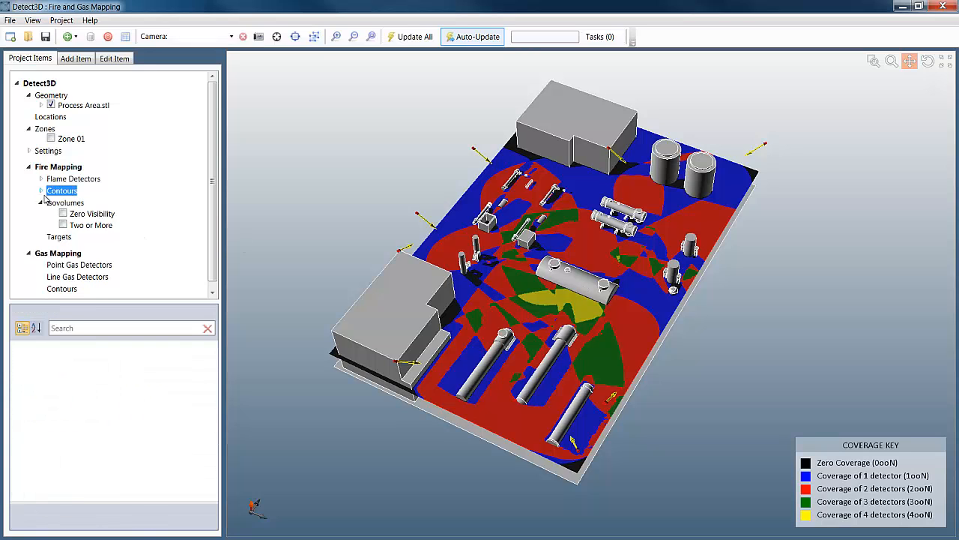
{"action": "left_click", "coordinate": [41, 203]}
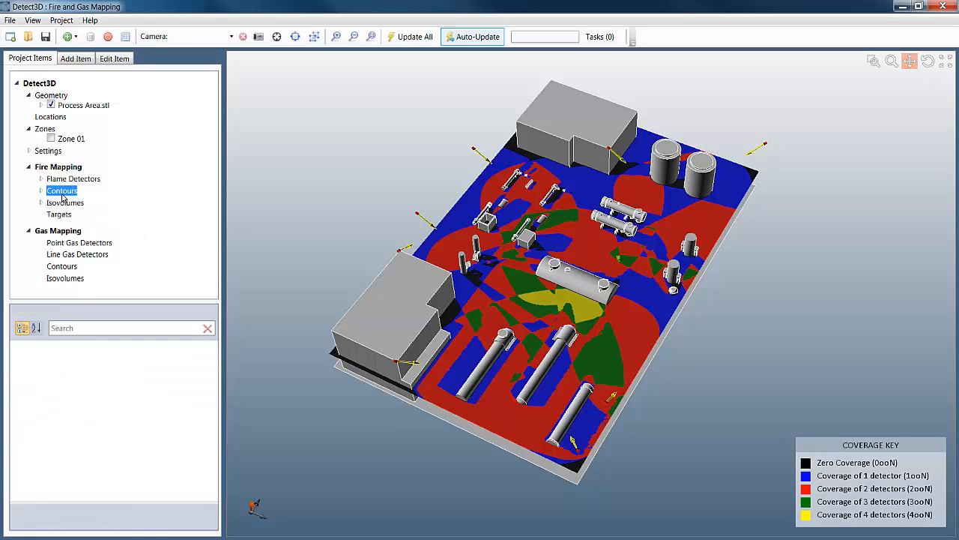
{"action": "right_click", "coordinate": [69, 193]}
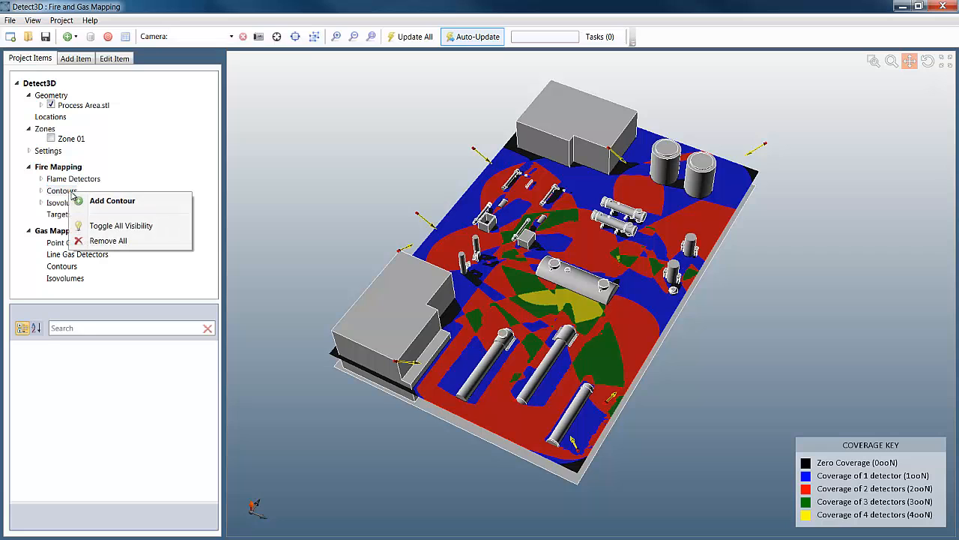
{"action": "left_click", "coordinate": [106, 227]}
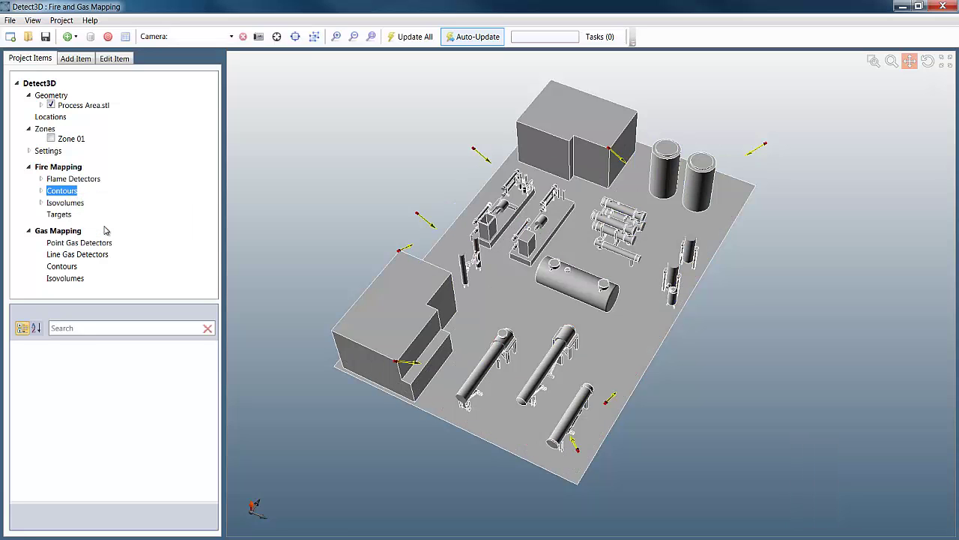
{"action": "right_click", "coordinate": [79, 181]}
{"action": "left_click", "coordinate": [114, 216]}
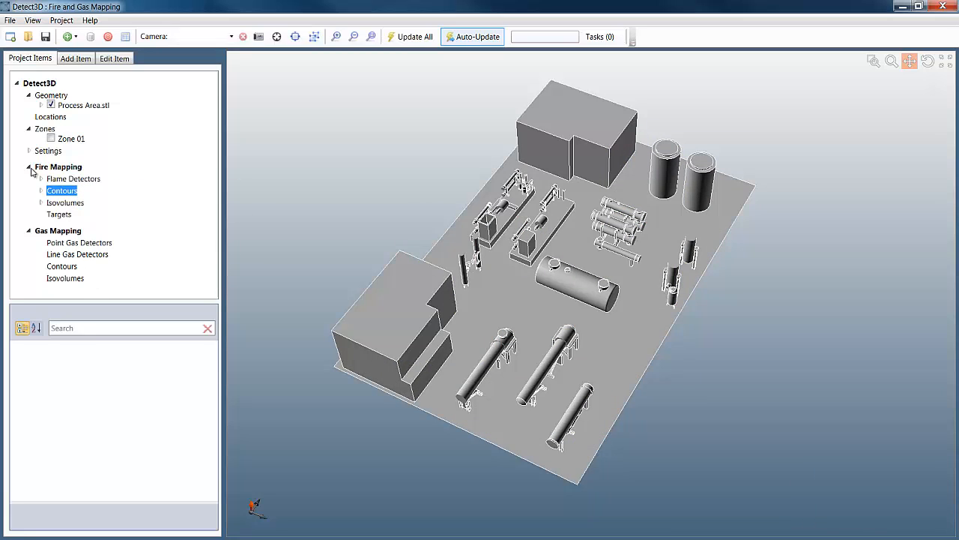
Collapse Fire Mapping and select the point and line gas detector groups.
{"action": "left_click", "coordinate": [29, 167]}
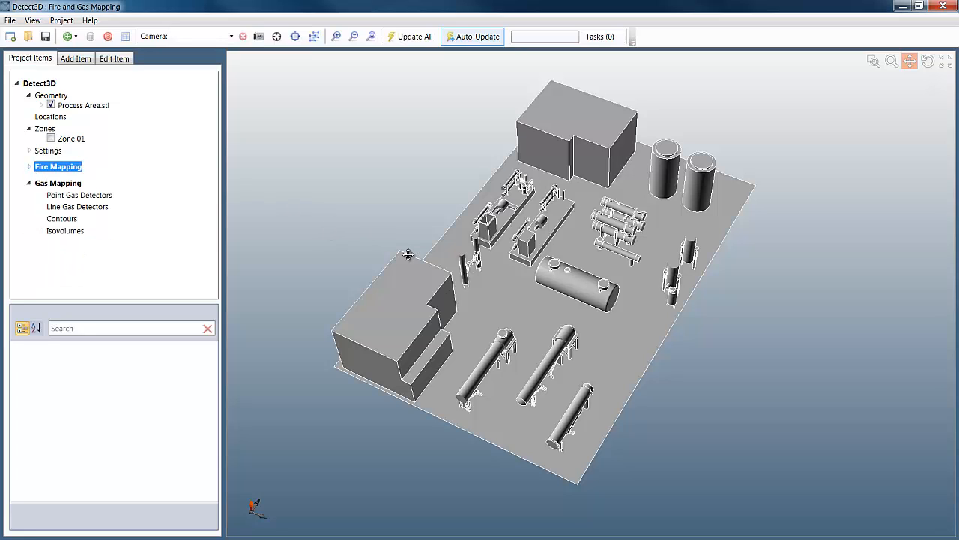
{"action": "left_click", "coordinate": [99, 196]}
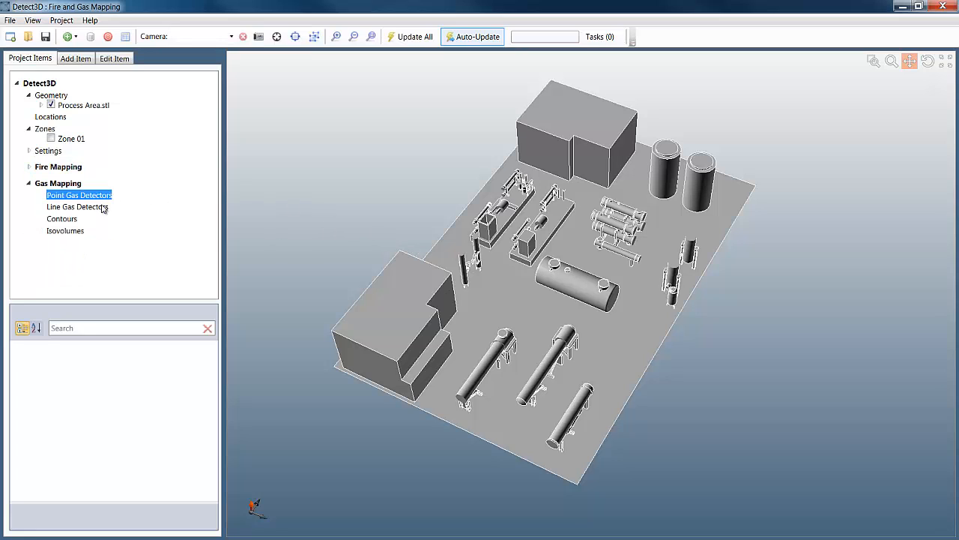
{"action": "left_click", "coordinate": [102, 210]}
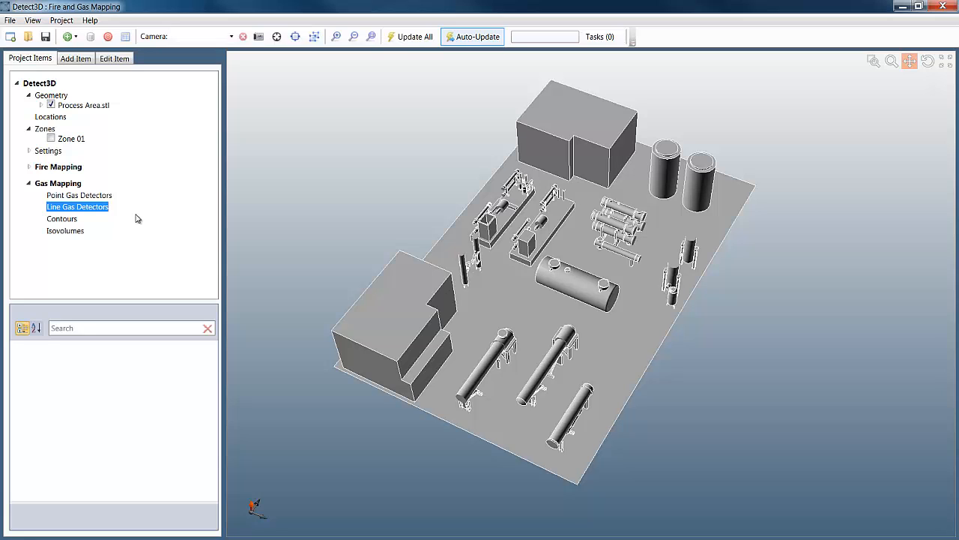
Start a point gas detector at x 9, y 7, height 3 m and preview its coverage sphere.
{"action": "right_click", "coordinate": [91, 195]}
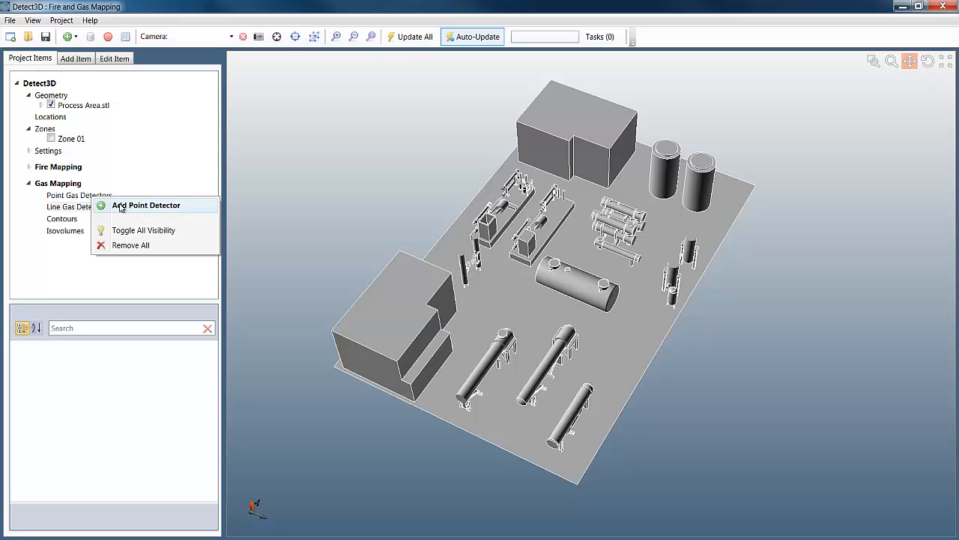
{"action": "left_click", "coordinate": [128, 207]}
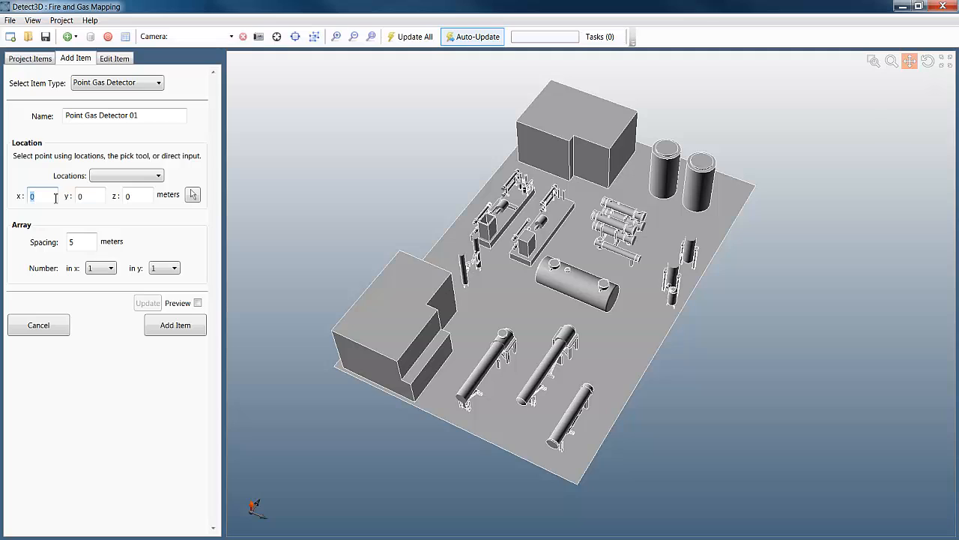
{"action": "type", "text": "9"}
{"action": "key", "text": "Tab"}
{"action": "type", "text": "7"}
{"action": "key", "text": "Tab"}
{"action": "type", "text": "3"}
{"action": "left_click", "coordinate": [198, 302]}
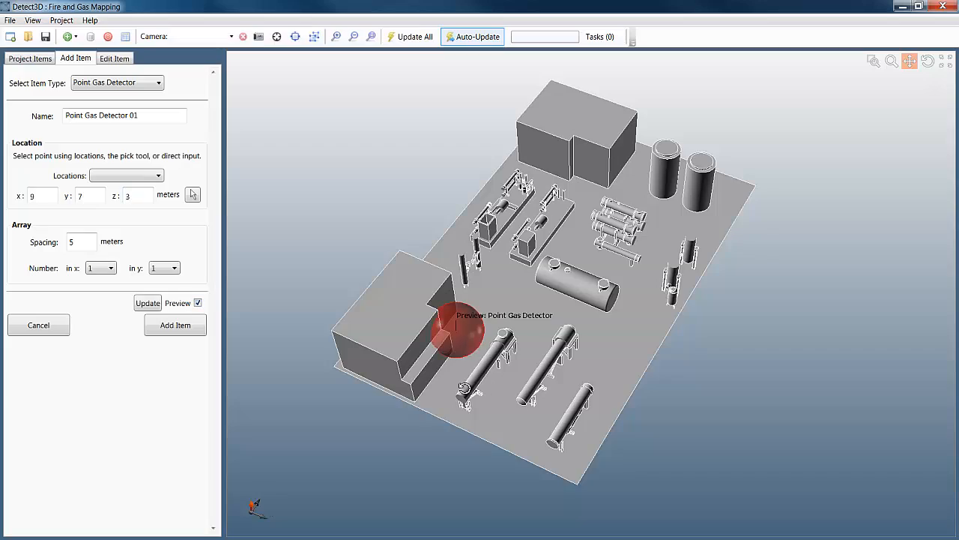
{"action": "left_click_drag", "start_coordinate": [462, 388], "coordinate": [431, 259]}
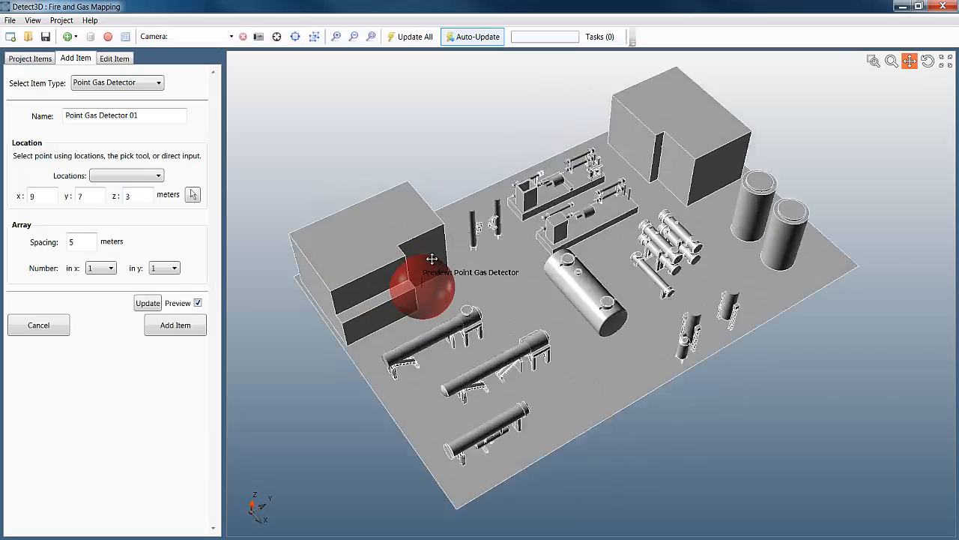
{"action": "scroll", "coordinate": [450, 317], "scroll_direction": "up", "scroll_amount": 5}
{"action": "scroll", "coordinate": [454, 336], "scroll_direction": "down", "scroll_amount": 5}
{"action": "scroll", "coordinate": [465, 330], "scroll_direction": "up", "scroll_amount": 1}
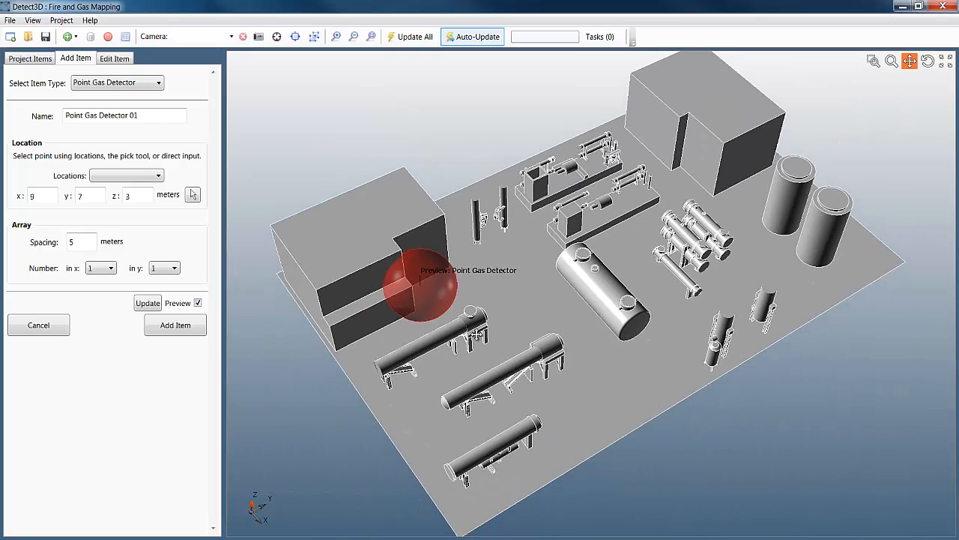
{"action": "left_click_drag", "start_coordinate": [475, 335], "coordinate": [525, 353]}
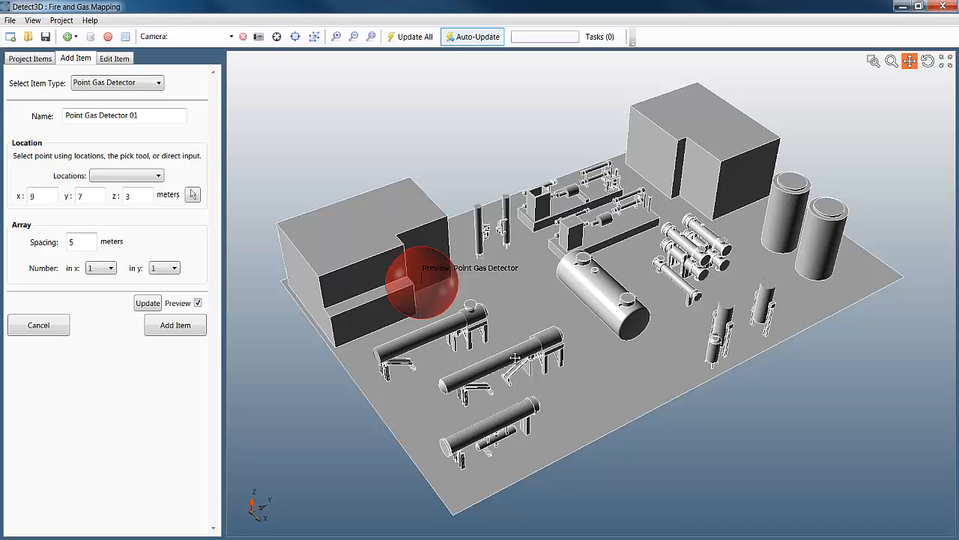
Expand it to a 3-by-5 array spaced 5 m apart and add Point Gas Detector 01.
{"action": "left_click", "coordinate": [96, 271]}
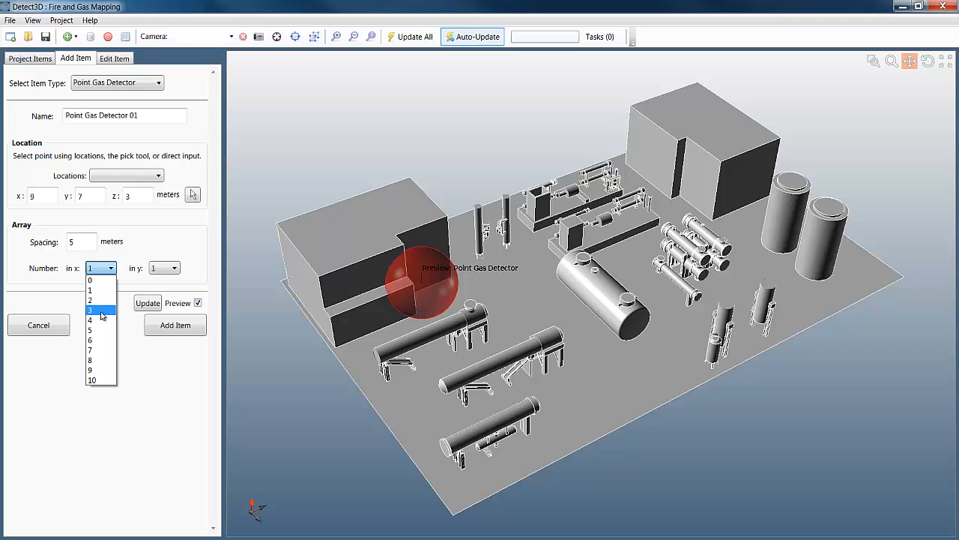
{"action": "left_click", "coordinate": [102, 311]}
{"action": "left_click", "coordinate": [167, 268]}
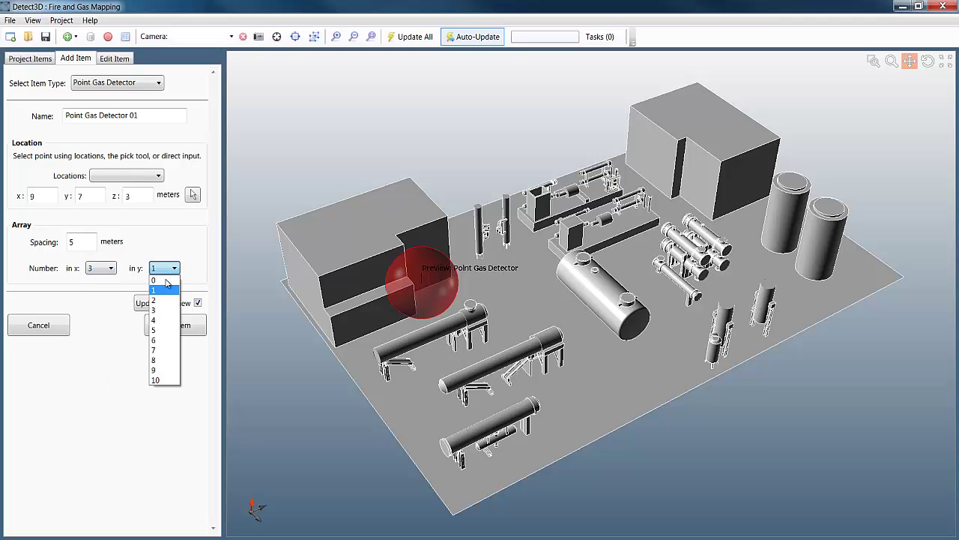
{"action": "left_click", "coordinate": [156, 330]}
{"action": "left_click", "coordinate": [147, 303]}
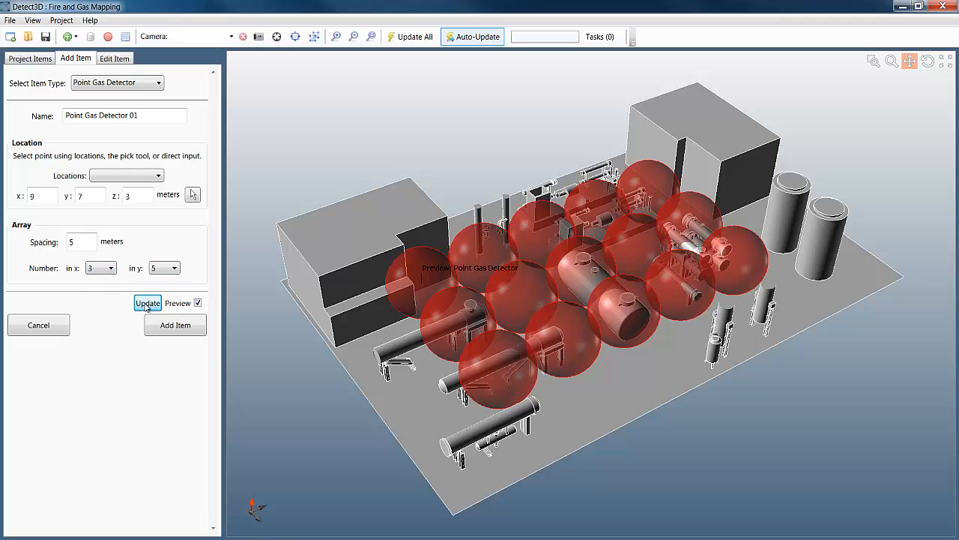
{"action": "mouse_move", "coordinate": [551, 286]}
{"action": "left_mouse_down"}
{"action": "mouse_move", "coordinate": [547, 357]}
{"action": "mouse_move", "coordinate": [552, 292]}
{"action": "left_mouse_up"}
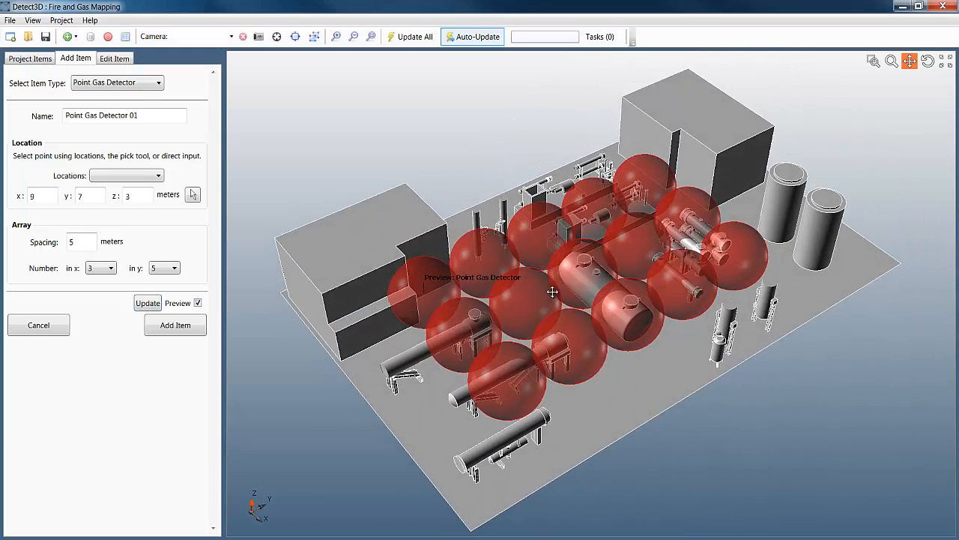
{"action": "left_click", "coordinate": [187, 333]}
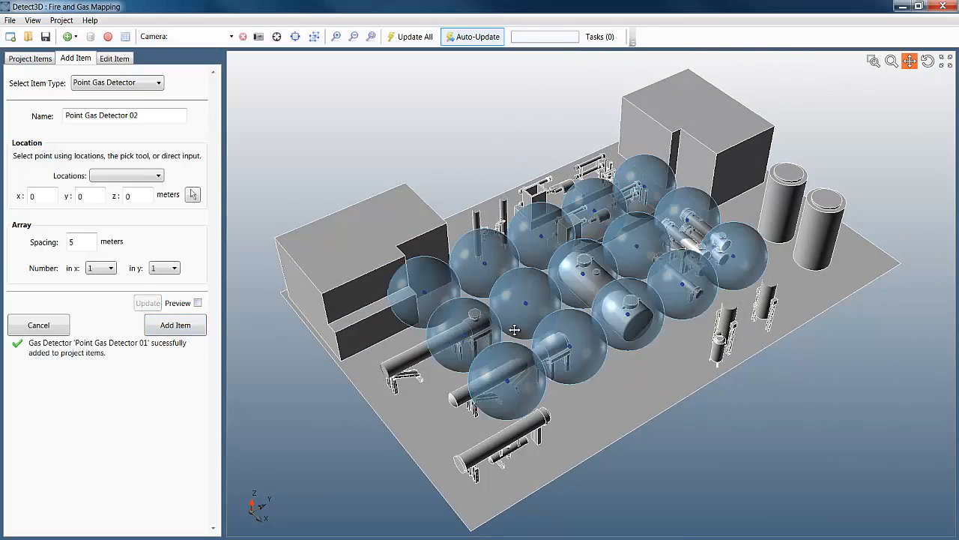
{"action": "scroll", "coordinate": [547, 341], "scroll_direction": "up", "scroll_amount": 3}
{"action": "scroll", "coordinate": [577, 299], "scroll_direction": "up", "scroll_amount": 2}
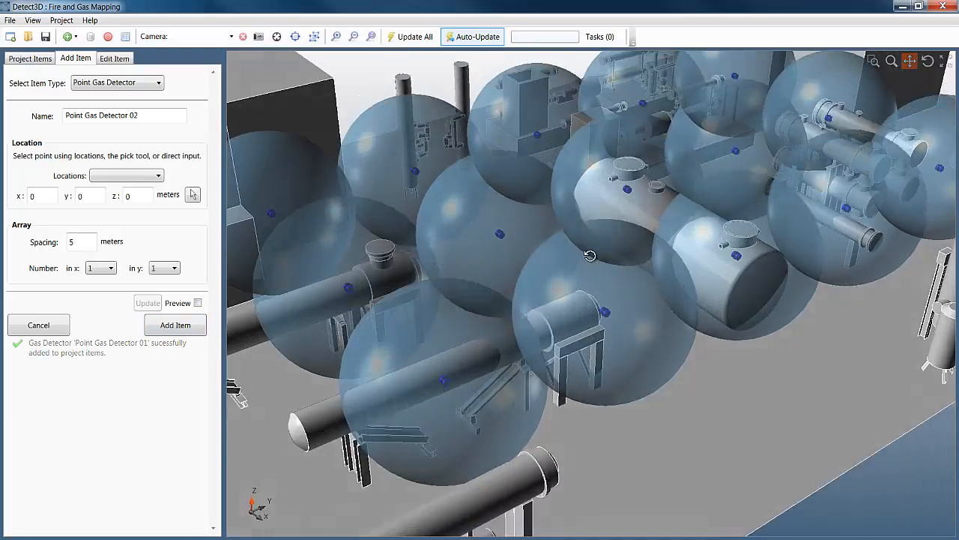
{"action": "scroll", "coordinate": [589, 256], "scroll_direction": "down", "scroll_amount": 2}
{"action": "scroll", "coordinate": [595, 263], "scroll_direction": "down", "scroll_amount": 2}
{"action": "scroll", "coordinate": [604, 270], "scroll_direction": "down", "scroll_amount": 2}
{"action": "scroll", "coordinate": [612, 277], "scroll_direction": "down", "scroll_amount": 2}
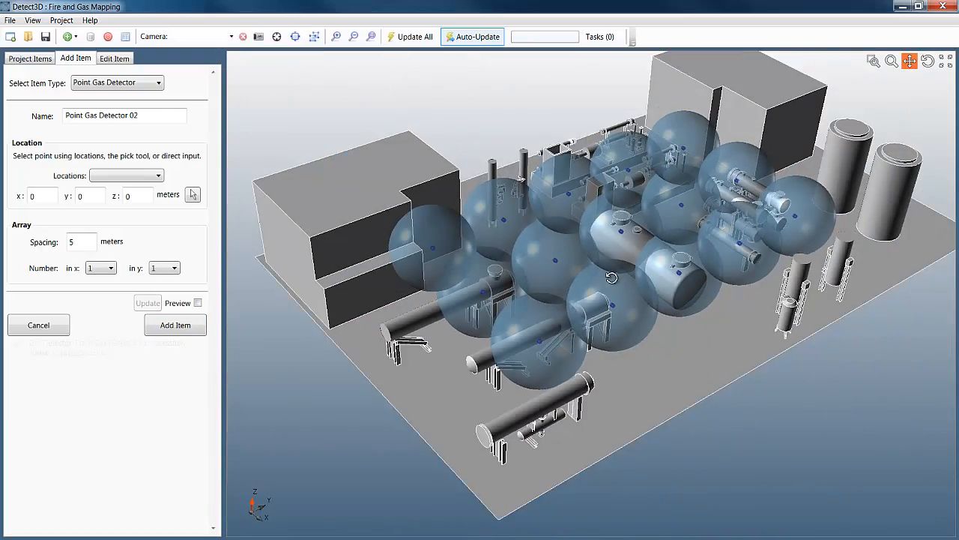
{"action": "scroll", "coordinate": [612, 278], "scroll_direction": "down", "scroll_amount": 2}
{"action": "scroll", "coordinate": [609, 279], "scroll_direction": "down", "scroll_amount": 2}
{"action": "scroll", "coordinate": [605, 280], "scroll_direction": "down", "scroll_amount": 2}
{"action": "scroll", "coordinate": [601, 283], "scroll_direction": "down", "scroll_amount": 1}
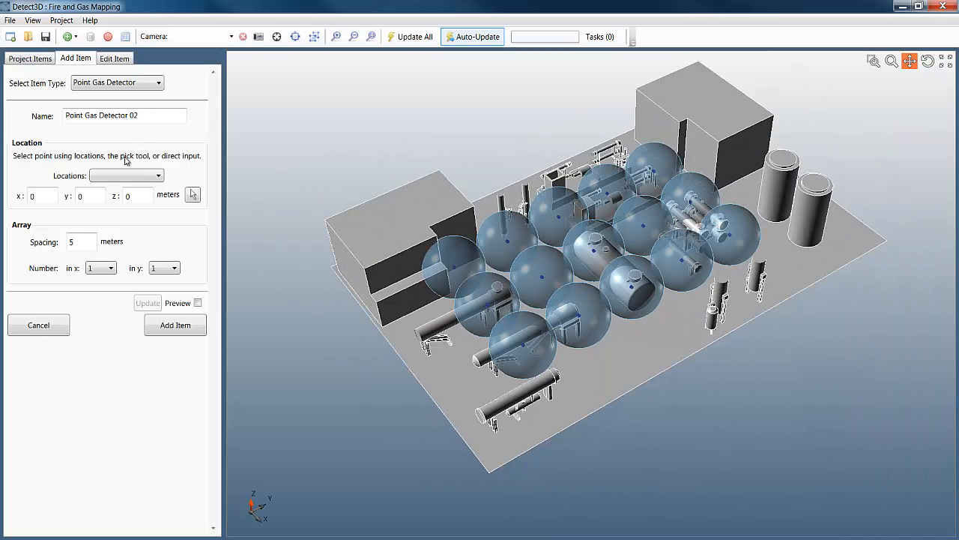
Add Point Gas Detector 02 as a 3-by-5 array at x 11.5, y 9.5, height 3 m.
{"action": "double_click", "coordinate": [43, 198]}
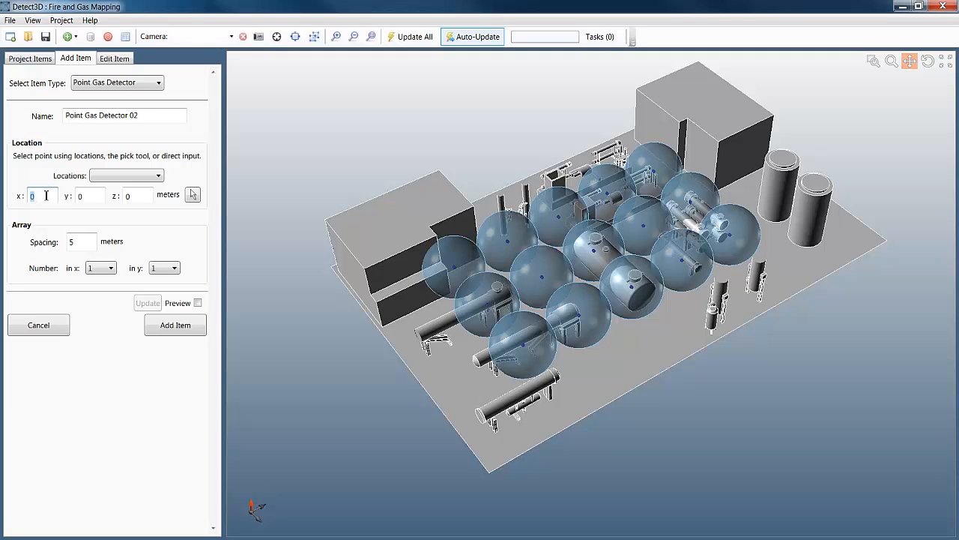
{"action": "type", "text": "11.5"}
{"action": "key", "text": "Tab"}
{"action": "key", "text": "Tab"}
{"action": "type", "text": "3"}
{"action": "left_click", "coordinate": [97, 267]}
{"action": "left_click", "coordinate": [105, 310]}
{"action": "left_click", "coordinate": [173, 268]}
{"action": "left_click", "coordinate": [162, 331]}
{"action": "left_click", "coordinate": [198, 303]}
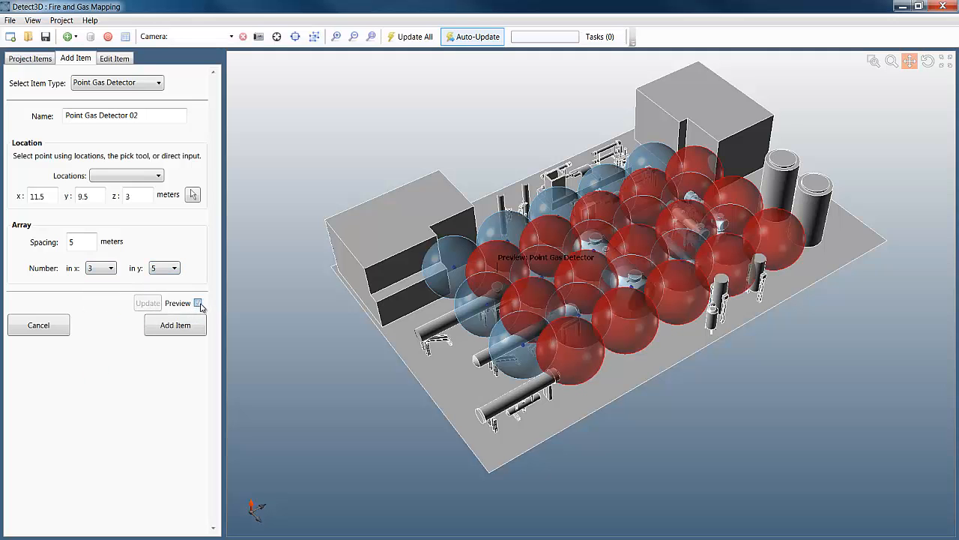
{"action": "left_click", "coordinate": [176, 325]}
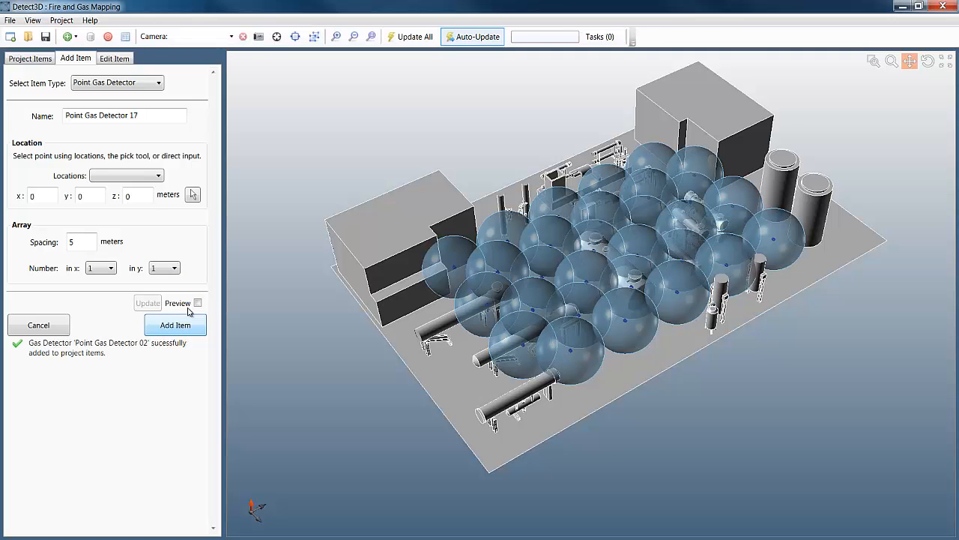
{"action": "mouse_move", "coordinate": [521, 216]}
{"action": "left_mouse_down"}
{"action": "mouse_move", "coordinate": [523, 289]}
{"action": "mouse_move", "coordinate": [525, 247]}
{"action": "left_mouse_up"}
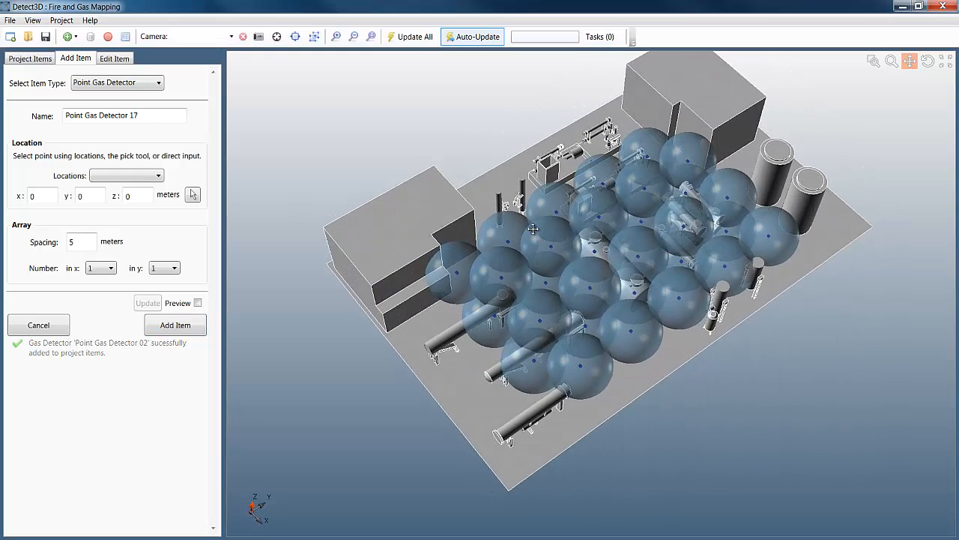
Collapse the point gas detectors list and review Coverage Results showing 34.7% gas coverage of Zone 01.
{"action": "left_click", "coordinate": [30, 57]}
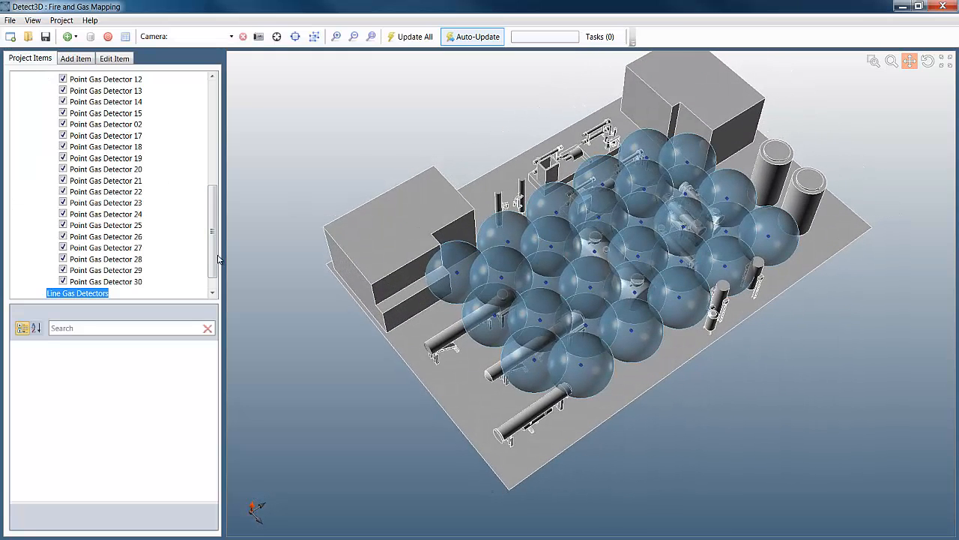
{"action": "left_click_drag", "start_coordinate": [213, 245], "coordinate": [215, 144]}
{"action": "left_click", "coordinate": [41, 195]}
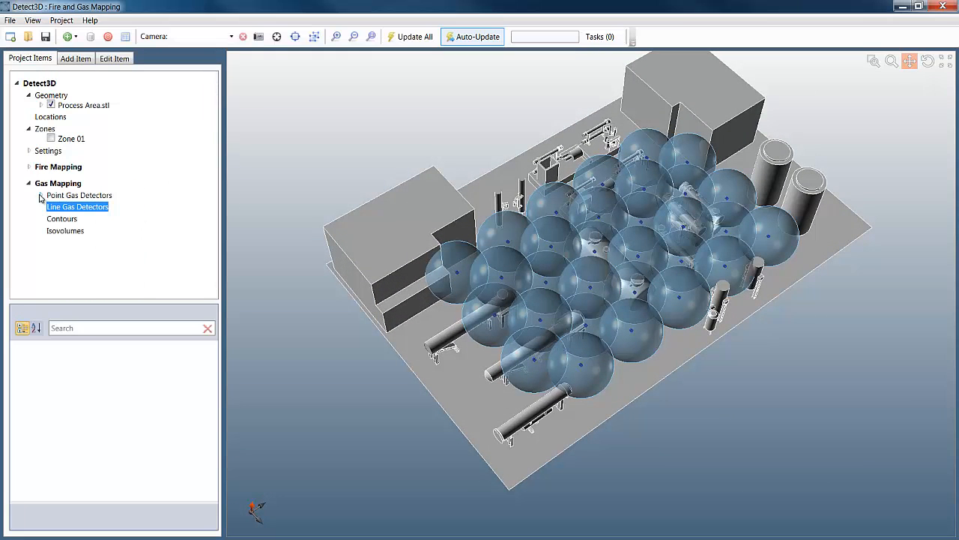
{"action": "left_click", "coordinate": [84, 207]}
{"action": "left_click", "coordinate": [127, 38]}
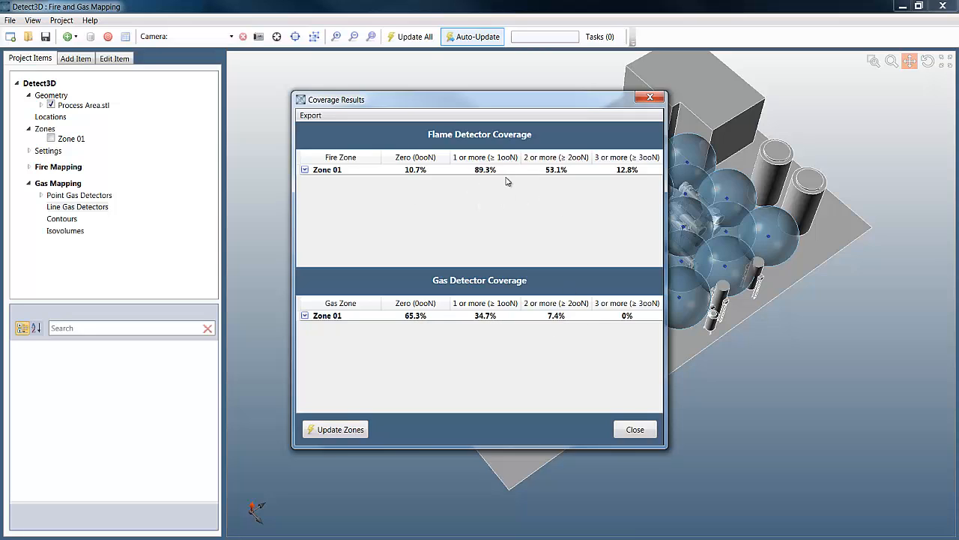
{"action": "left_click", "coordinate": [633, 430]}
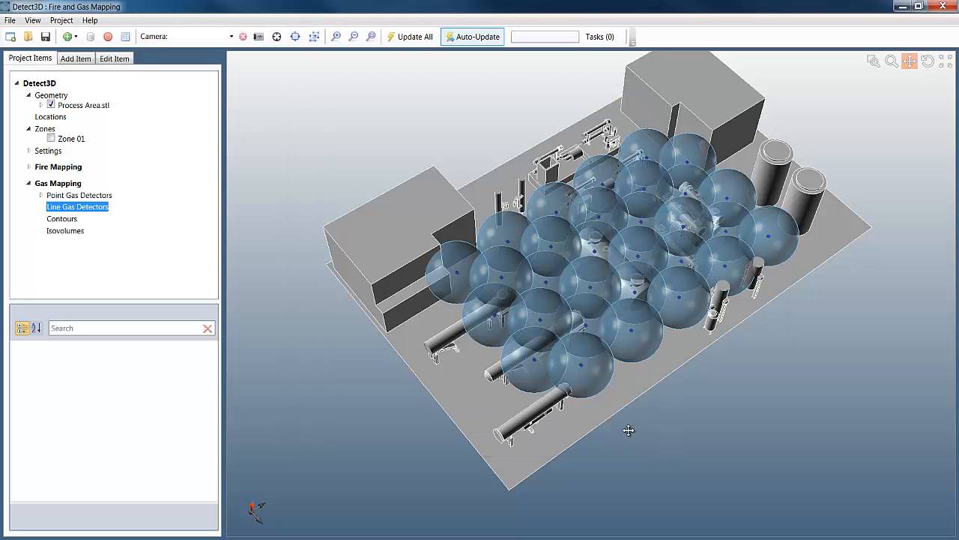
Add Line Gas Detector 01 along the front edge of the slab with both endpoints at z = 3 m, previewed.
{"action": "right_click", "coordinate": [91, 208]}
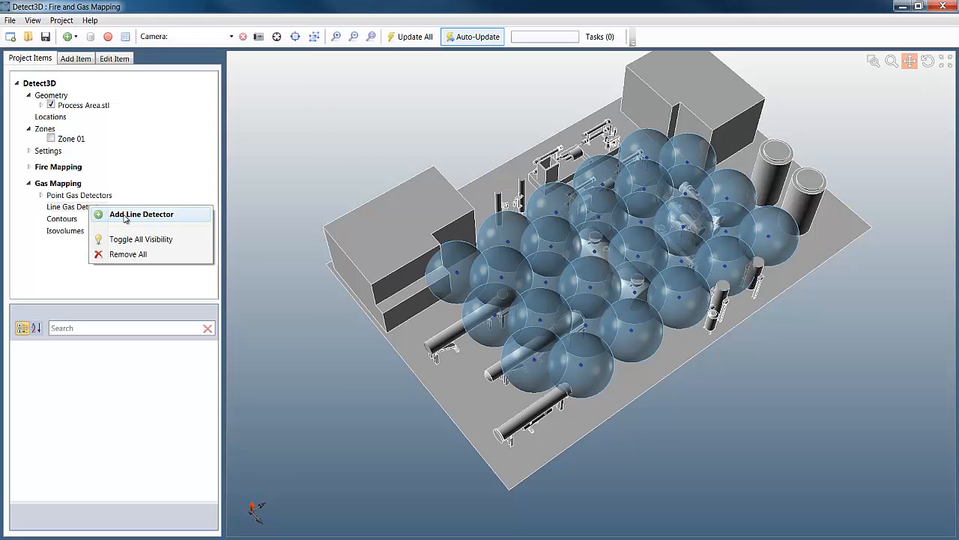
{"action": "left_click", "coordinate": [123, 217]}
{"action": "left_click", "coordinate": [193, 250]}
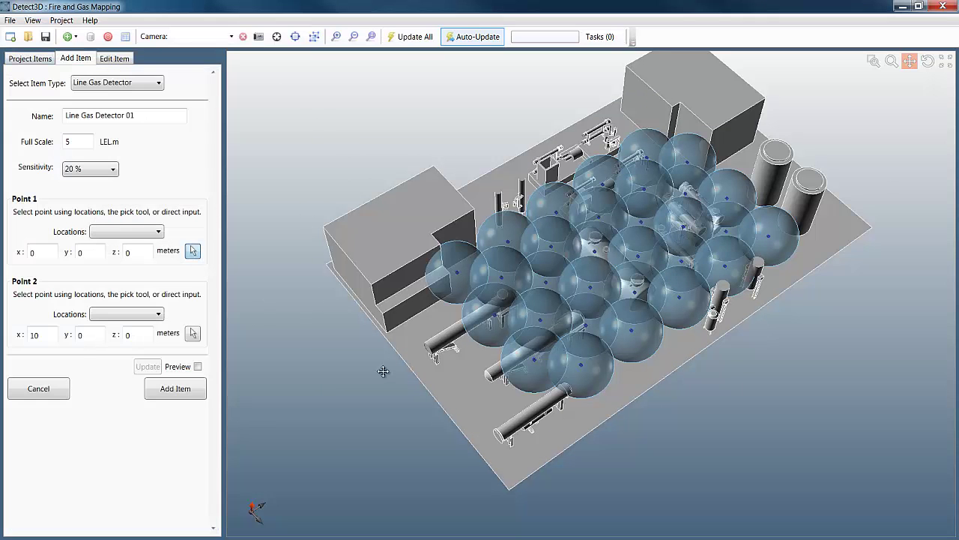
{"action": "left_click", "coordinate": [517, 496]}
{"action": "double_click", "coordinate": [149, 255]}
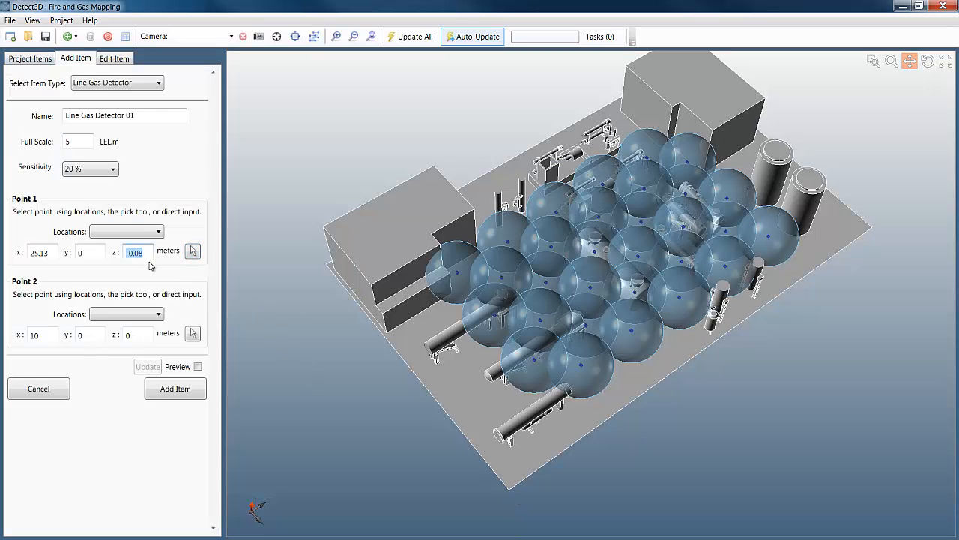
{"action": "type", "text": "3"}
{"action": "left_click", "coordinate": [192, 333]}
{"action": "left_click", "coordinate": [902, 234]}
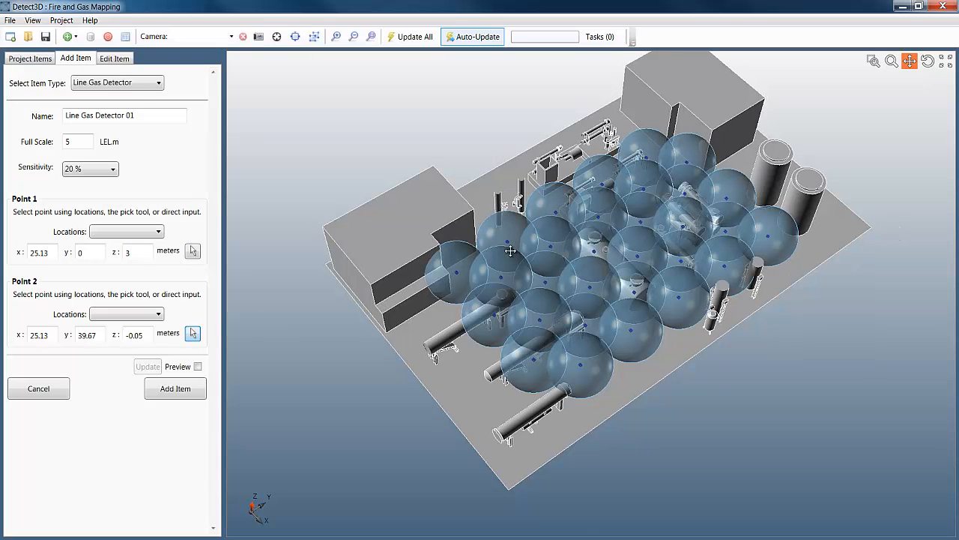
{"action": "double_click", "coordinate": [139, 335]}
{"action": "type", "text": "3"}
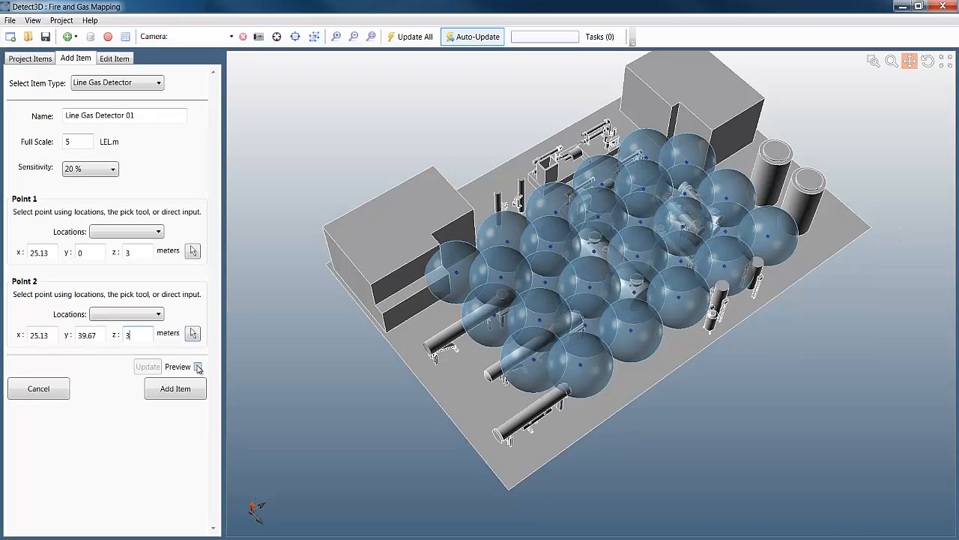
{"action": "left_click", "coordinate": [198, 366]}
{"action": "left_click", "coordinate": [191, 391]}
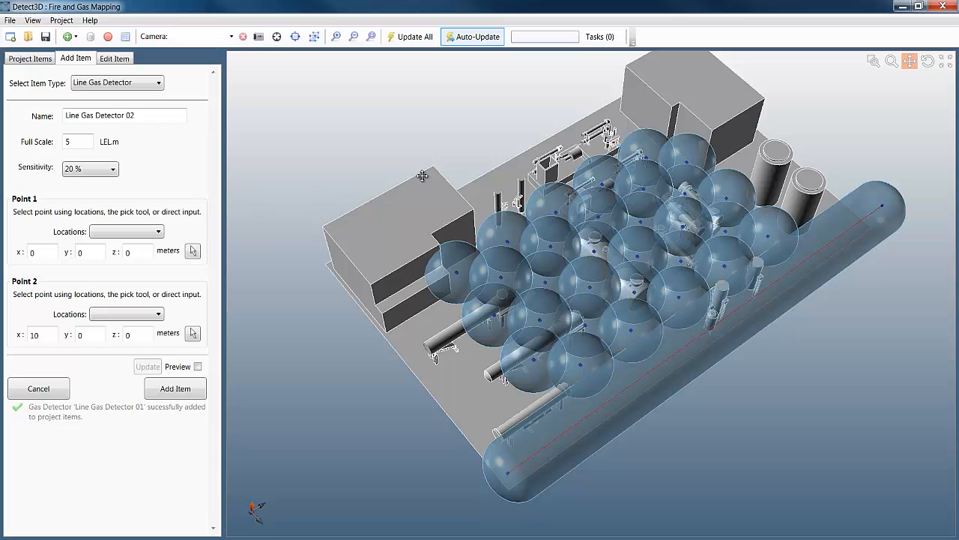
Add Line Gas Detector 02 across the back of the process area at z = 3 m, previewed.
{"action": "left_click", "coordinate": [193, 250]}
{"action": "left_click", "coordinate": [419, 168]}
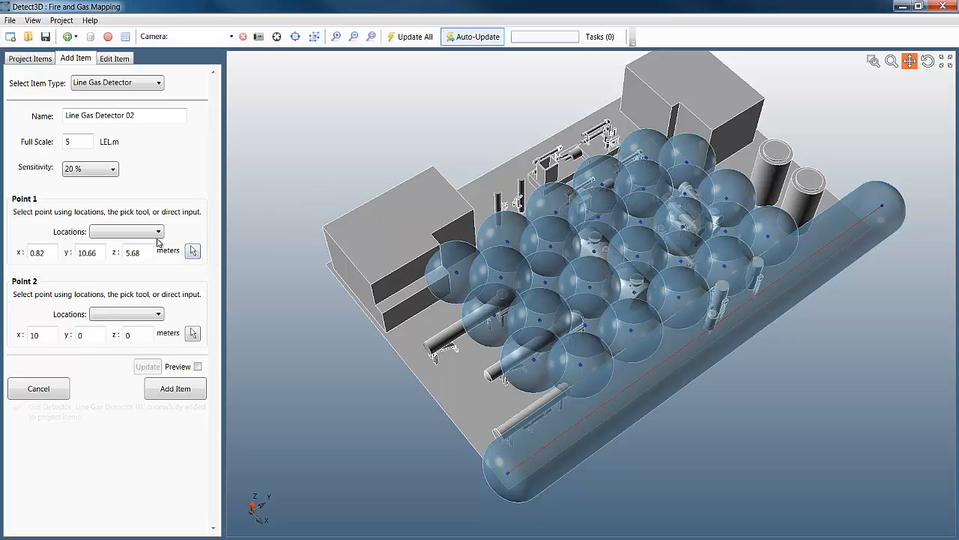
{"action": "left_click", "coordinate": [147, 253]}
{"action": "type", "text": "3"}
{"action": "left_click", "coordinate": [192, 333]}
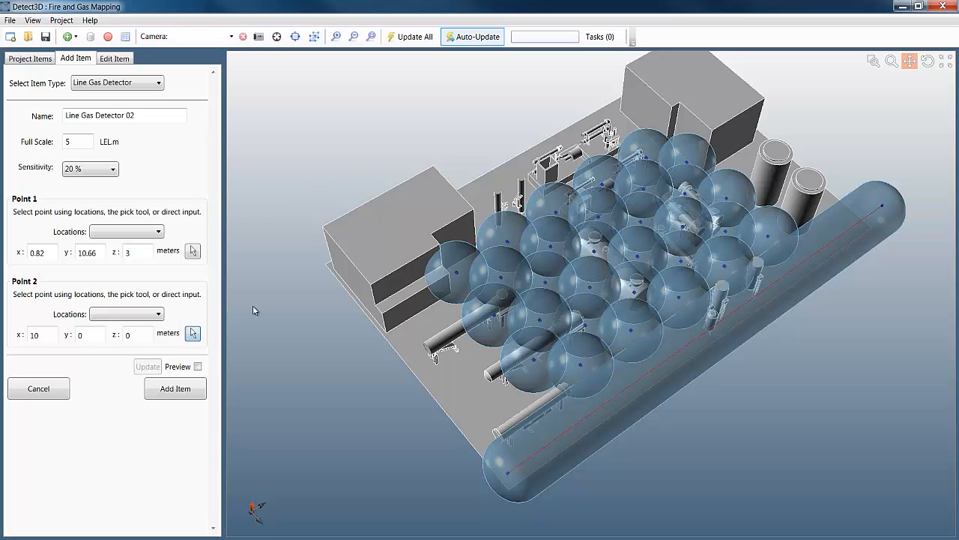
{"action": "left_click", "coordinate": [616, 70]}
{"action": "left_click", "coordinate": [142, 335]}
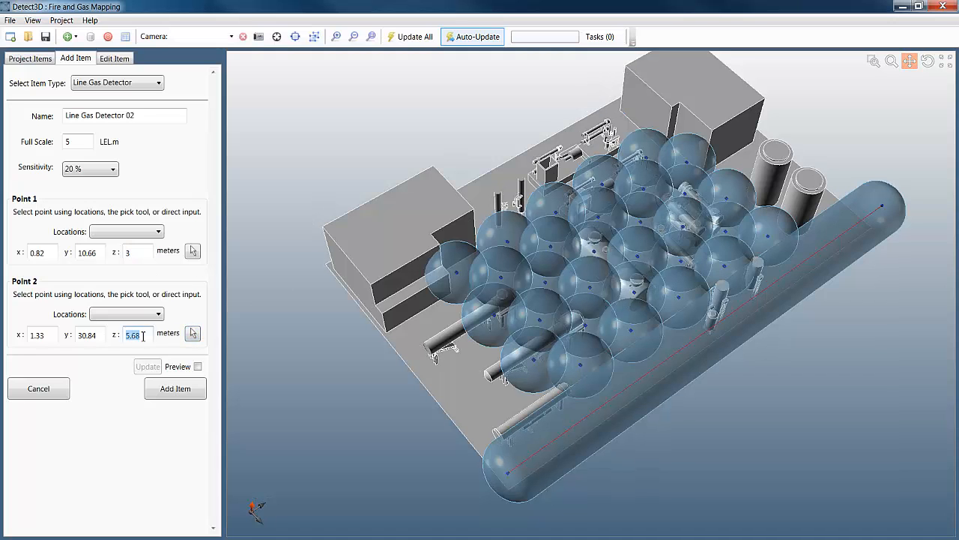
{"action": "type", "text": "3"}
{"action": "left_click", "coordinate": [198, 366]}
{"action": "left_click", "coordinate": [191, 391]}
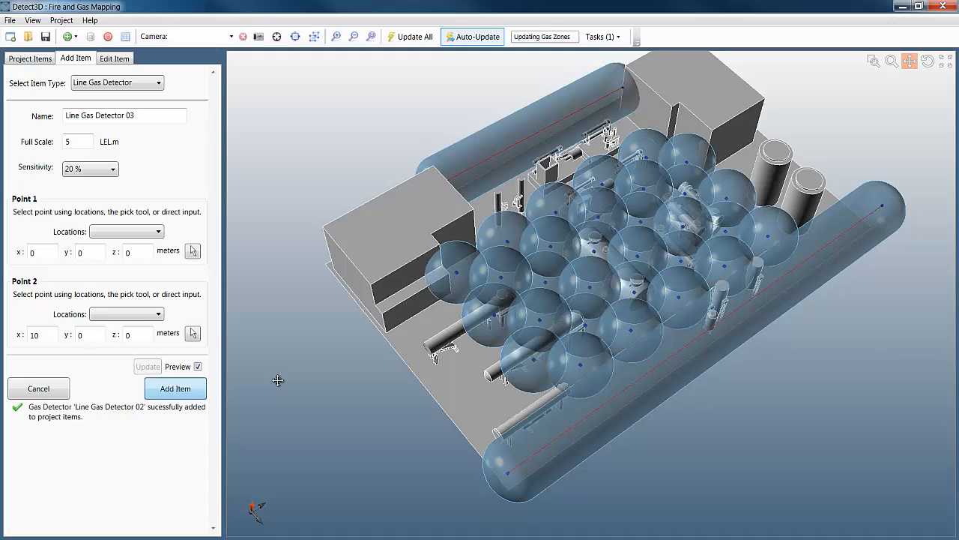
{"action": "mouse_move", "coordinate": [619, 366]}
{"action": "left_mouse_down"}
{"action": "mouse_move", "coordinate": [641, 324]}
{"action": "mouse_move", "coordinate": [704, 354]}
{"action": "left_mouse_up"}
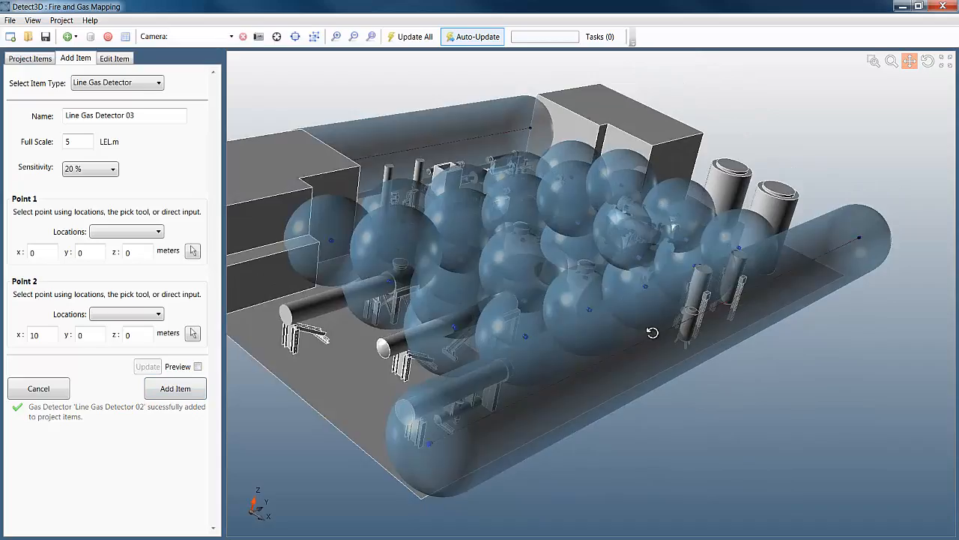
{"action": "scroll", "coordinate": [703, 354], "scroll_direction": "up", "scroll_amount": 2}
{"action": "scroll", "coordinate": [702, 373], "scroll_direction": "up", "scroll_amount": 2}
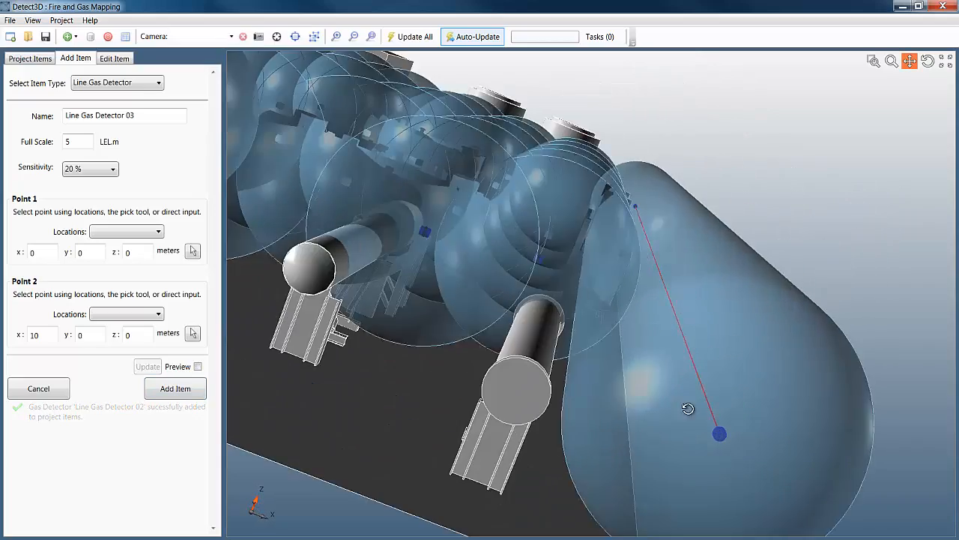
{"action": "scroll", "coordinate": [687, 404], "scroll_direction": "up", "scroll_amount": 2}
{"action": "scroll", "coordinate": [711, 402], "scroll_direction": "up", "scroll_amount": 2}
Inspect the line detectors, then review Coverage Results showing gas Zone 01 at 49.2% covered and close them.
{"action": "mouse_move", "coordinate": [720, 446]}
{"action": "left_mouse_down"}
{"action": "mouse_move", "coordinate": [702, 398]}
{"action": "mouse_move", "coordinate": [695, 417]}
{"action": "mouse_move", "coordinate": [713, 454]}
{"action": "mouse_move", "coordinate": [727, 460]}
{"action": "left_mouse_up"}
{"action": "scroll", "coordinate": [664, 394], "scroll_direction": "down", "scroll_amount": 5}
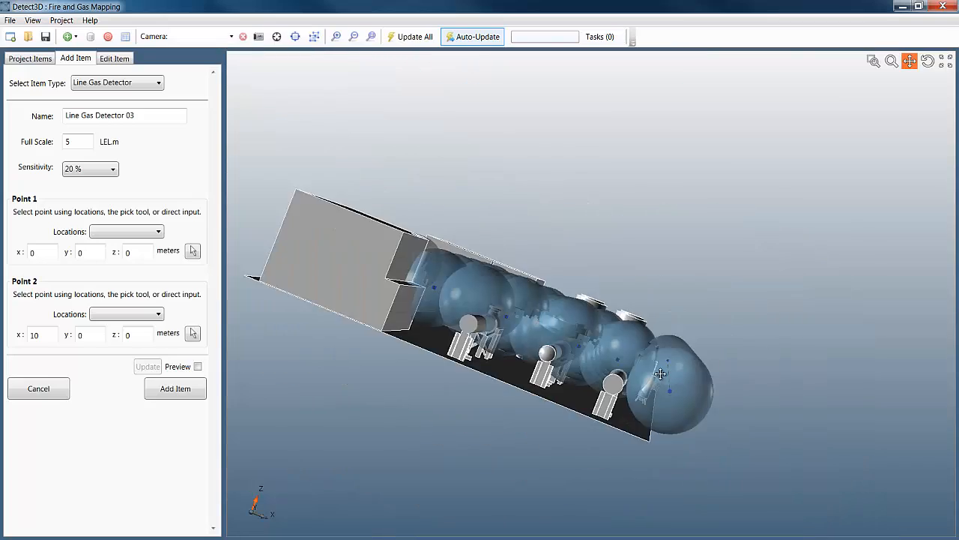
{"action": "scroll", "coordinate": [662, 371], "scroll_direction": "down", "scroll_amount": 3}
{"action": "scroll", "coordinate": [581, 380], "scroll_direction": "up", "scroll_amount": 1}
{"action": "left_click_drag", "start_coordinate": [582, 380], "coordinate": [558, 315]}
{"action": "scroll", "coordinate": [557, 310], "scroll_direction": "up", "scroll_amount": 2}
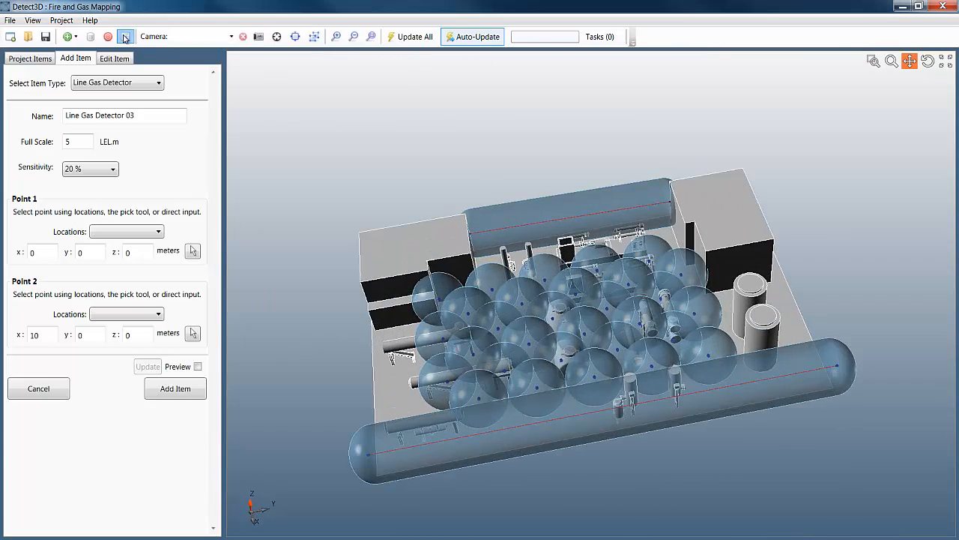
{"action": "left_click", "coordinate": [125, 36]}
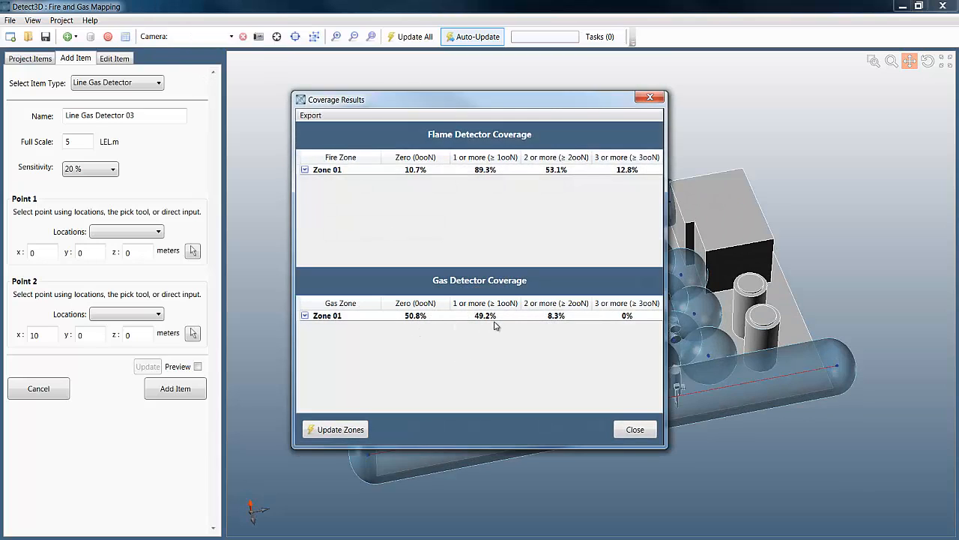
{"action": "left_click", "coordinate": [635, 428]}
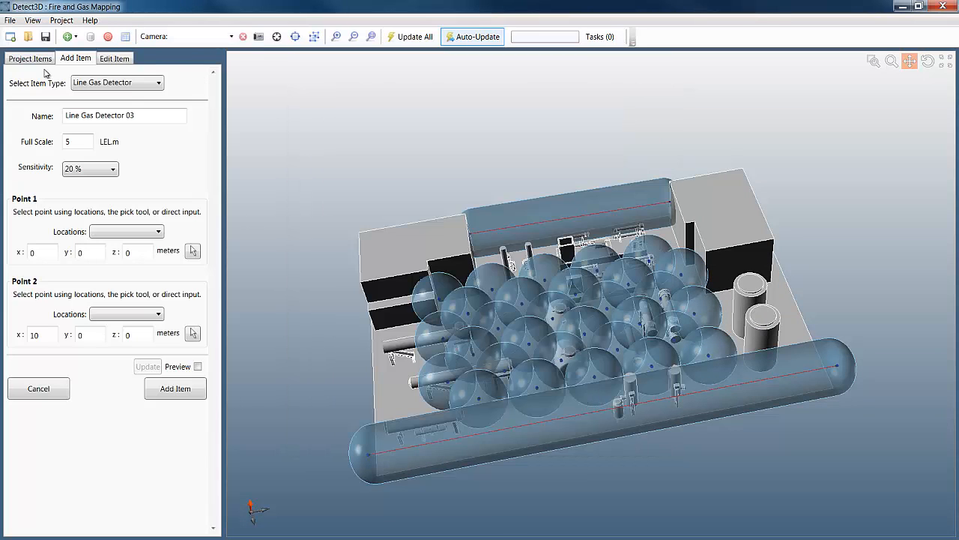
Add a gas coverage Contour for Zone 01 with upper visibility range 3.
{"action": "left_click", "coordinate": [27, 59]}
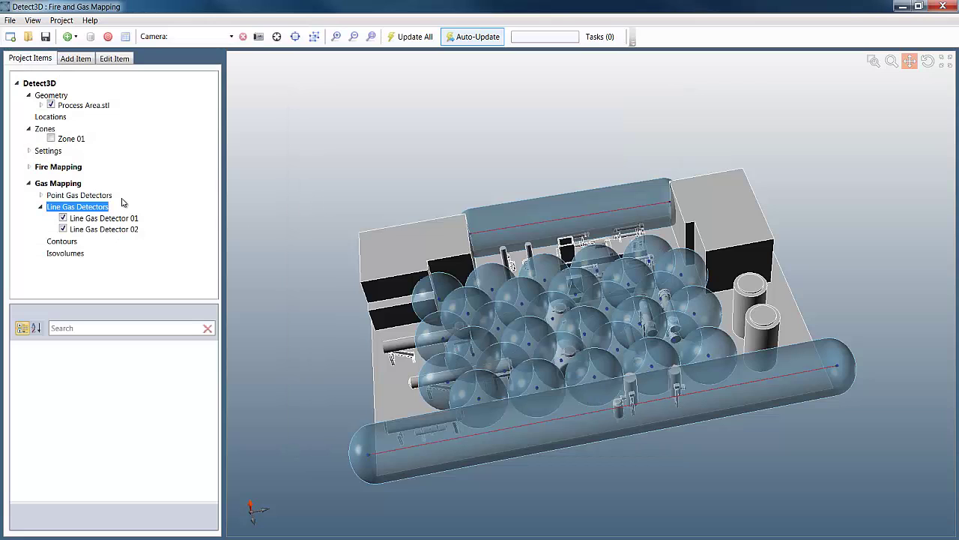
{"action": "right_click", "coordinate": [67, 241]}
{"action": "left_click", "coordinate": [103, 249]}
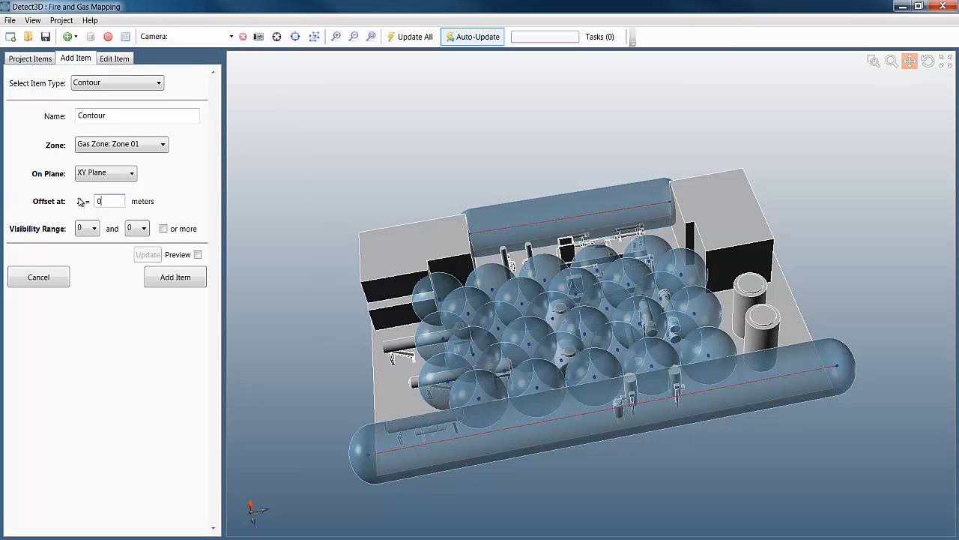
{"action": "type", "text": "3"}
{"action": "left_click", "coordinate": [136, 228]}
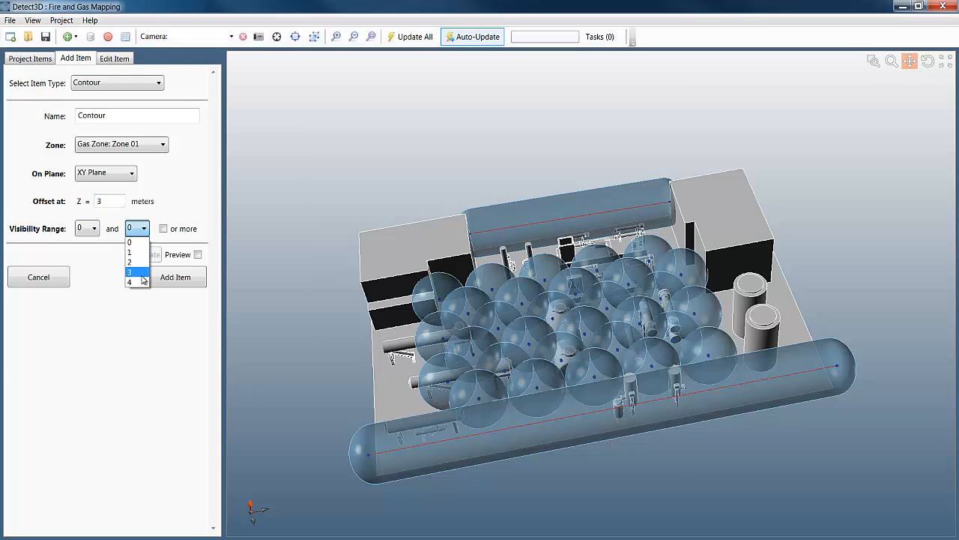
{"action": "left_click", "coordinate": [144, 278]}
{"action": "left_click", "coordinate": [179, 280]}
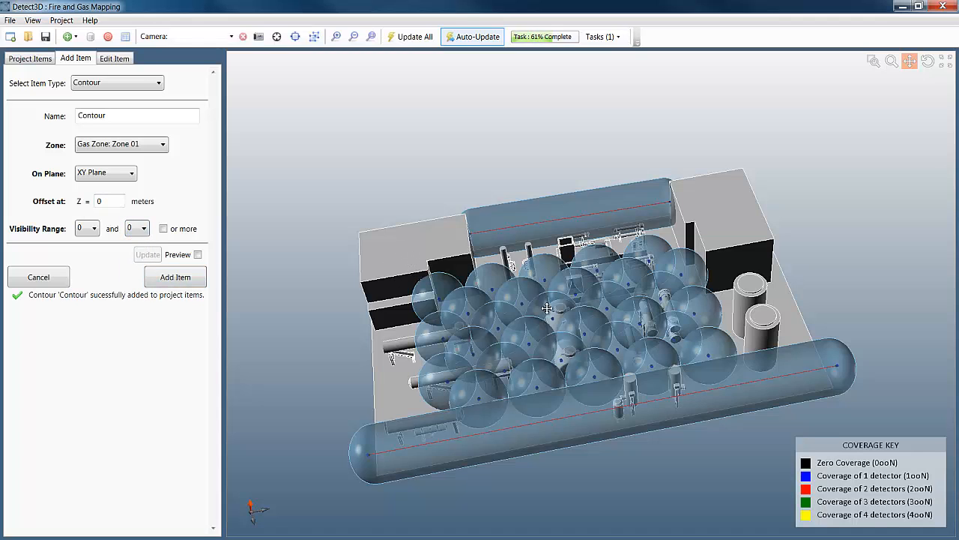
Tilt to a top-down view of the contour and bring up About Detect3D version information.
{"action": "mouse_move", "coordinate": [562, 309]}
{"action": "left_mouse_down"}
{"action": "mouse_move", "coordinate": [574, 310]}
{"action": "mouse_move", "coordinate": [591, 343]}
{"action": "mouse_move", "coordinate": [592, 383]}
{"action": "mouse_move", "coordinate": [593, 310]}
{"action": "mouse_move", "coordinate": [583, 324]}
{"action": "mouse_move", "coordinate": [574, 285]}
{"action": "left_mouse_up"}
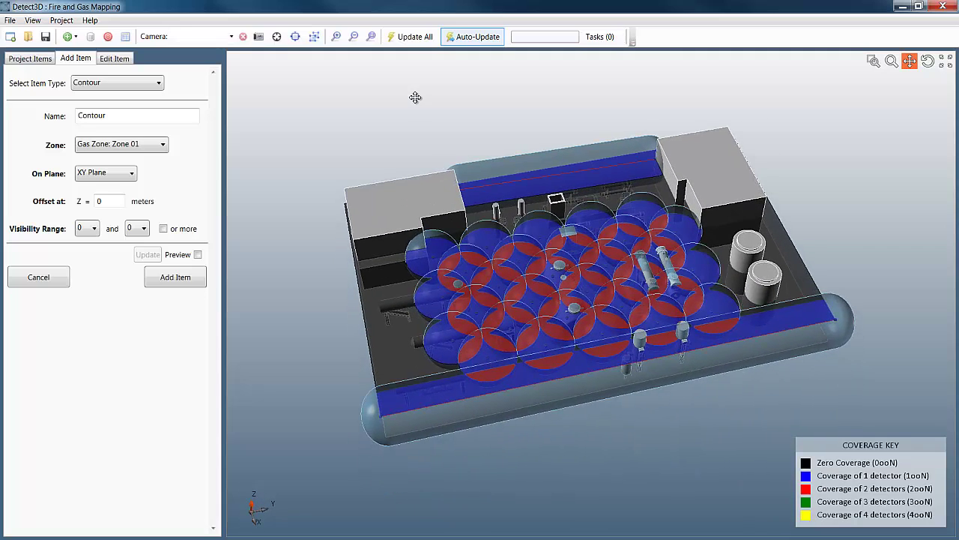
{"action": "left_click", "coordinate": [89, 20]}
{"action": "left_click", "coordinate": [113, 77]}
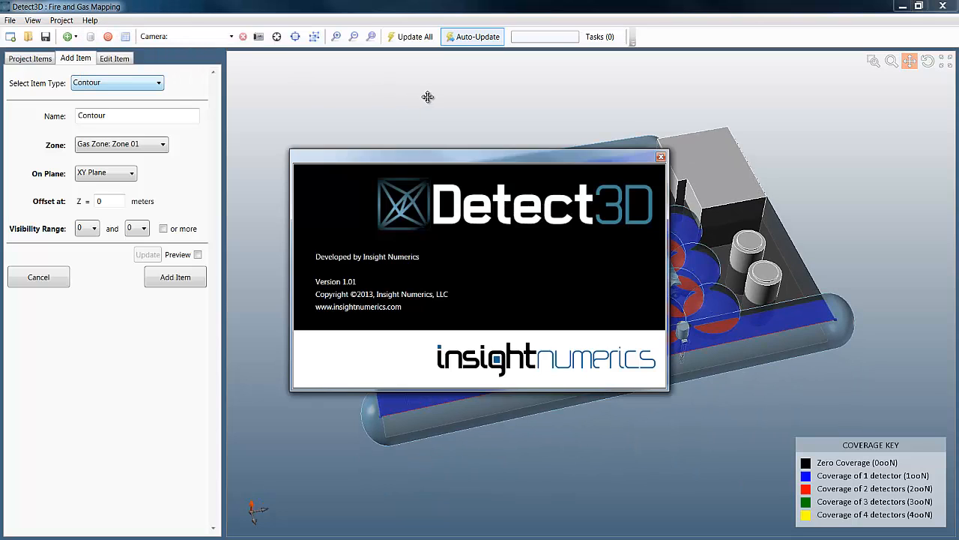